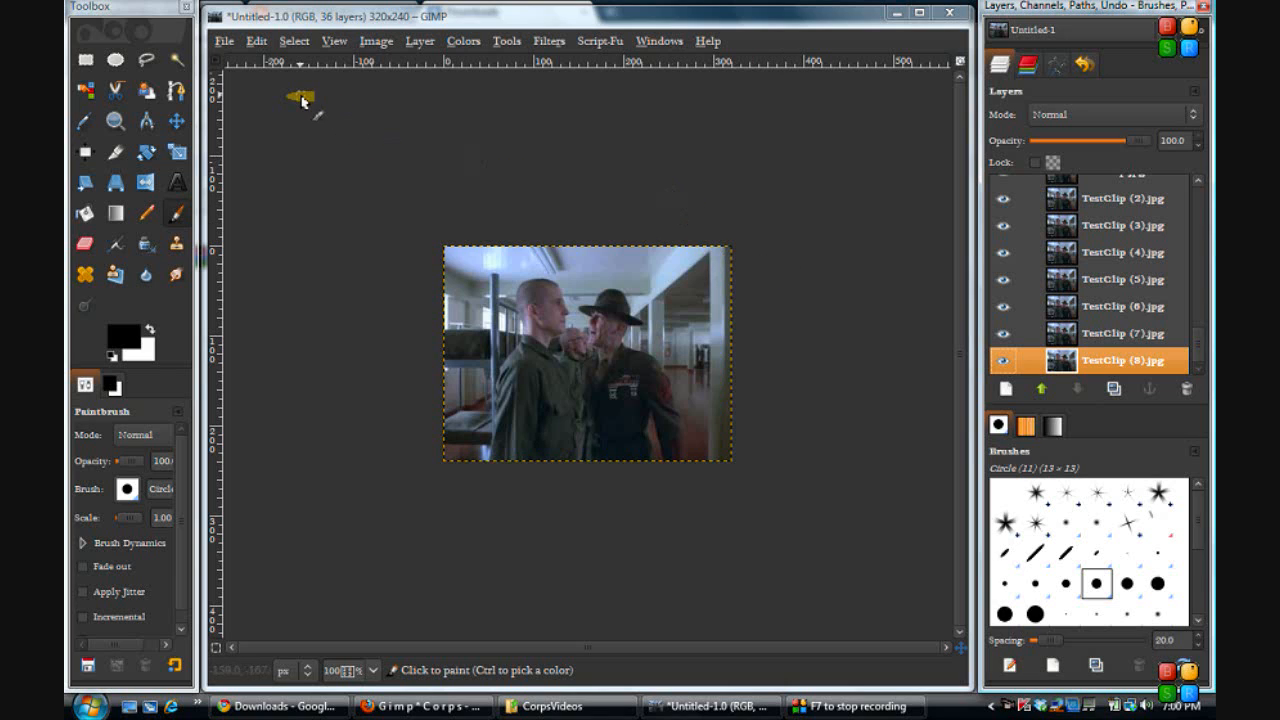
Open the keyboard shortcut configuration from the interface preferences.
click(257, 40)
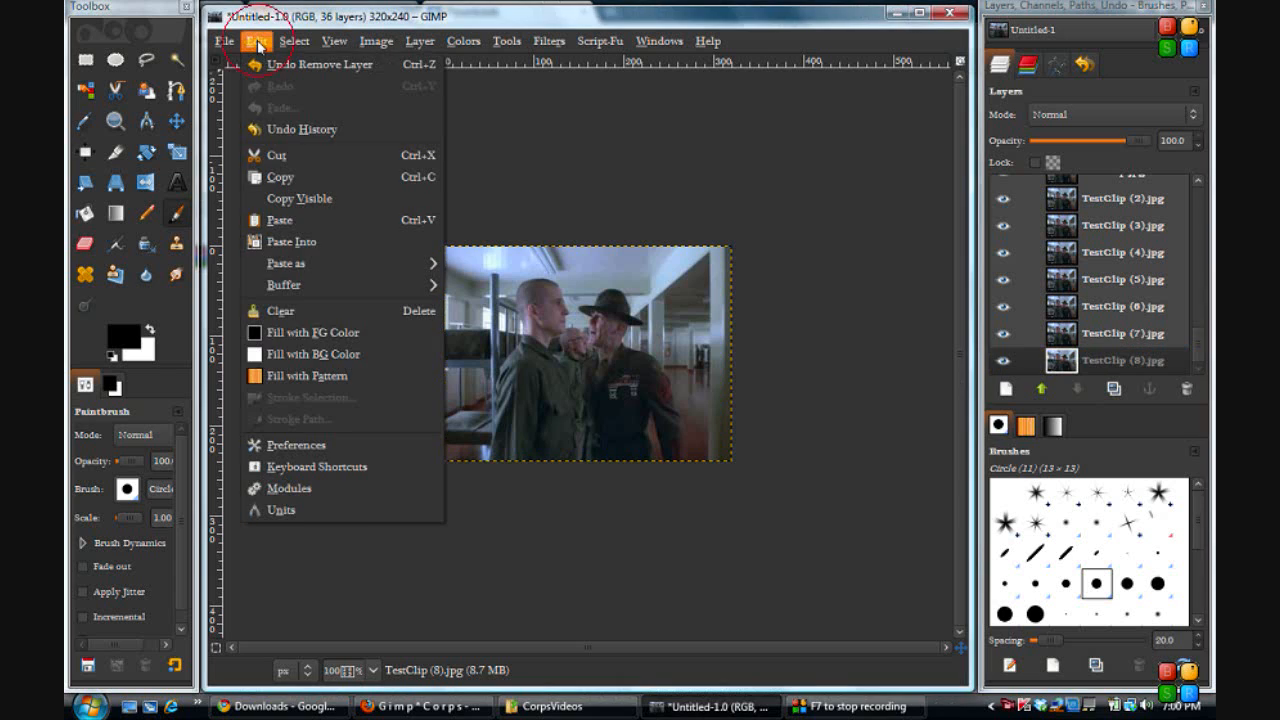
click(318, 446)
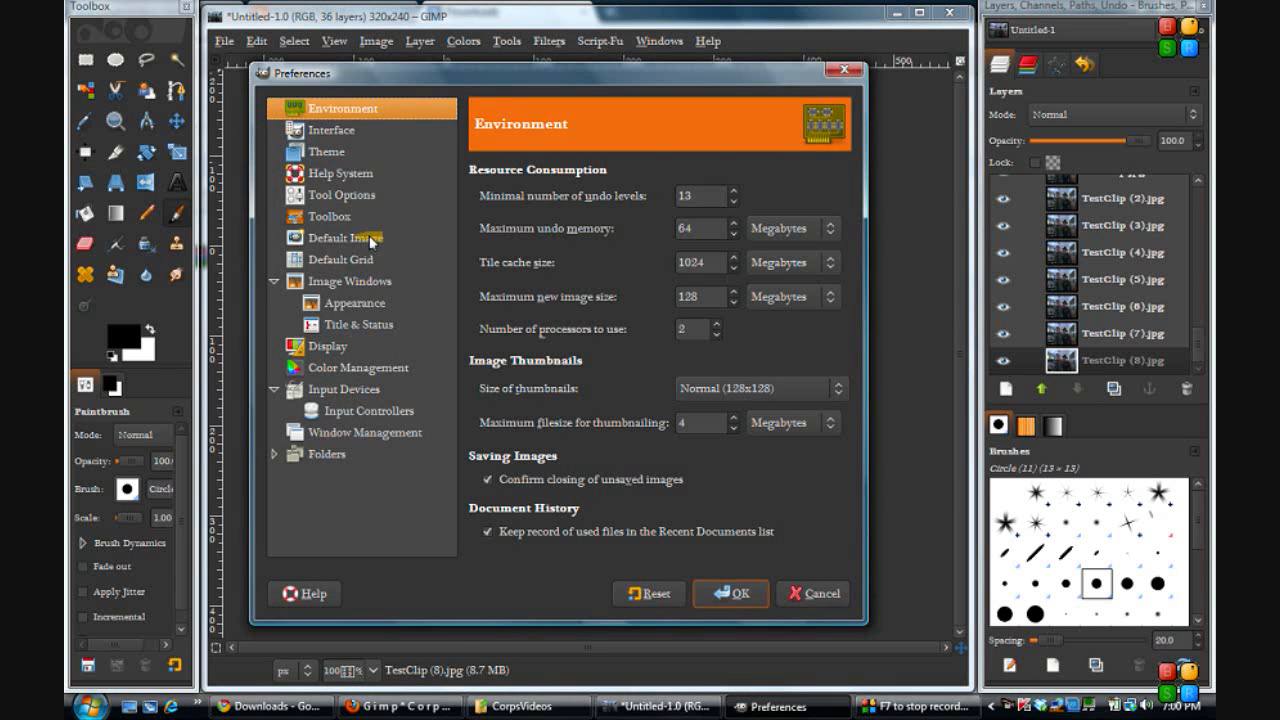
click(339, 139)
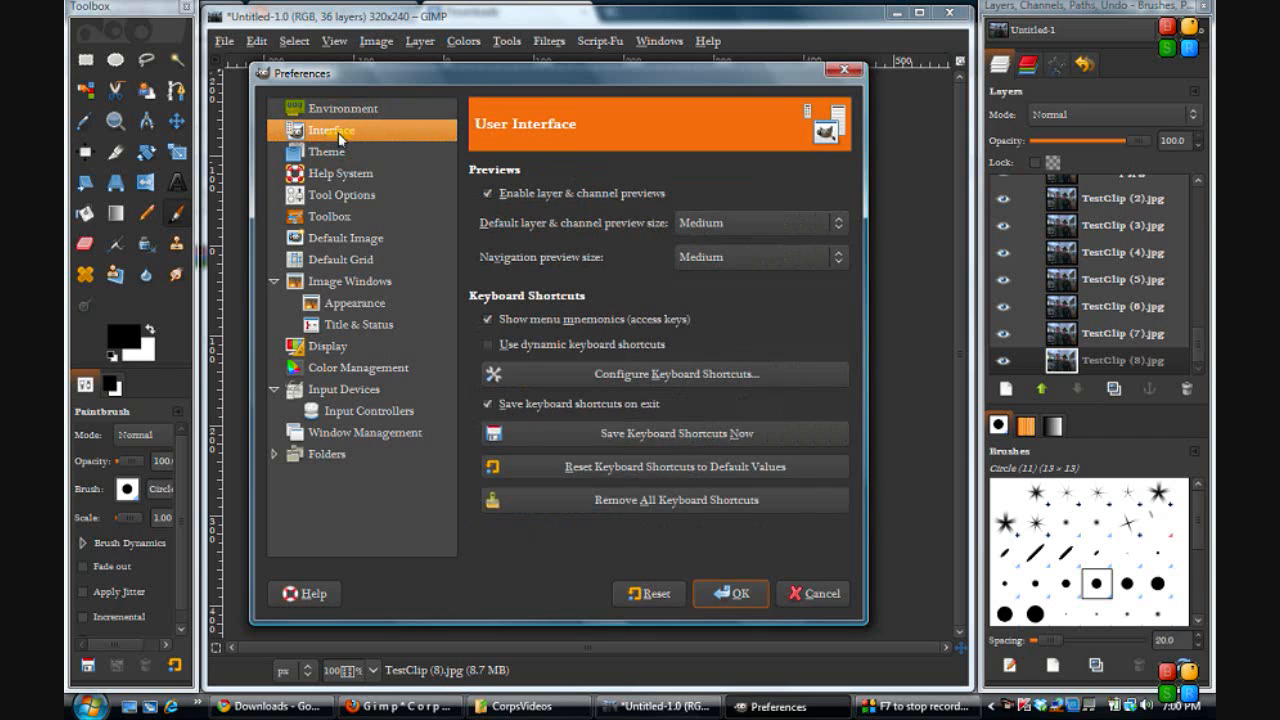
click(621, 379)
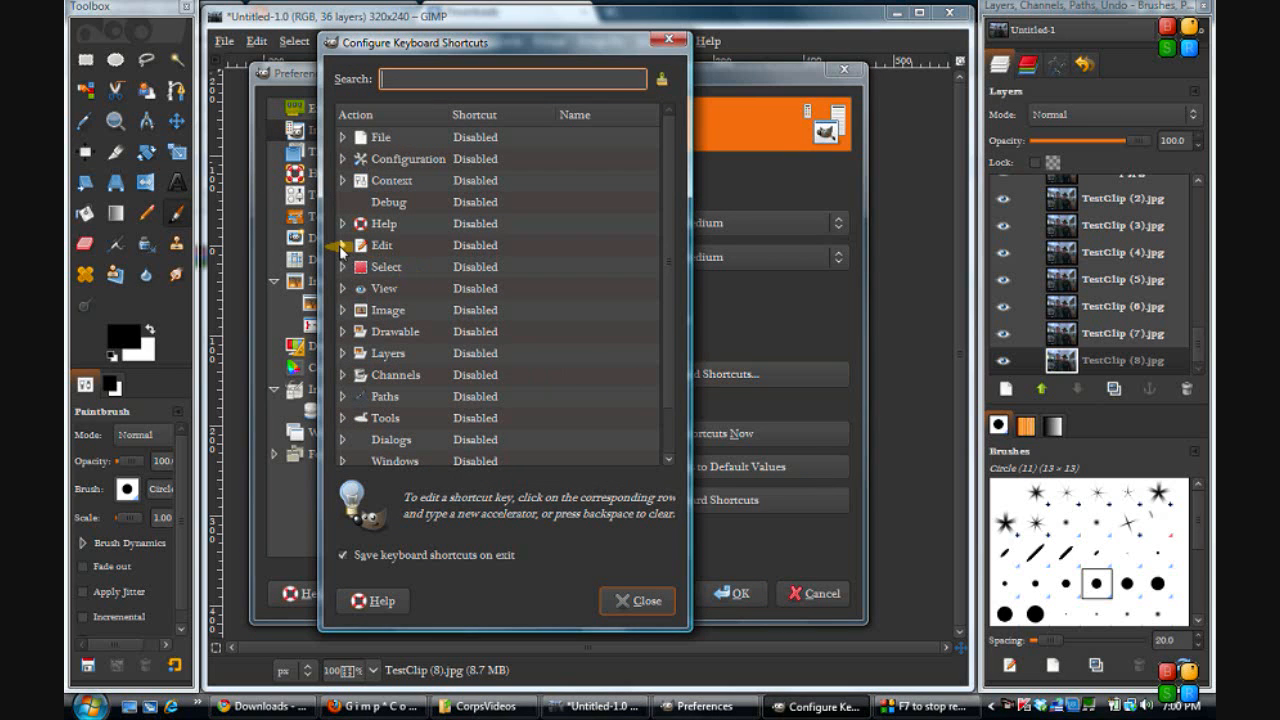
Assign Ctrl+T to the Layer to Top action in the Layers group, then save the keyboard shortcuts and accept the preferences.
click(343, 354)
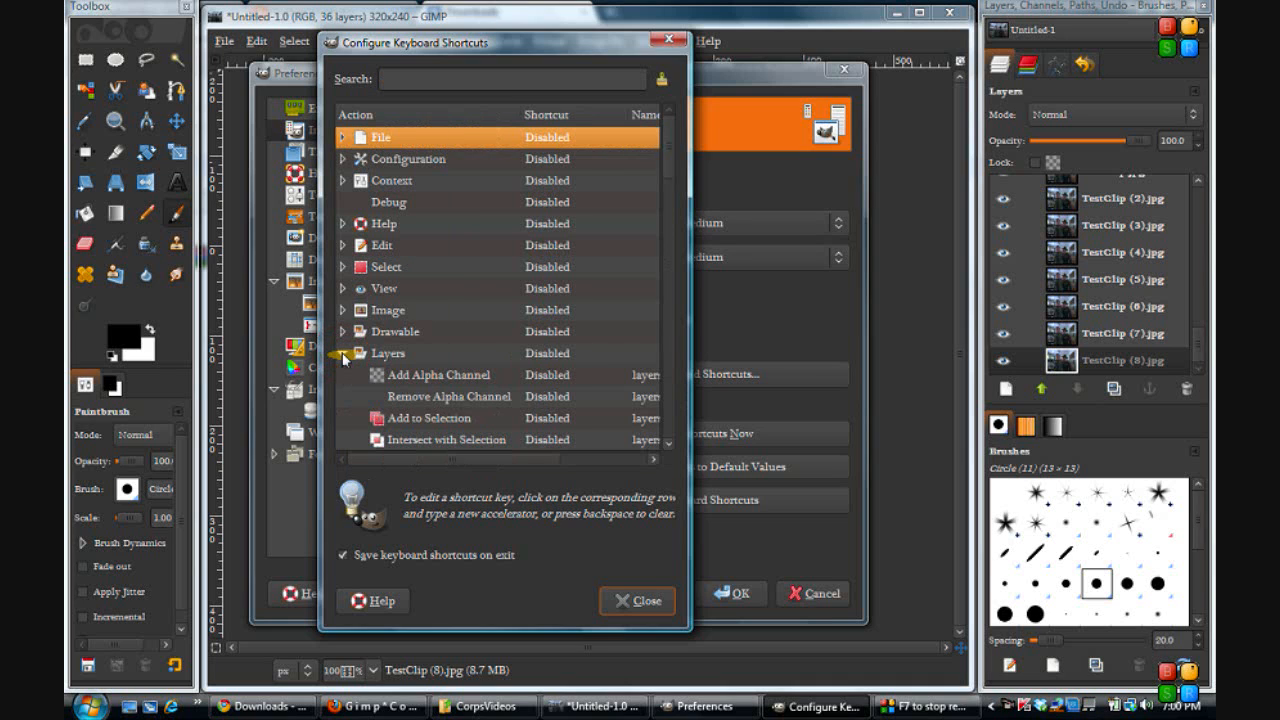
drag(665, 157, 669, 231)
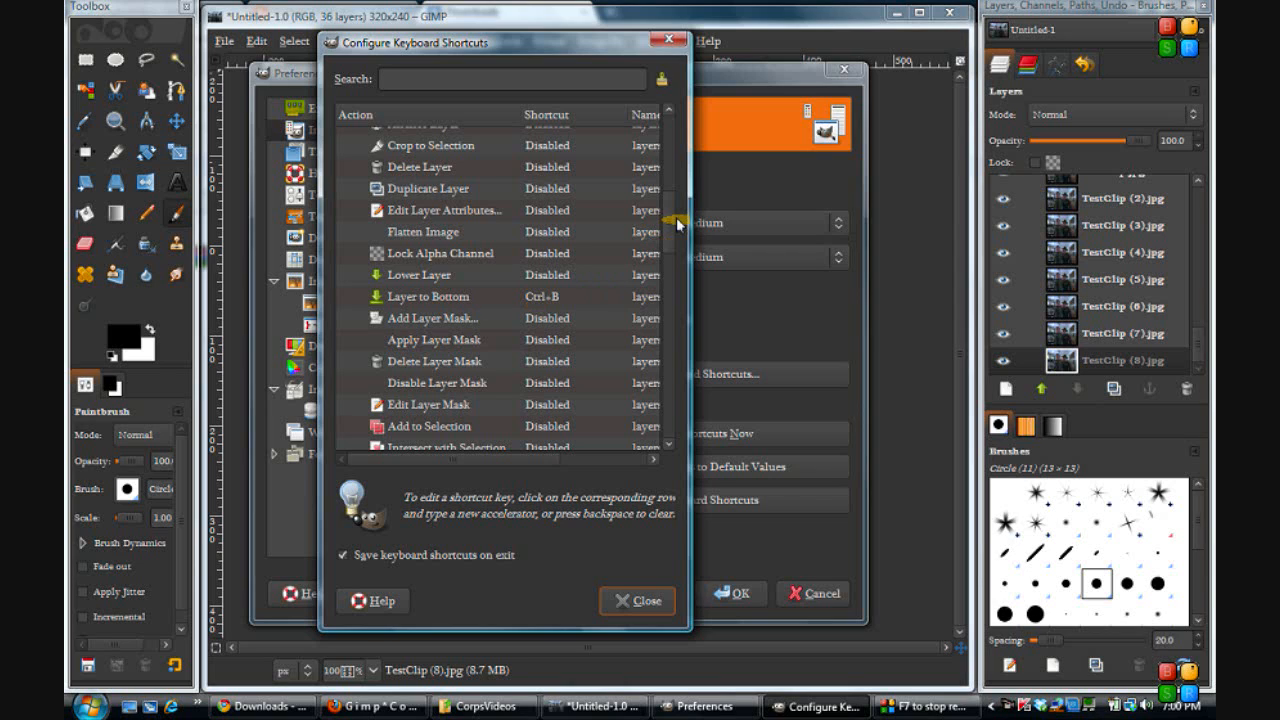
drag(670, 224, 668, 346)
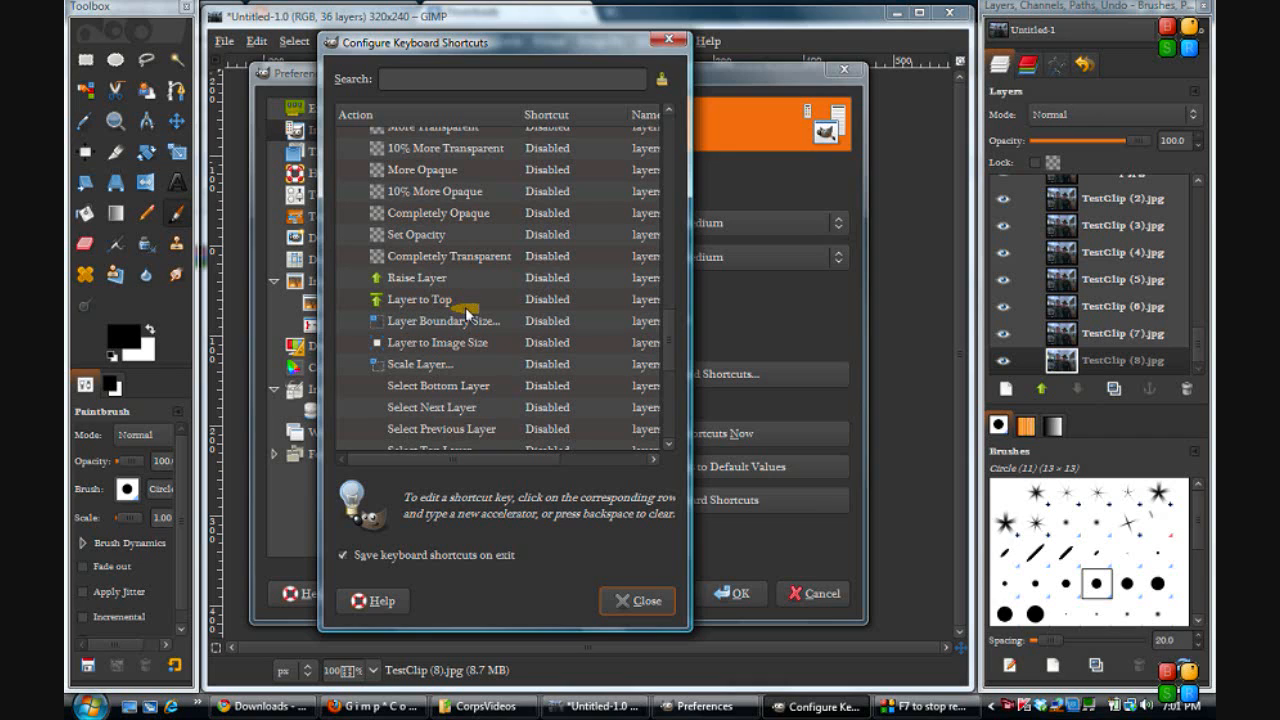
click(541, 302)
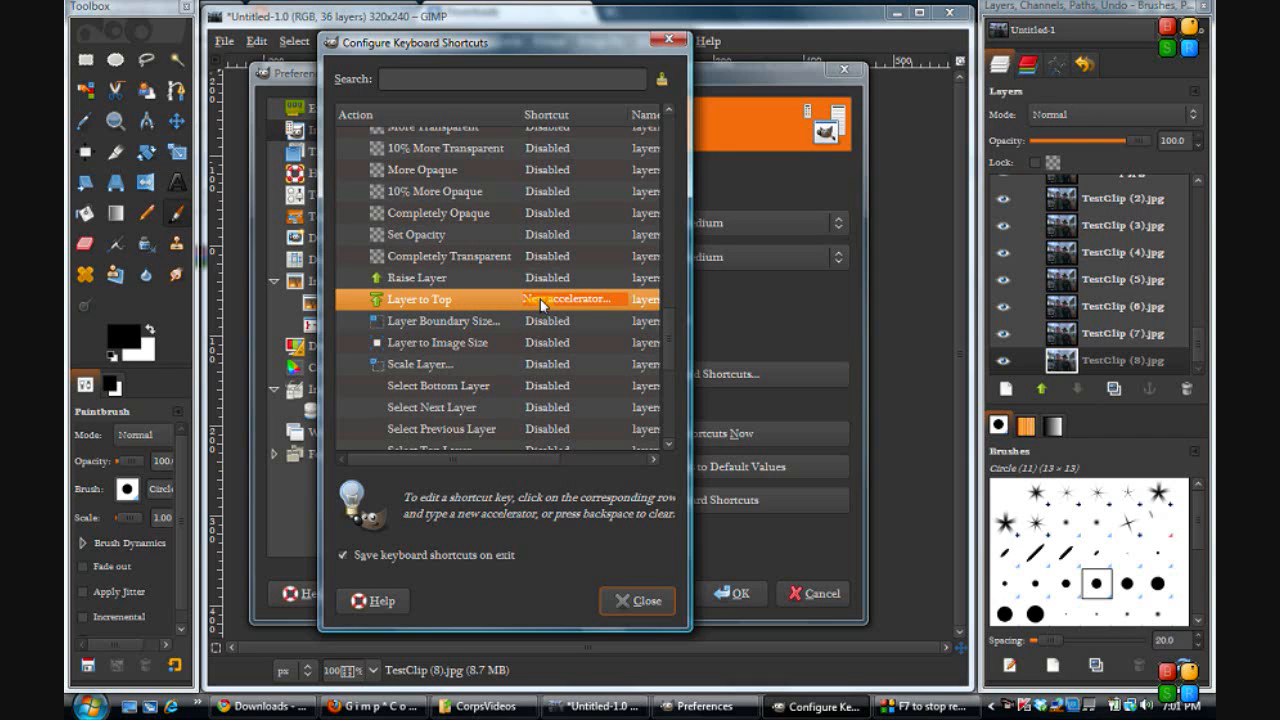
key(ctrl+t)
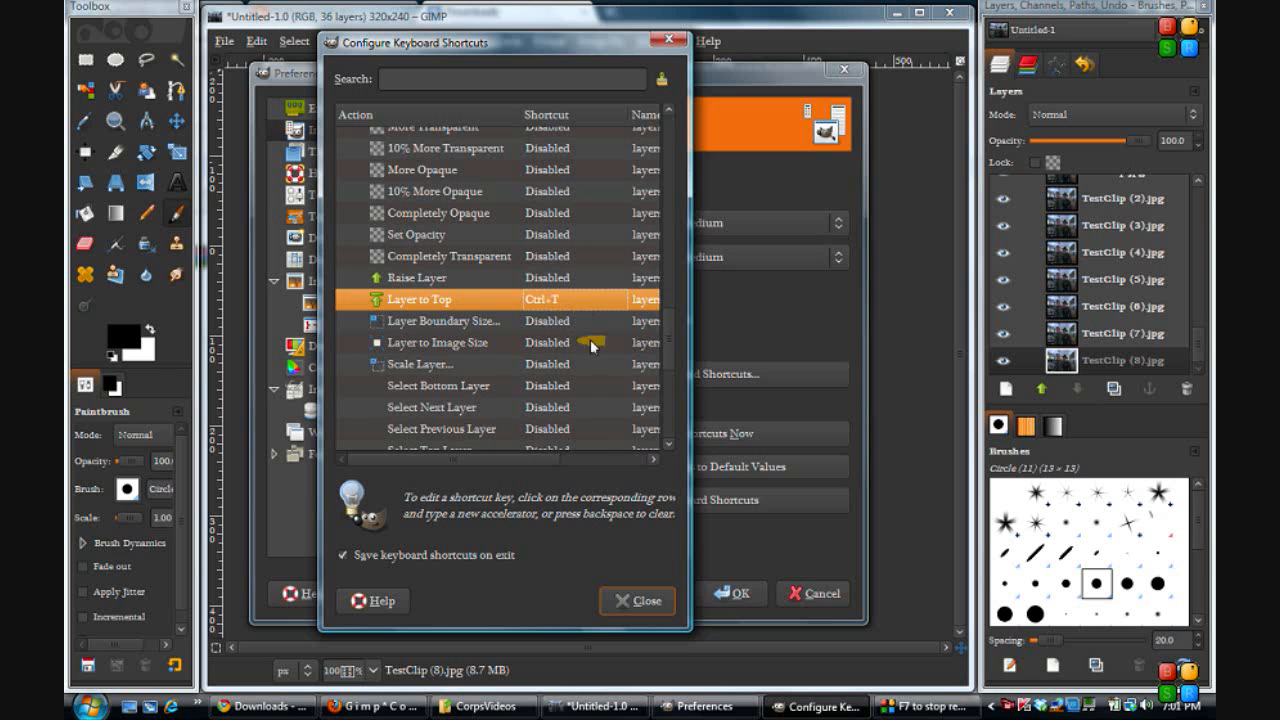
click(625, 605)
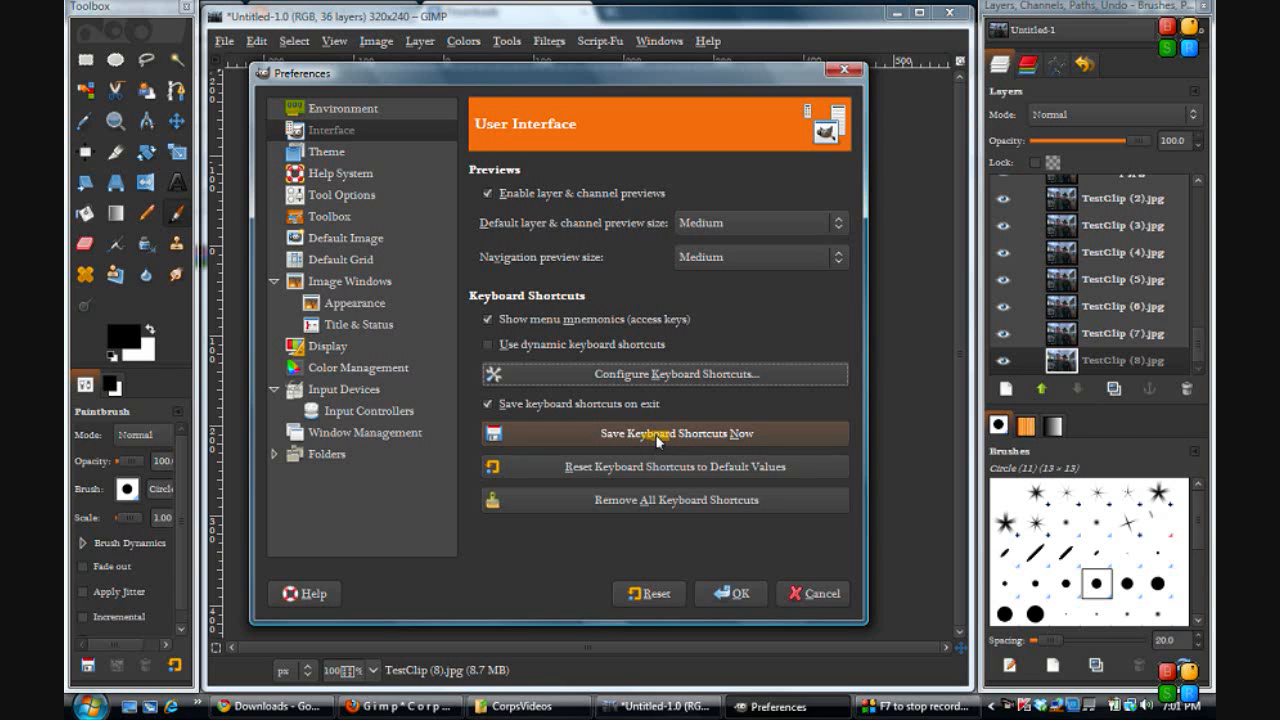
click(657, 438)
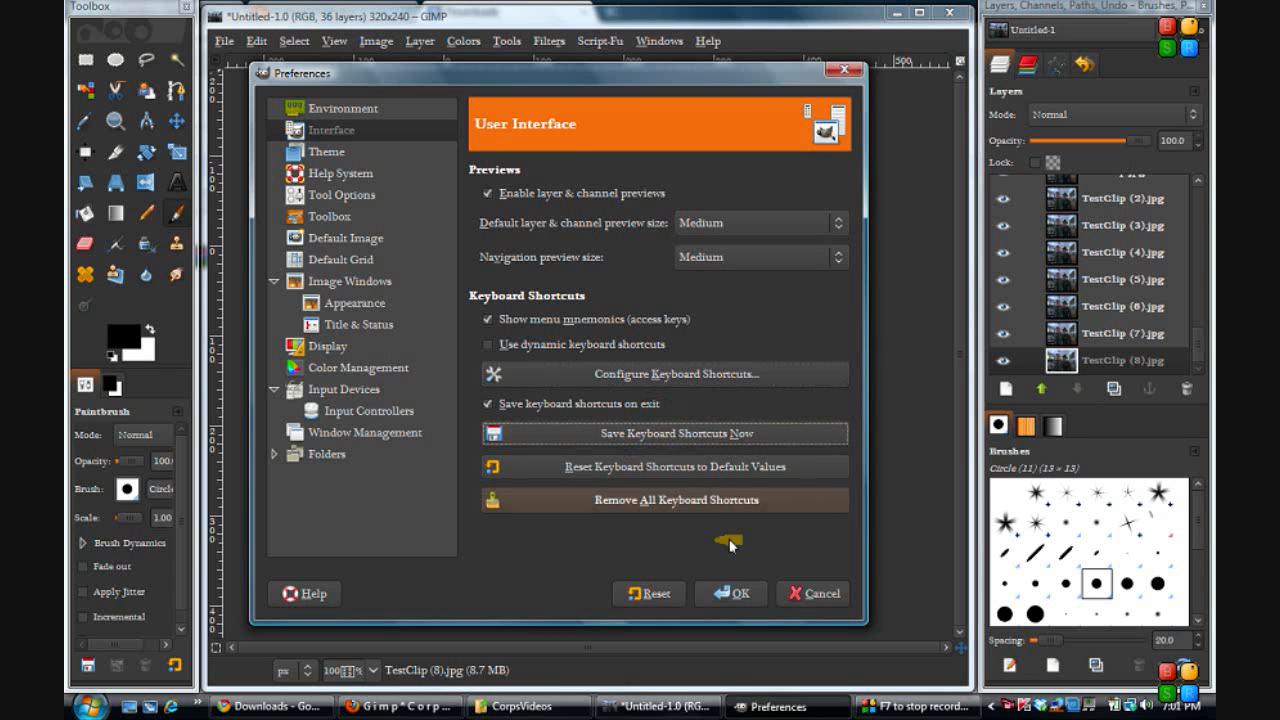
click(728, 596)
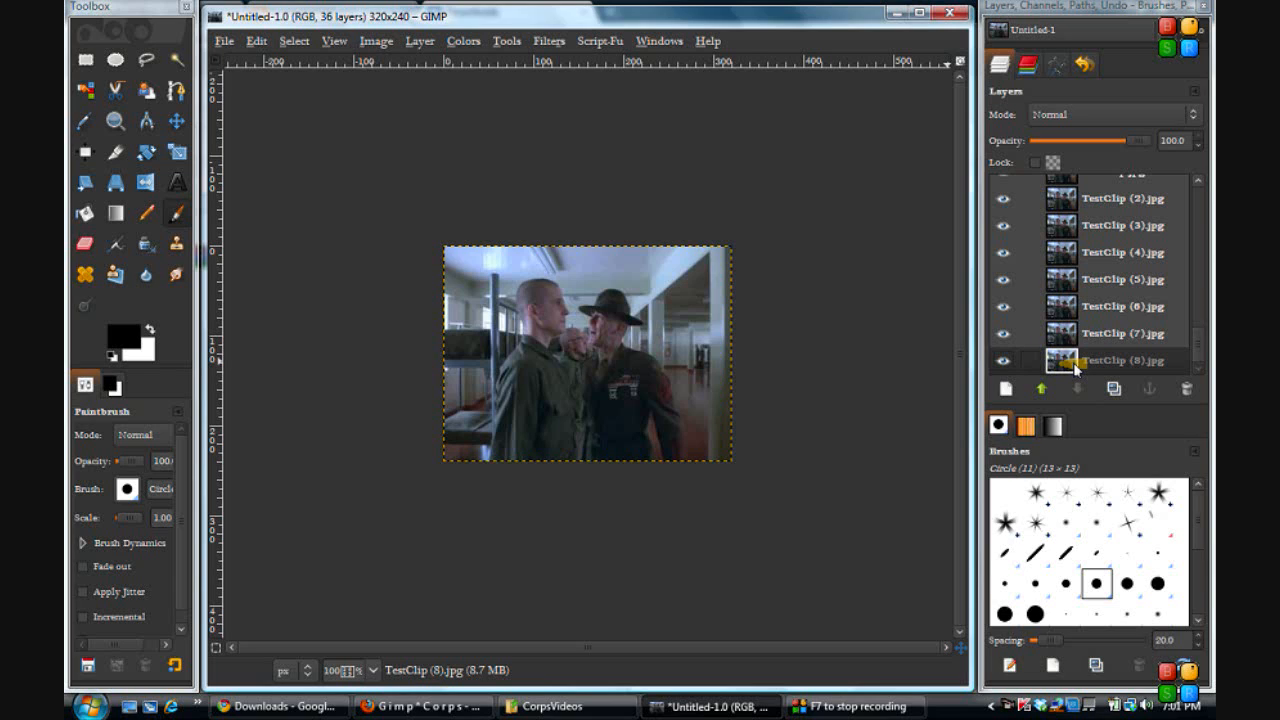
Move the layer TestClip (8).jpg to the top of the layer stack, followed by TestClip (7).jpg above it.
key(ctrl+t)
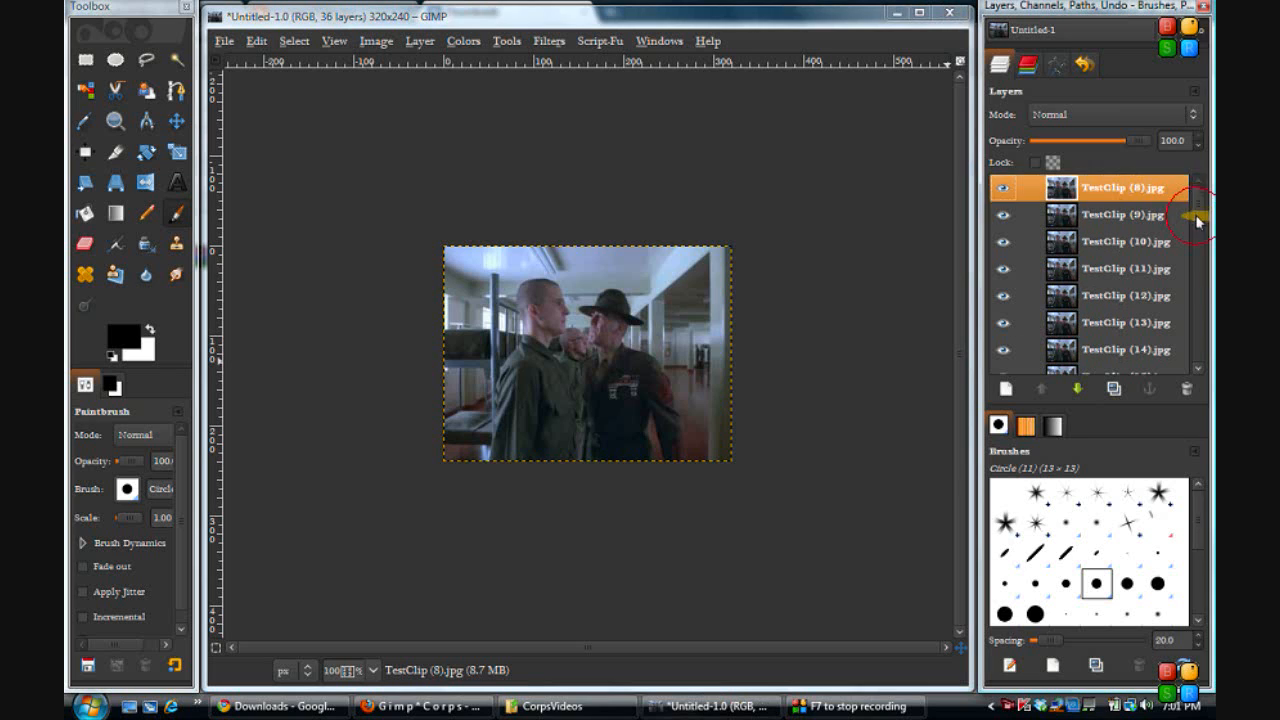
drag(1197, 217, 1197, 357)
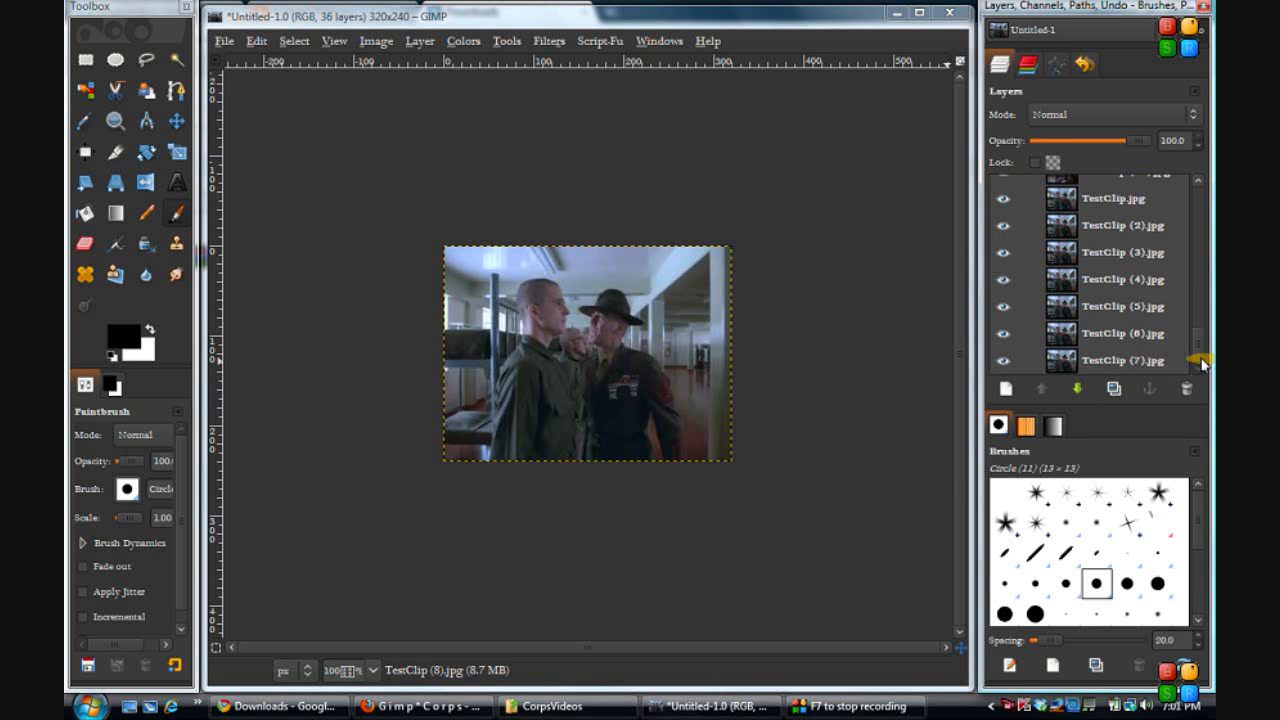
click(1066, 361)
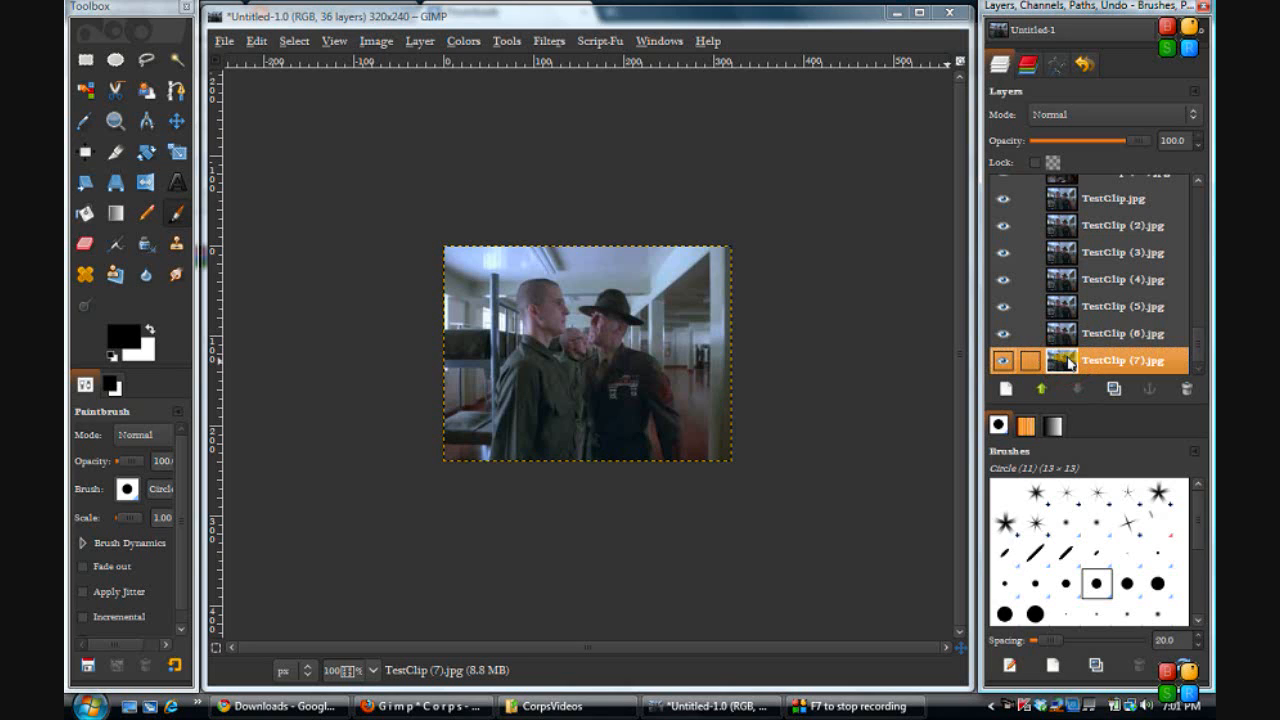
click(1041, 389)
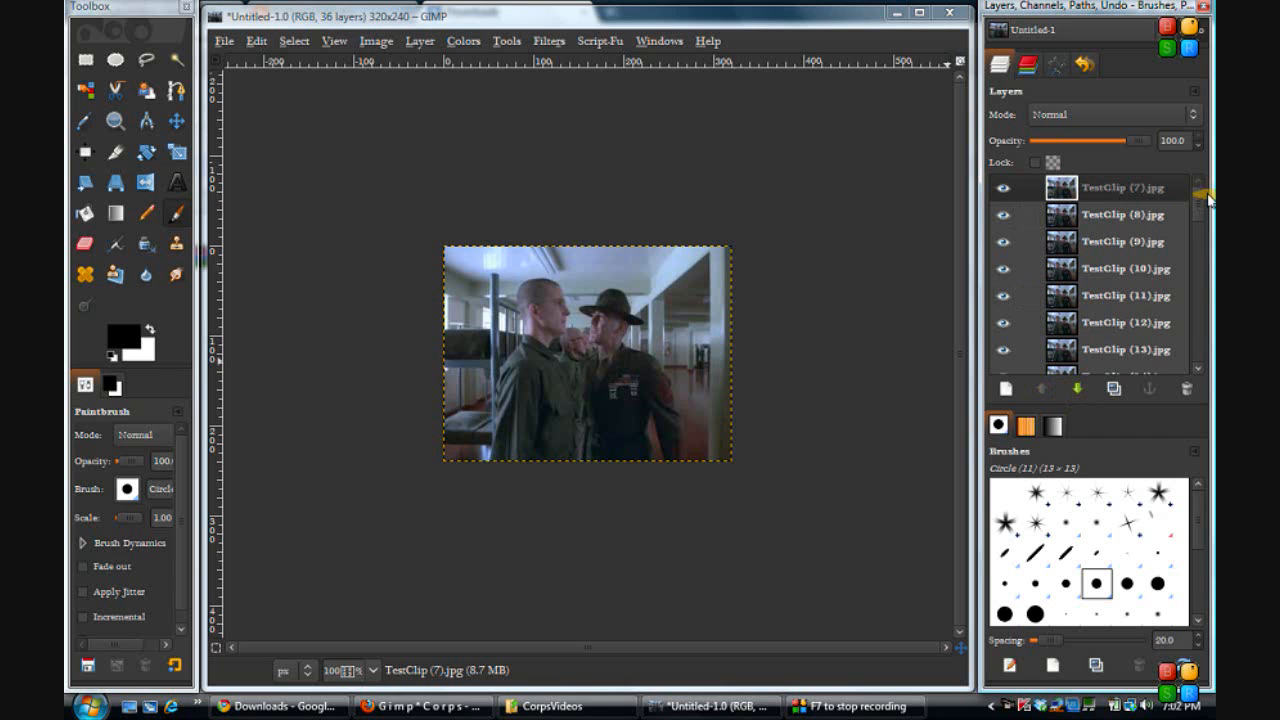
Move the layer TestClip (6).jpg from the bottom to the top of the stack, followed by TestClip (5).jpg above it.
drag(1200, 200, 1196, 345)
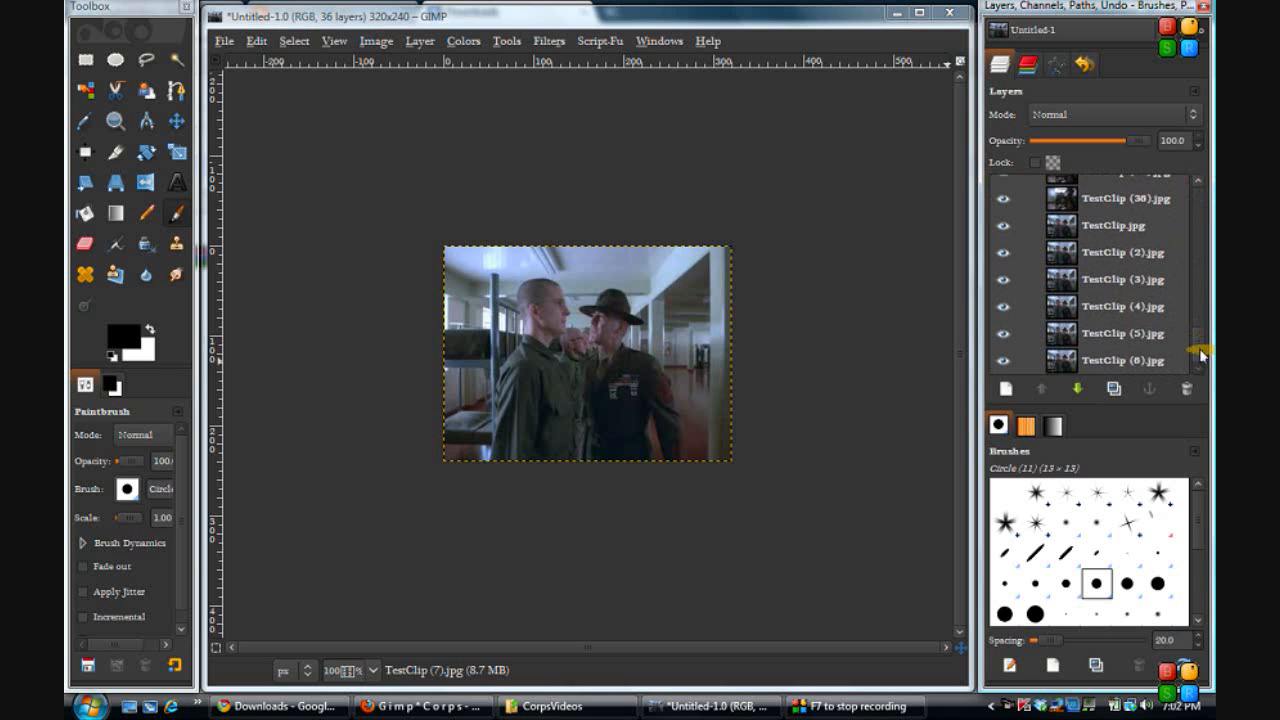
click(1091, 361)
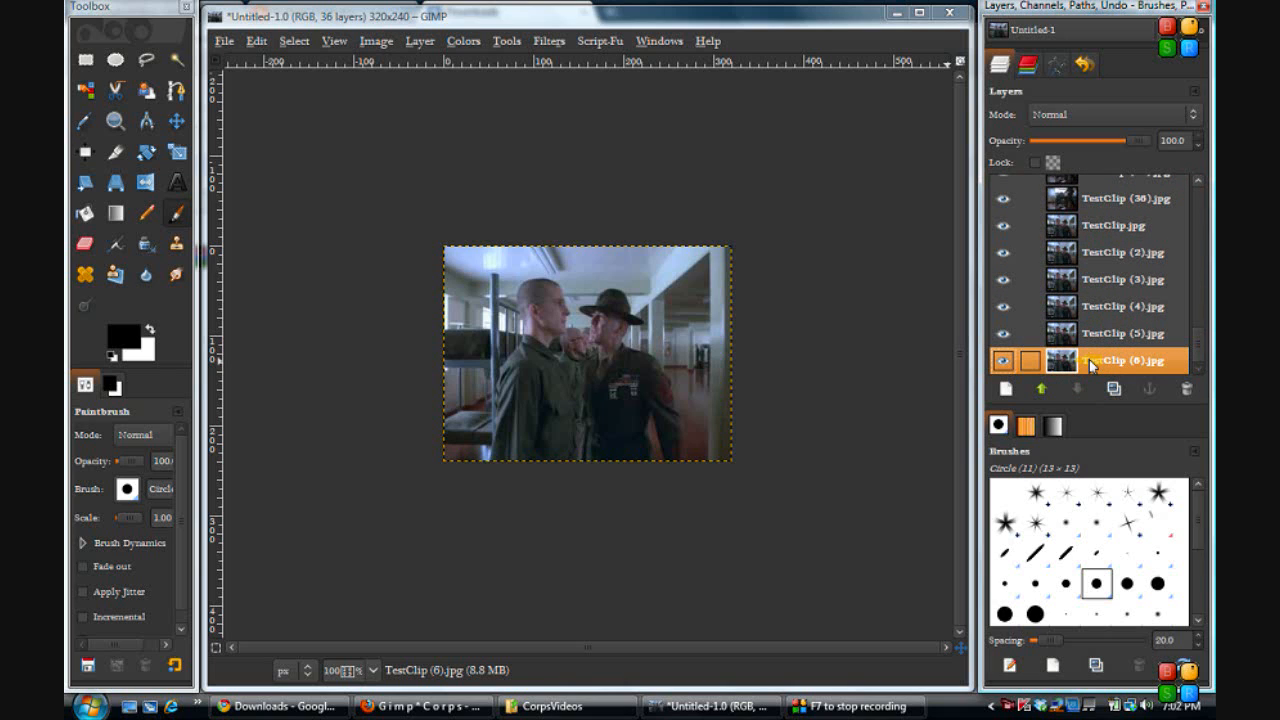
scroll(1089, 359, down, 3)
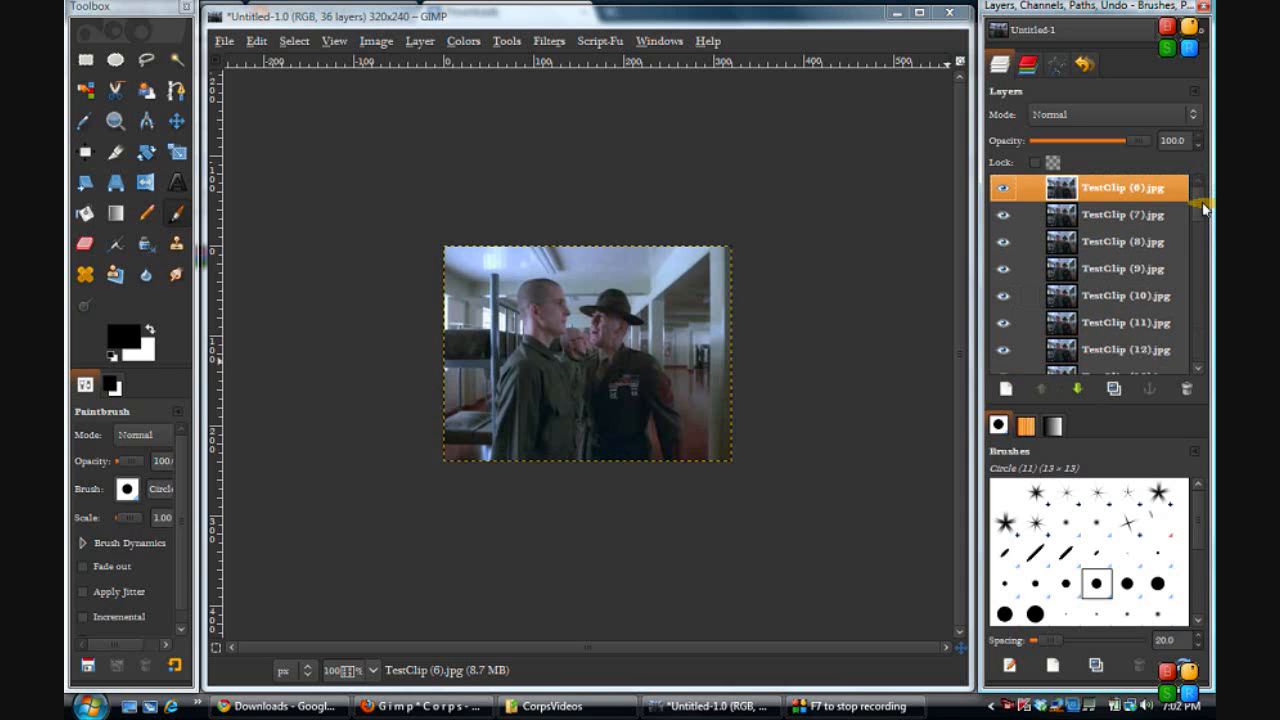
drag(1206, 202, 1206, 357)
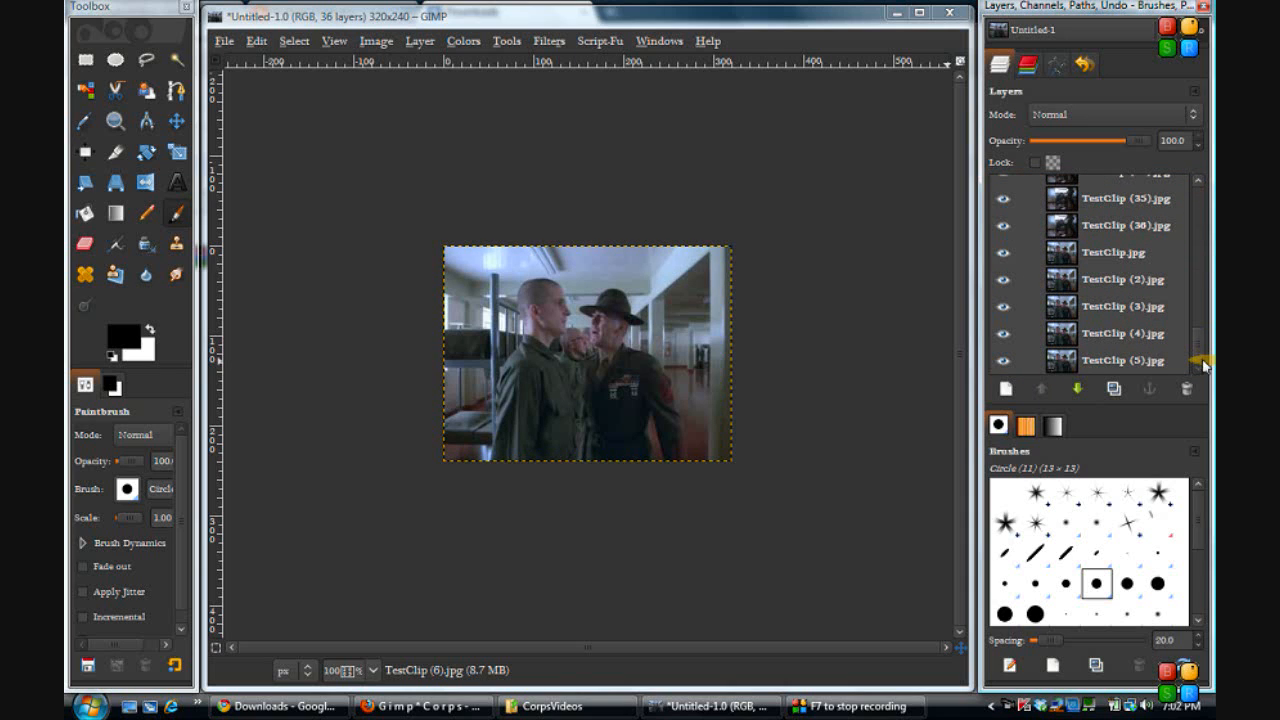
click(1100, 361)
scroll(1100, 361, down, 3)
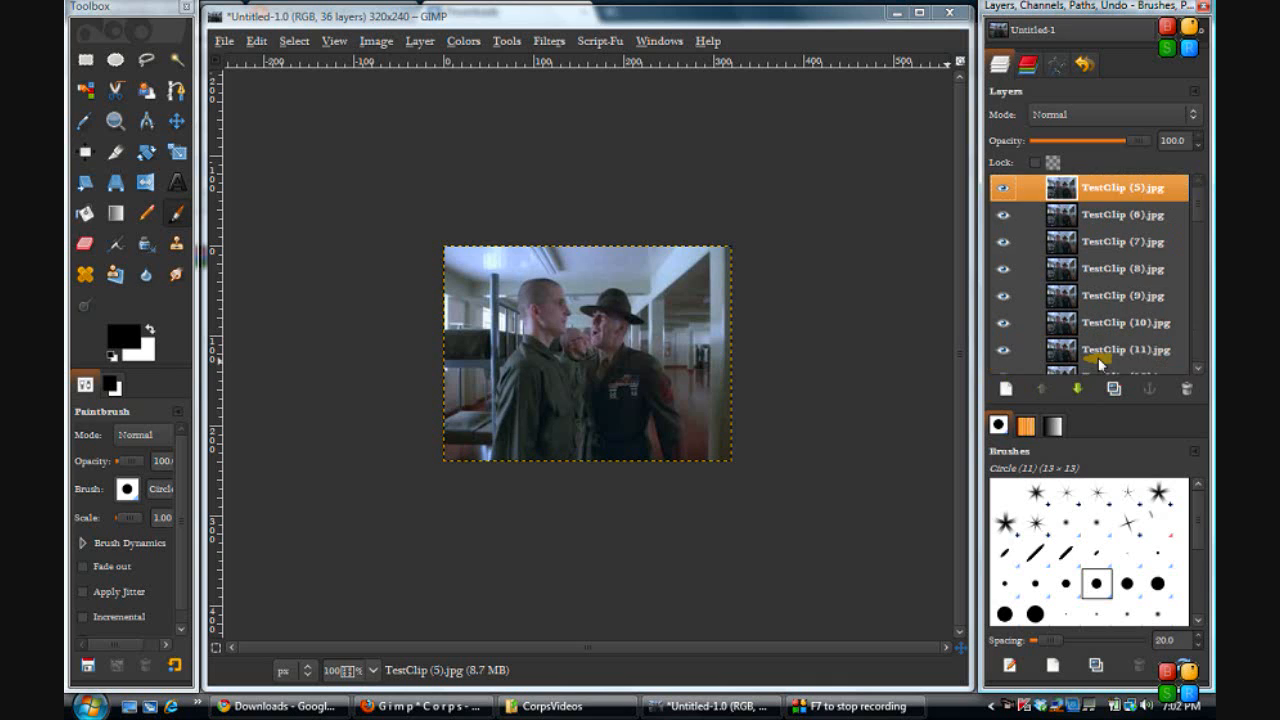
Move the layer TestClip (4).jpg from the bottom to the top of the stack, followed by TestClip (3).jpg above it.
drag(1199, 207, 1200, 363)
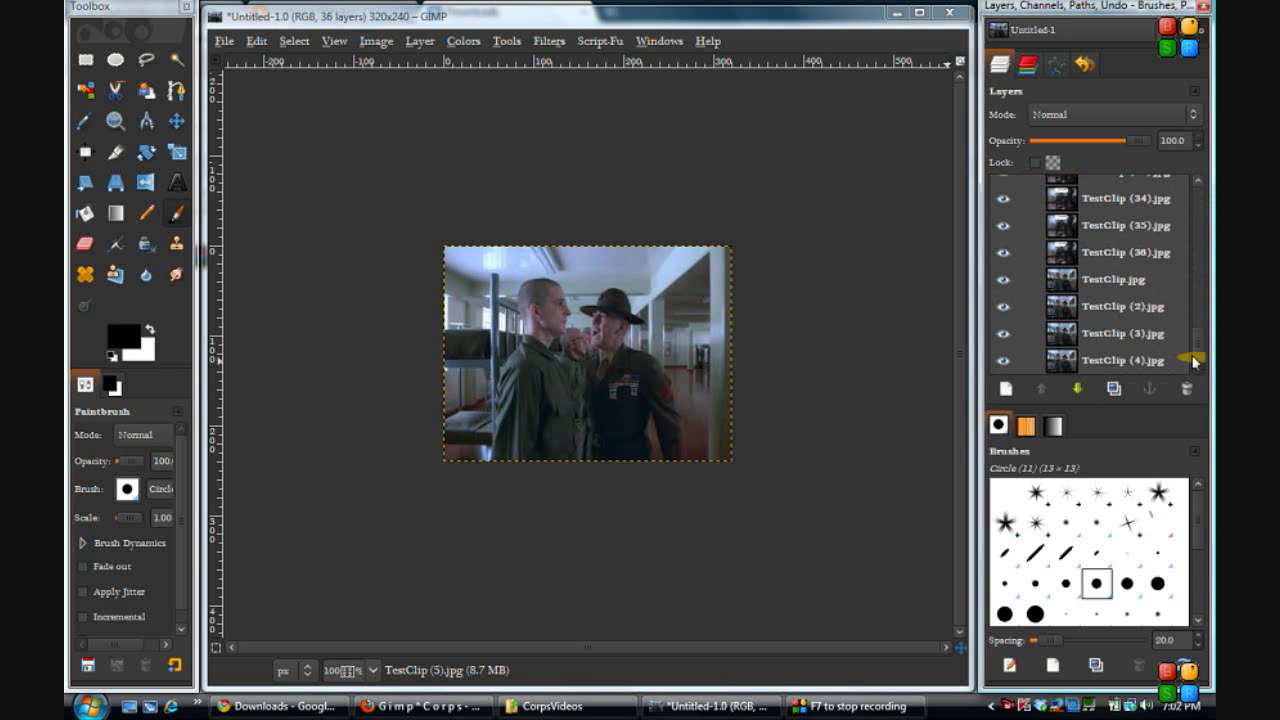
click(1107, 365)
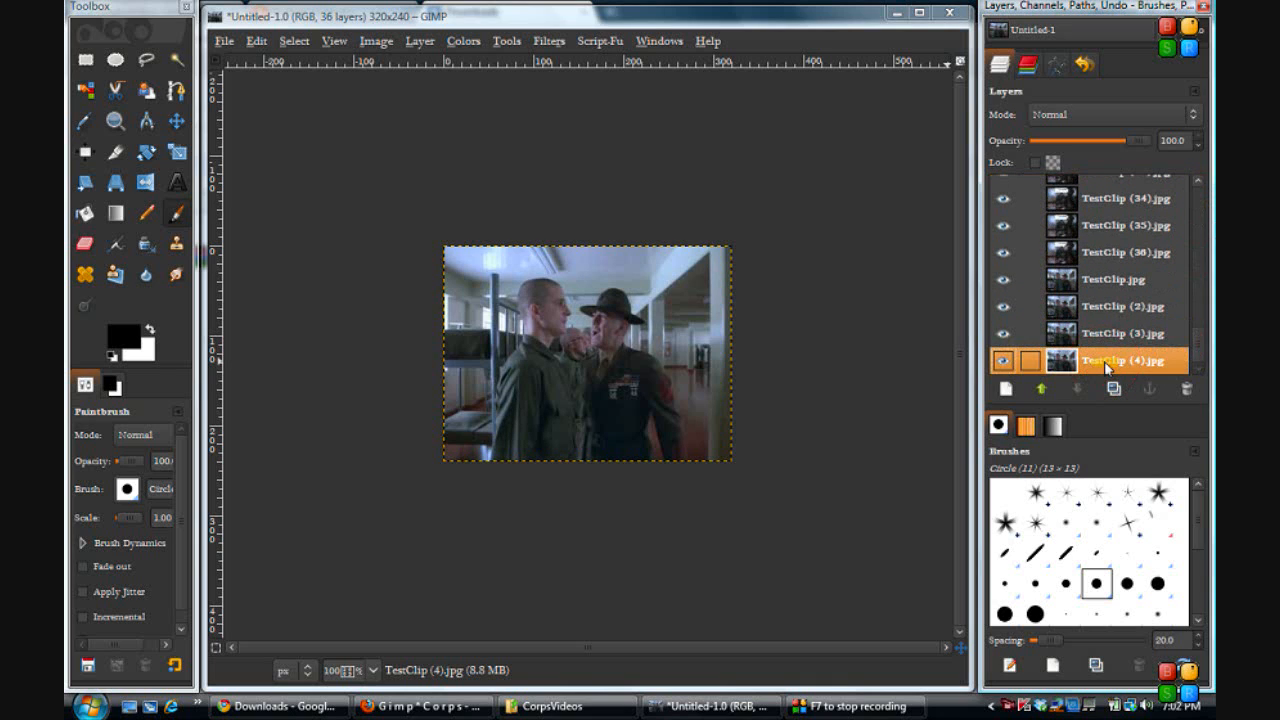
key(Home)
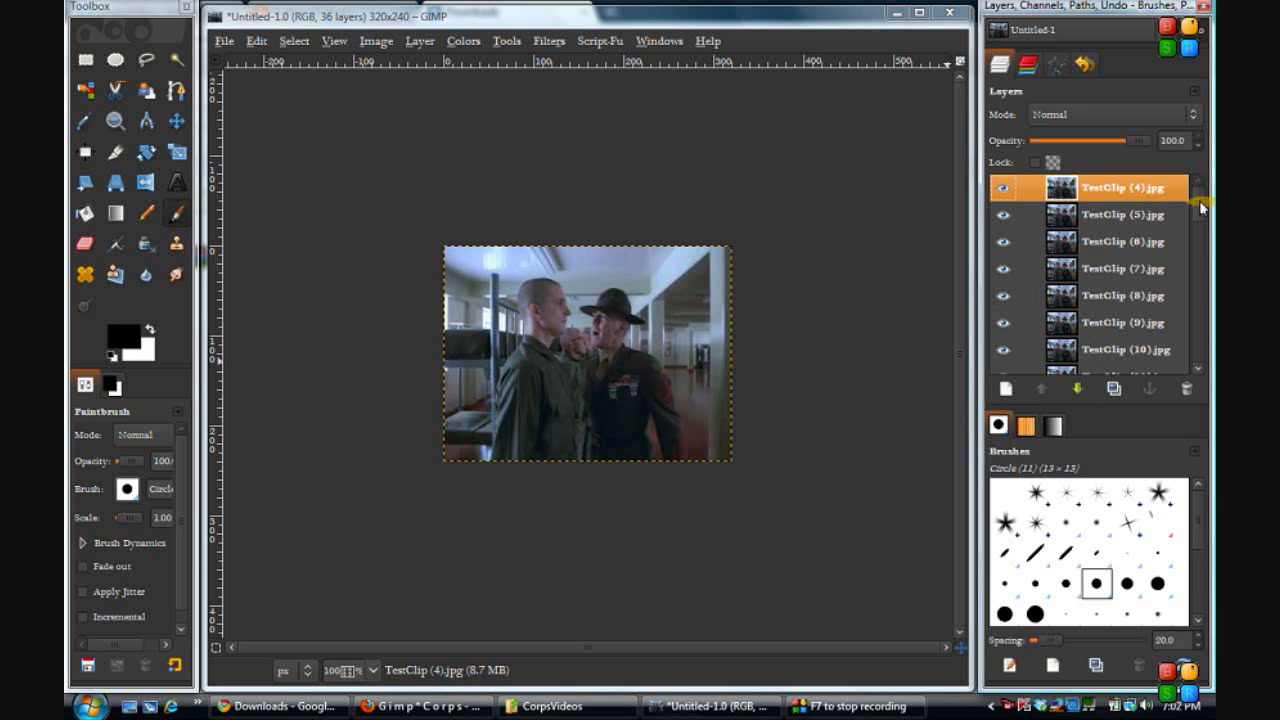
drag(1201, 213, 1200, 363)
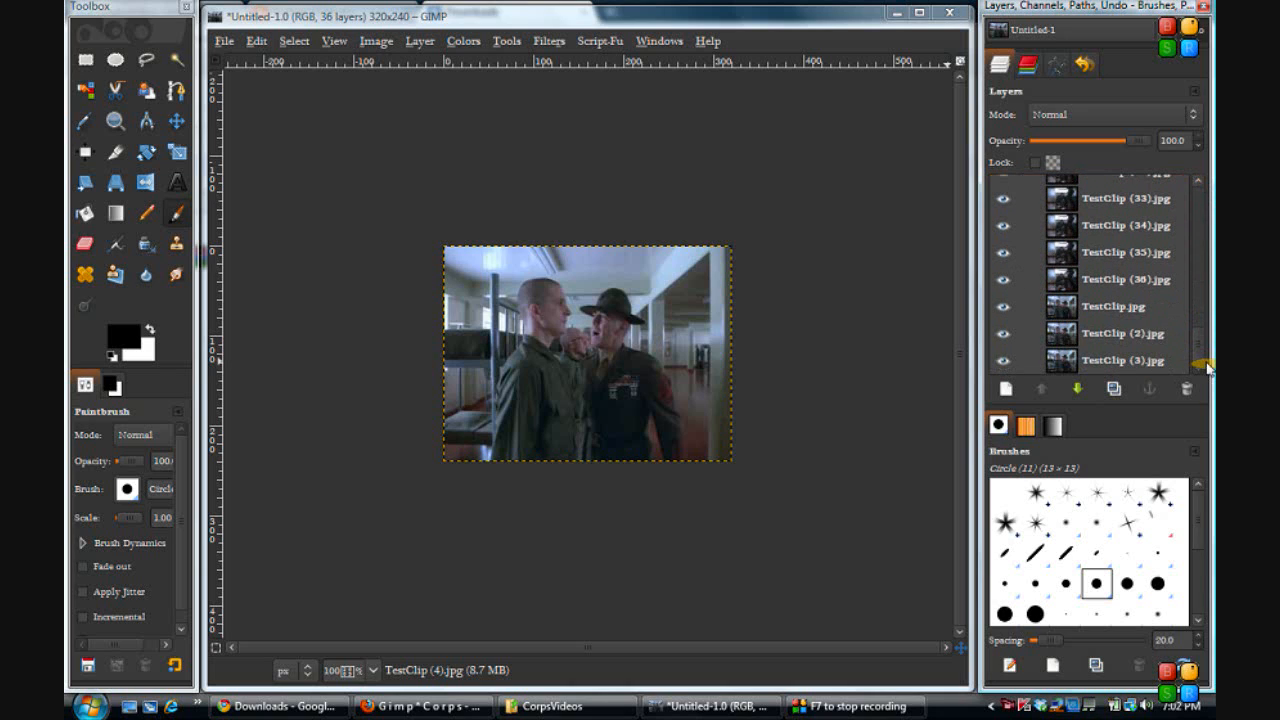
click(1134, 362)
key(Home)
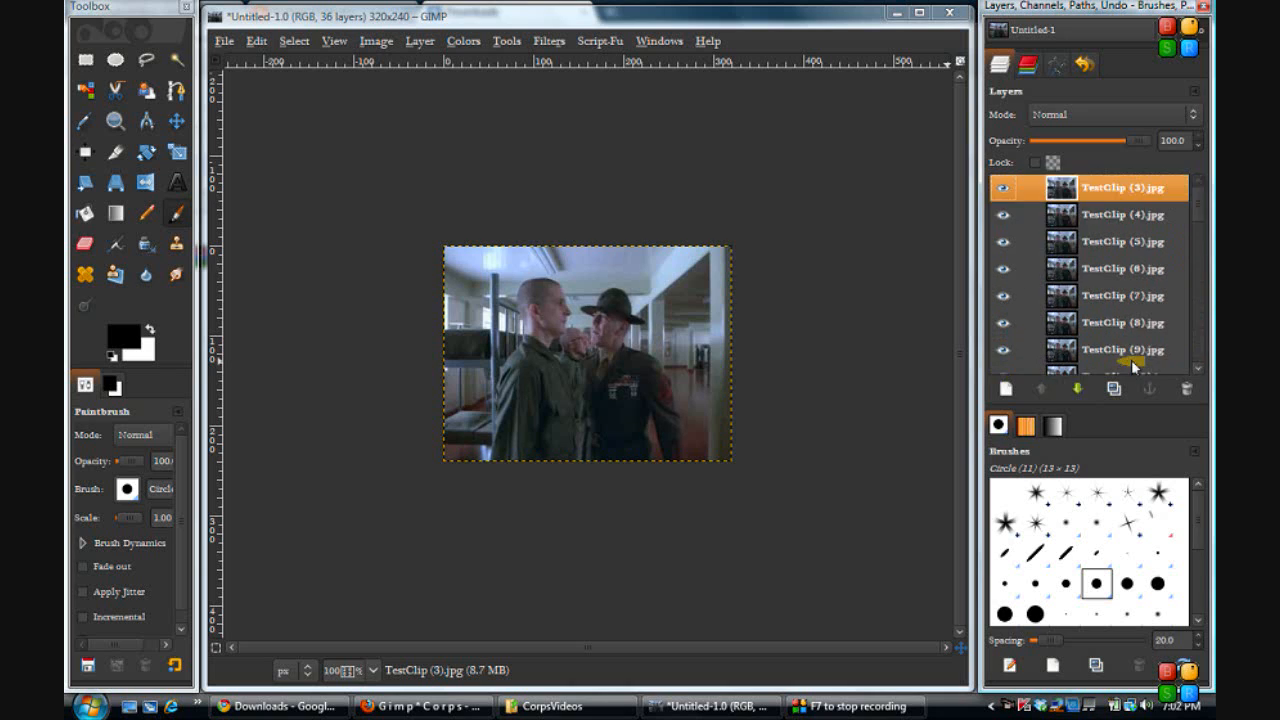
Move the layer TestClip (2).jpg from the bottom to the top of the stack, followed by TestClip.jpg above it.
drag(1199, 212, 1199, 369)
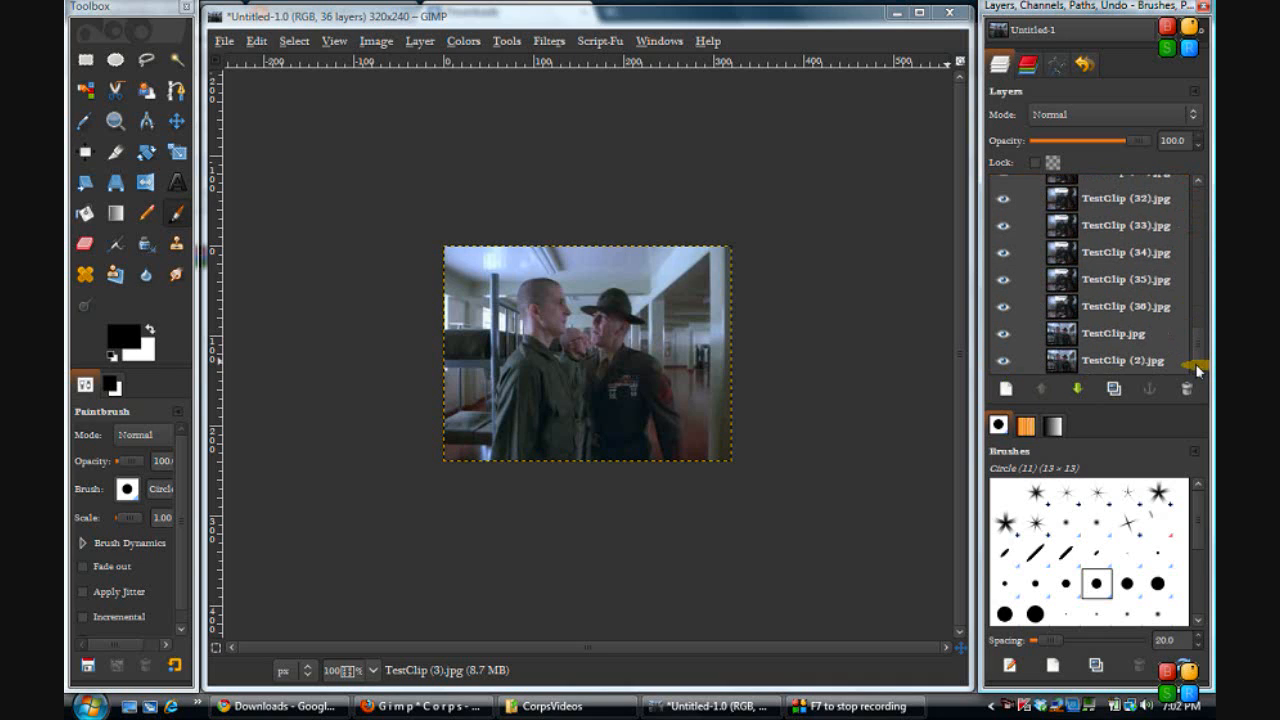
click(1115, 361)
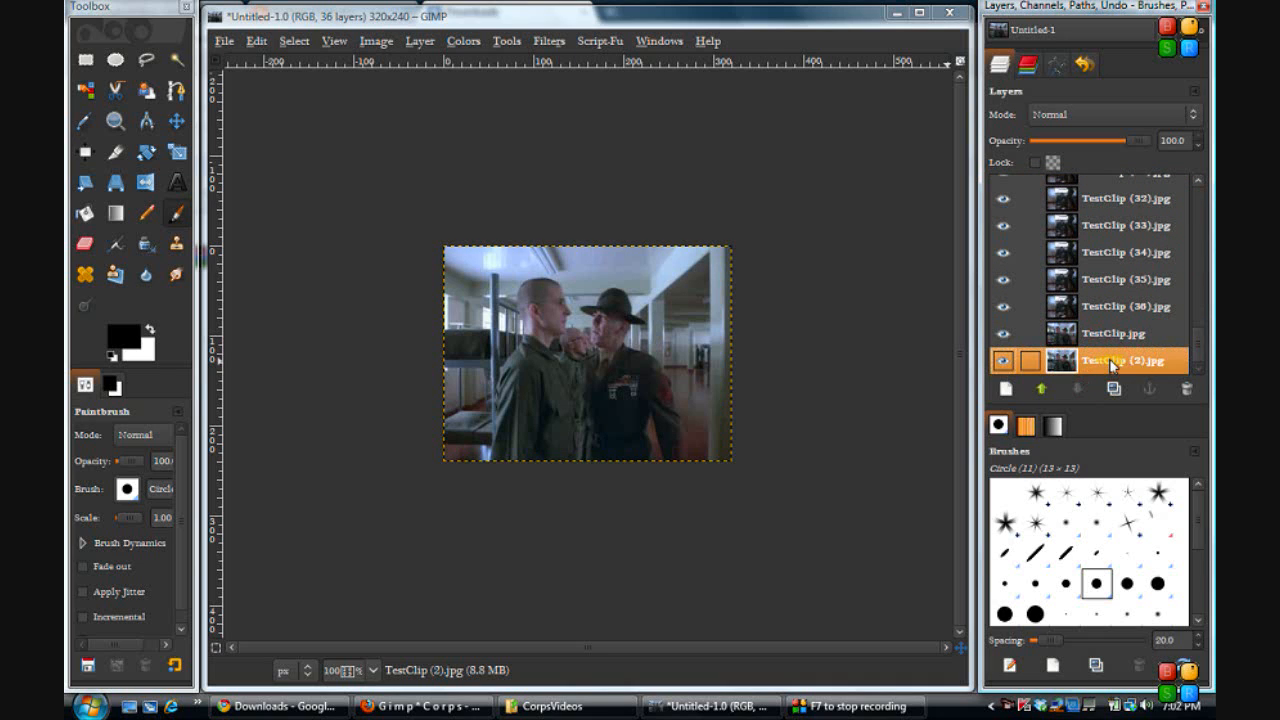
key(Home)
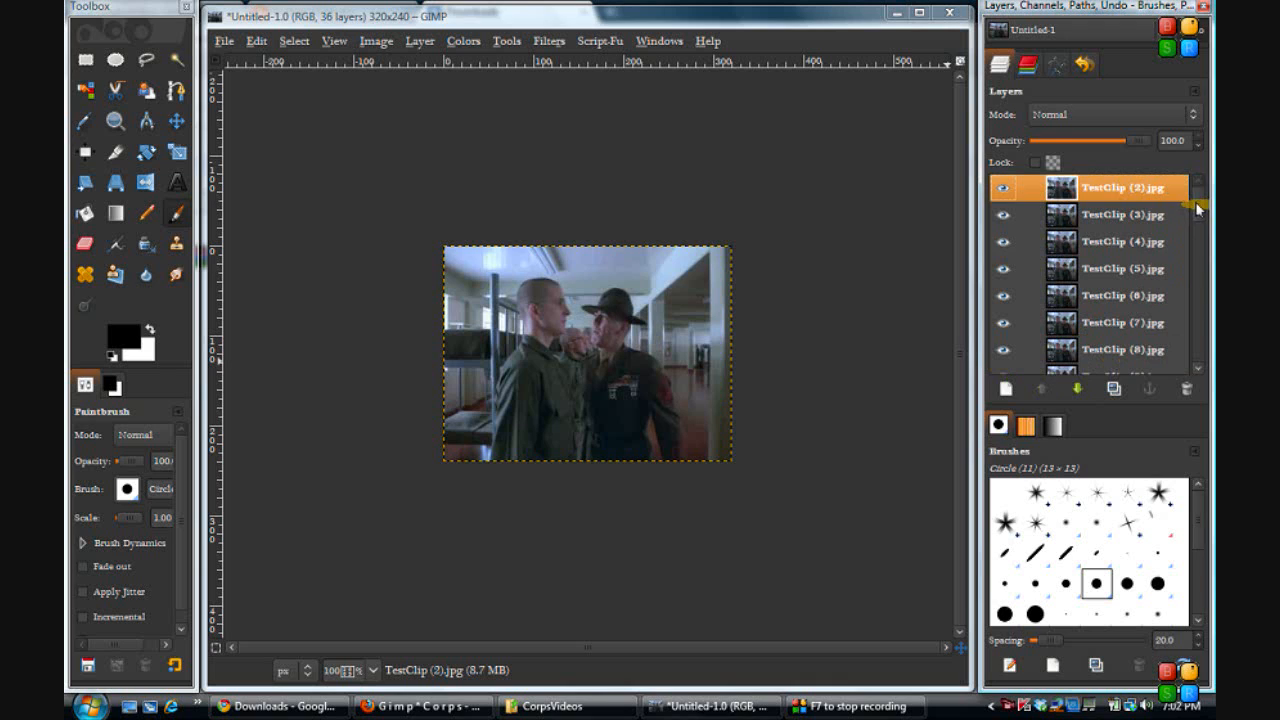
drag(1199, 208, 1197, 369)
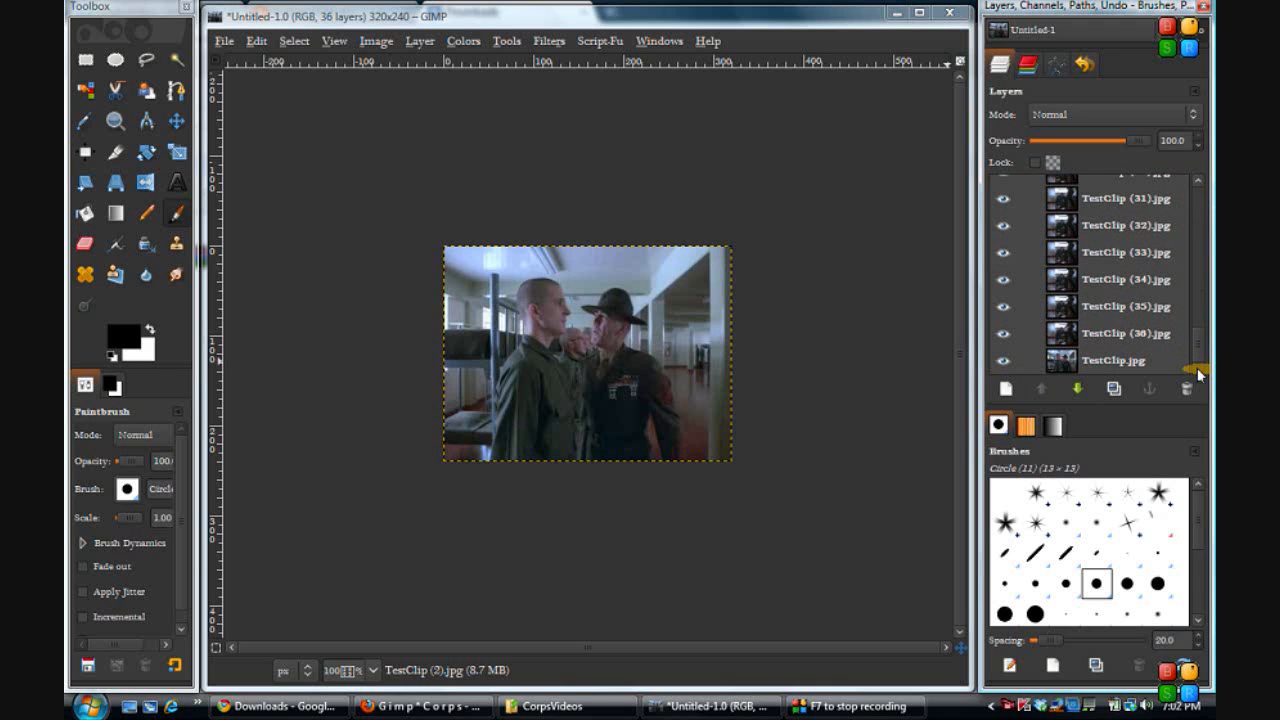
click(1127, 365)
key(Home)
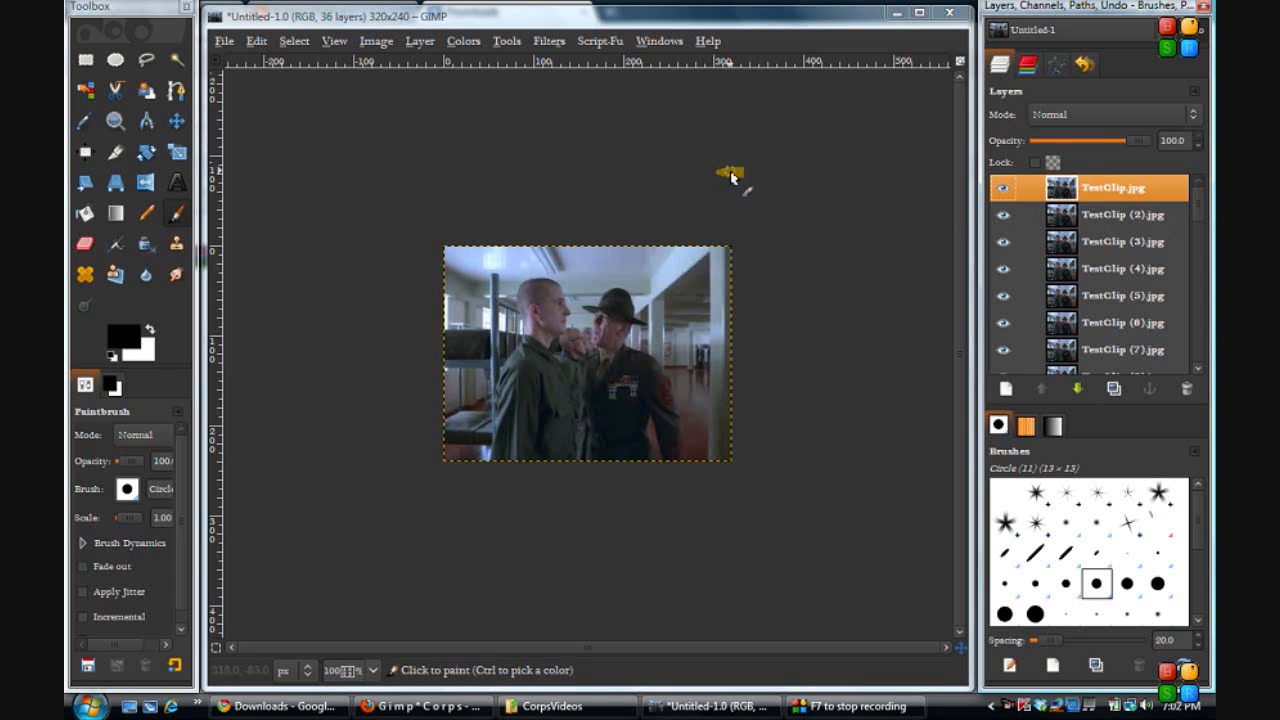
Open the animation playback preview for the layered image.
click(548, 42)
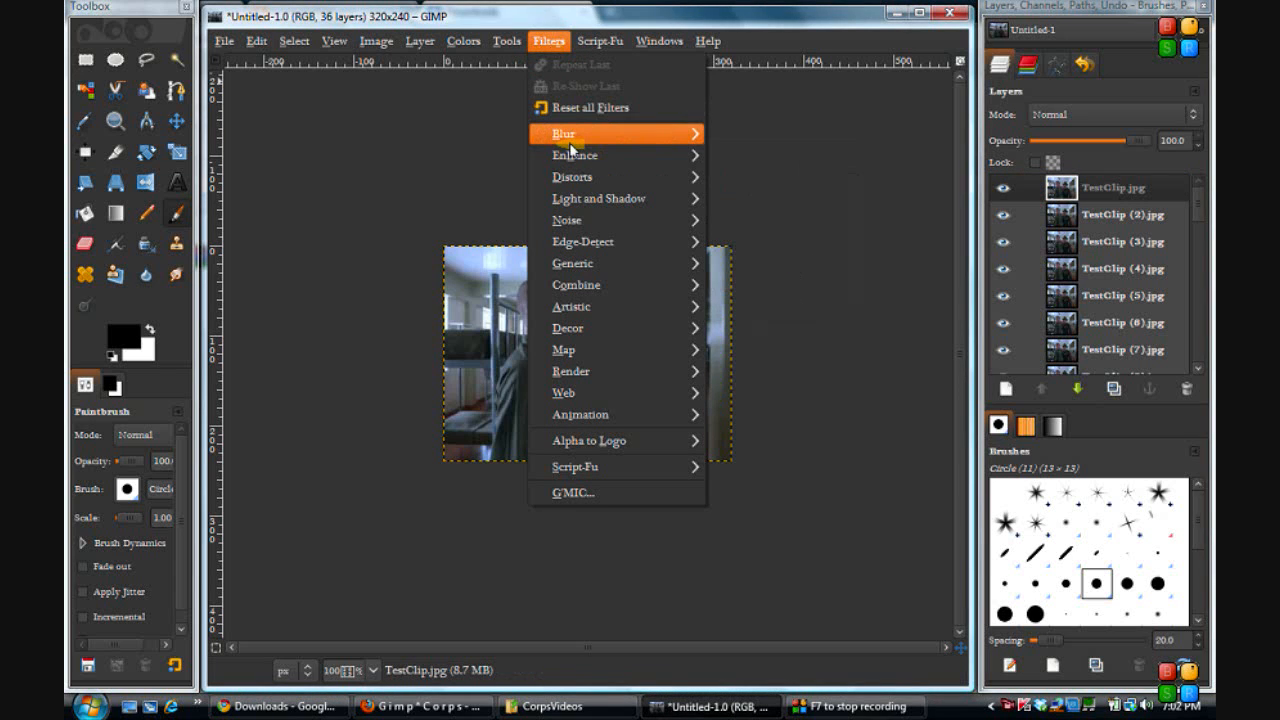
mouse_move(570, 142)
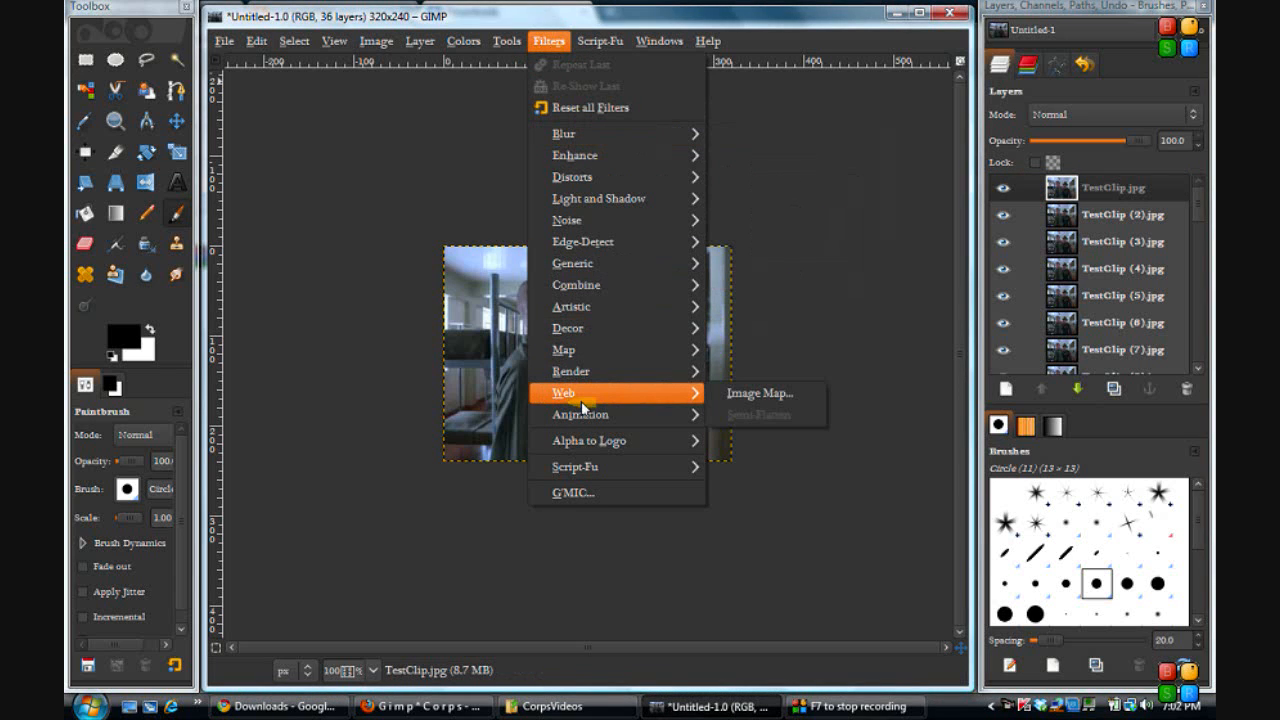
mouse_move(588, 420)
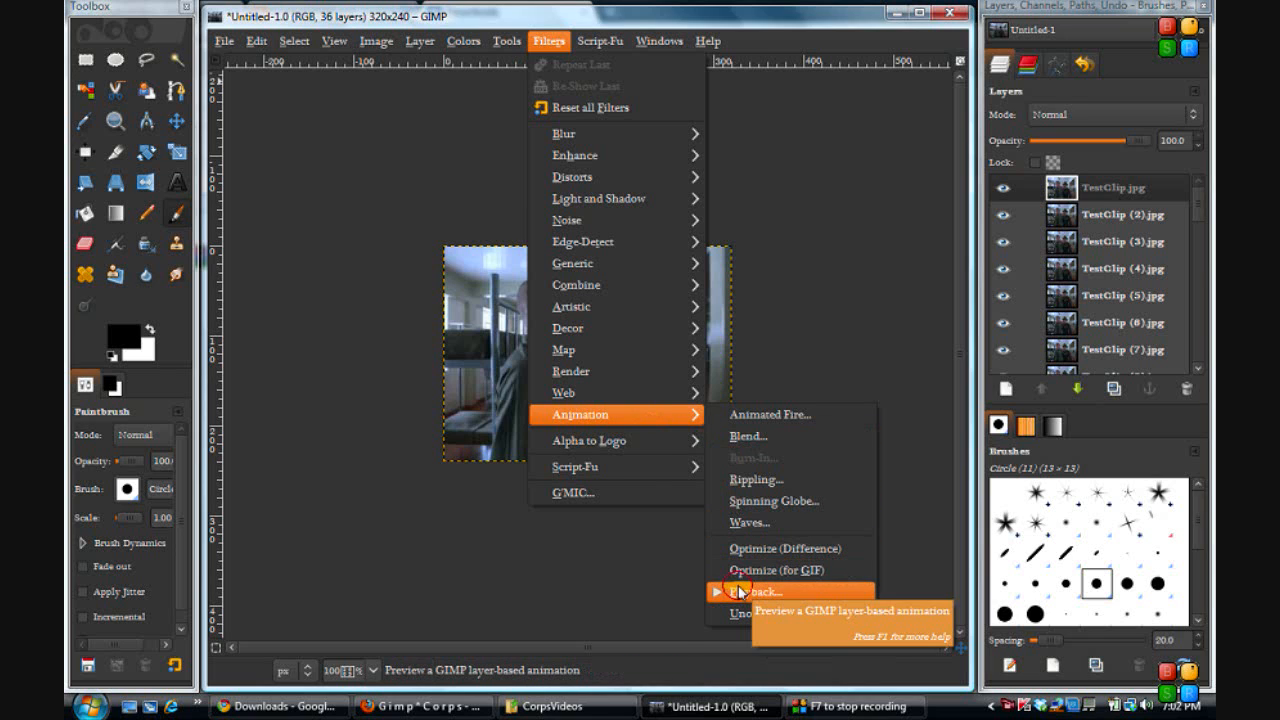
click(740, 592)
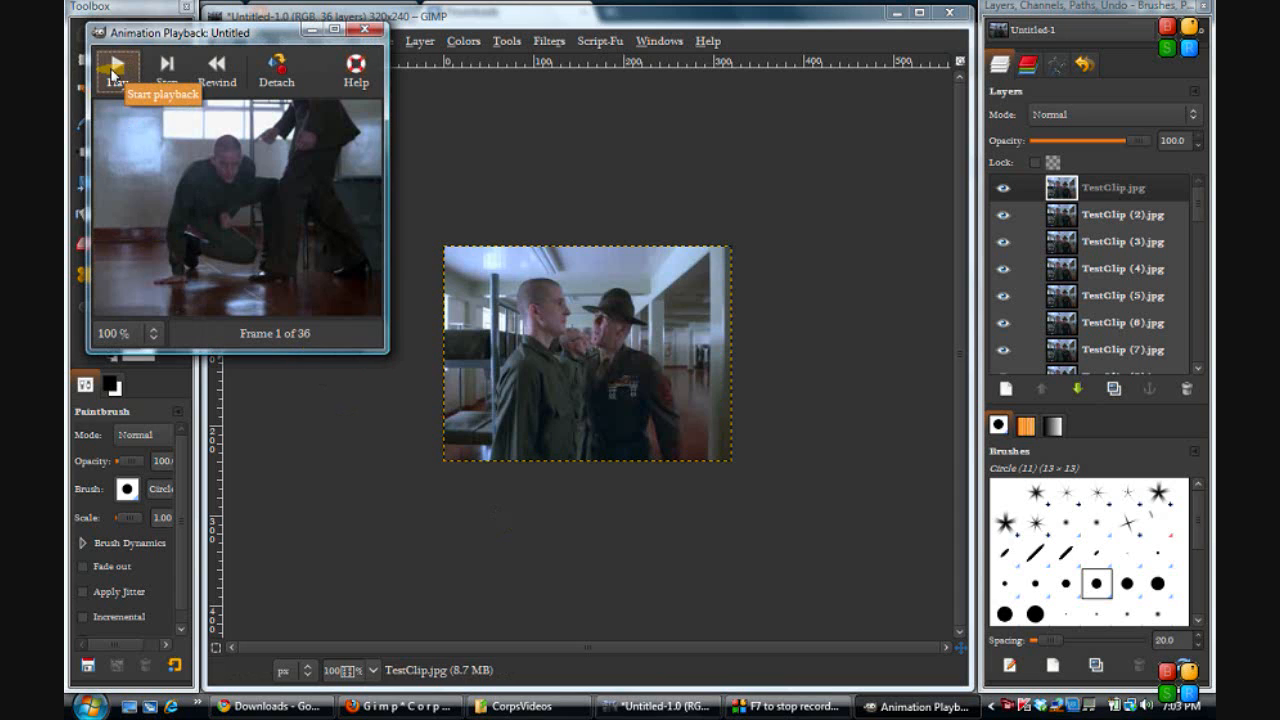
Play the layered frames in the animation preview and stop the playback.
click(113, 72)
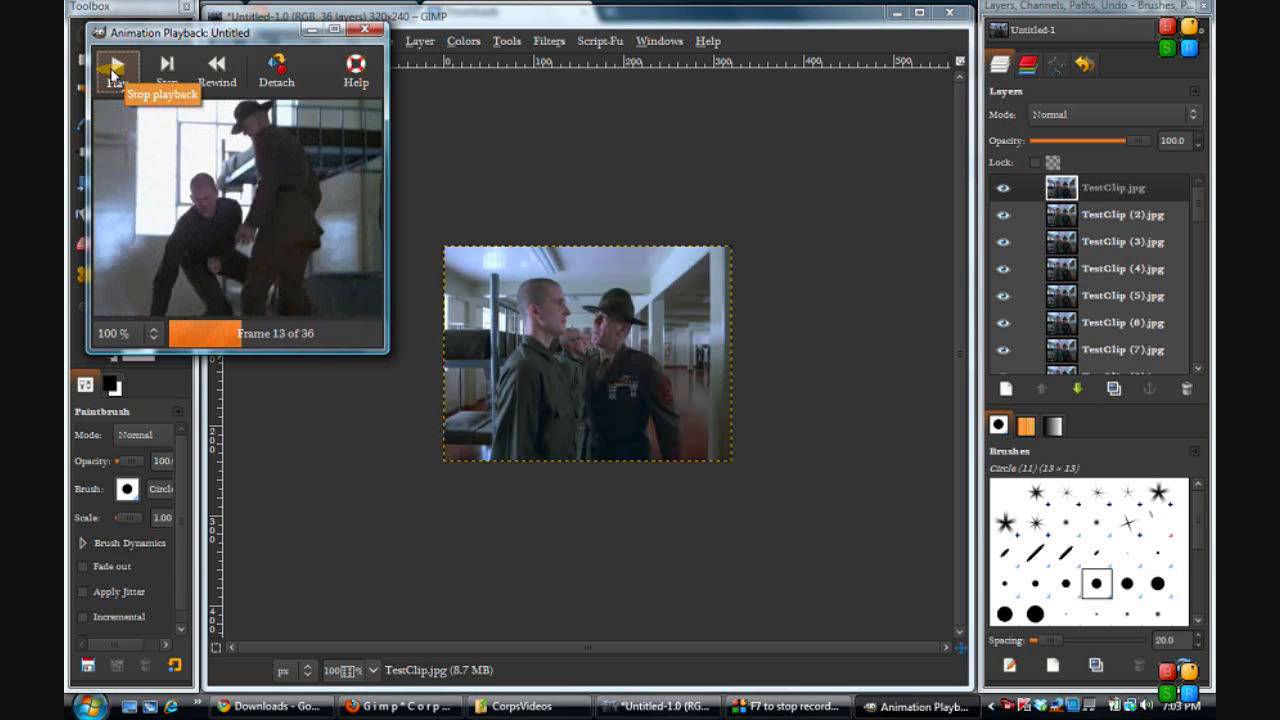
click(112, 72)
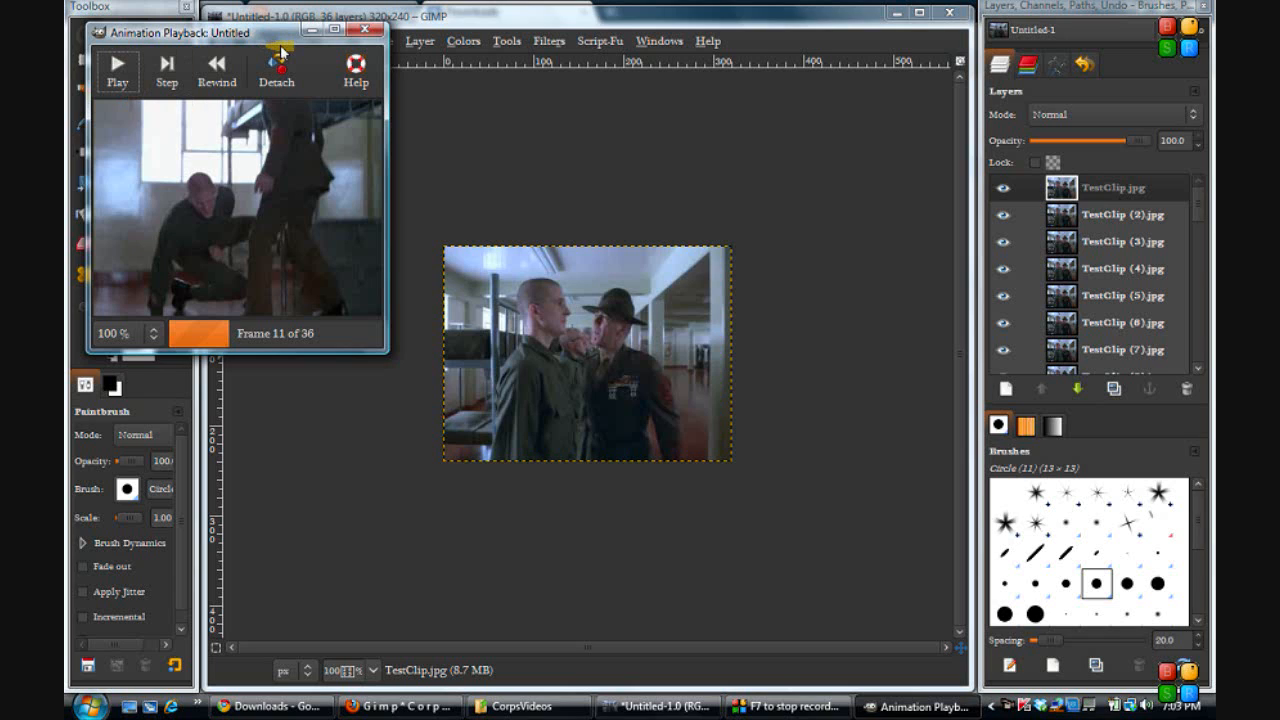
Switch to Chrome, return to the source YouTube clip, seek to the scene at about 1:34 and pause it shortly after.
click(283, 712)
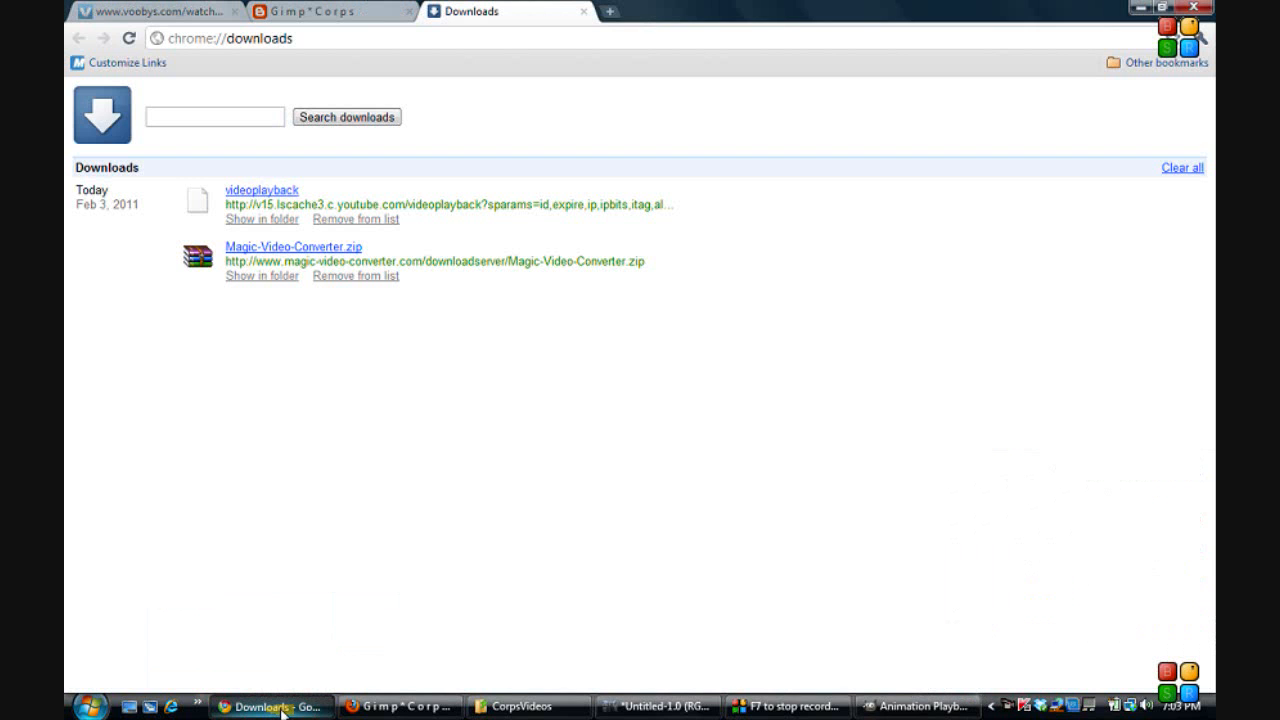
click(183, 12)
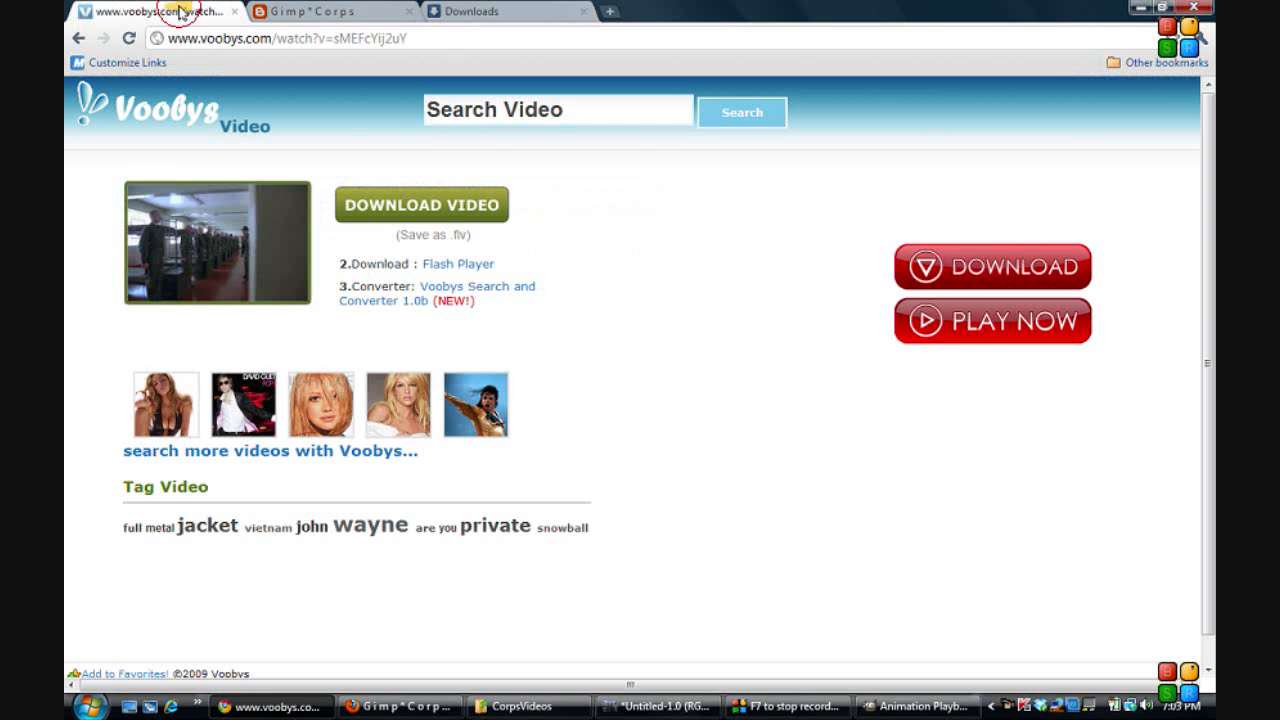
click(78, 38)
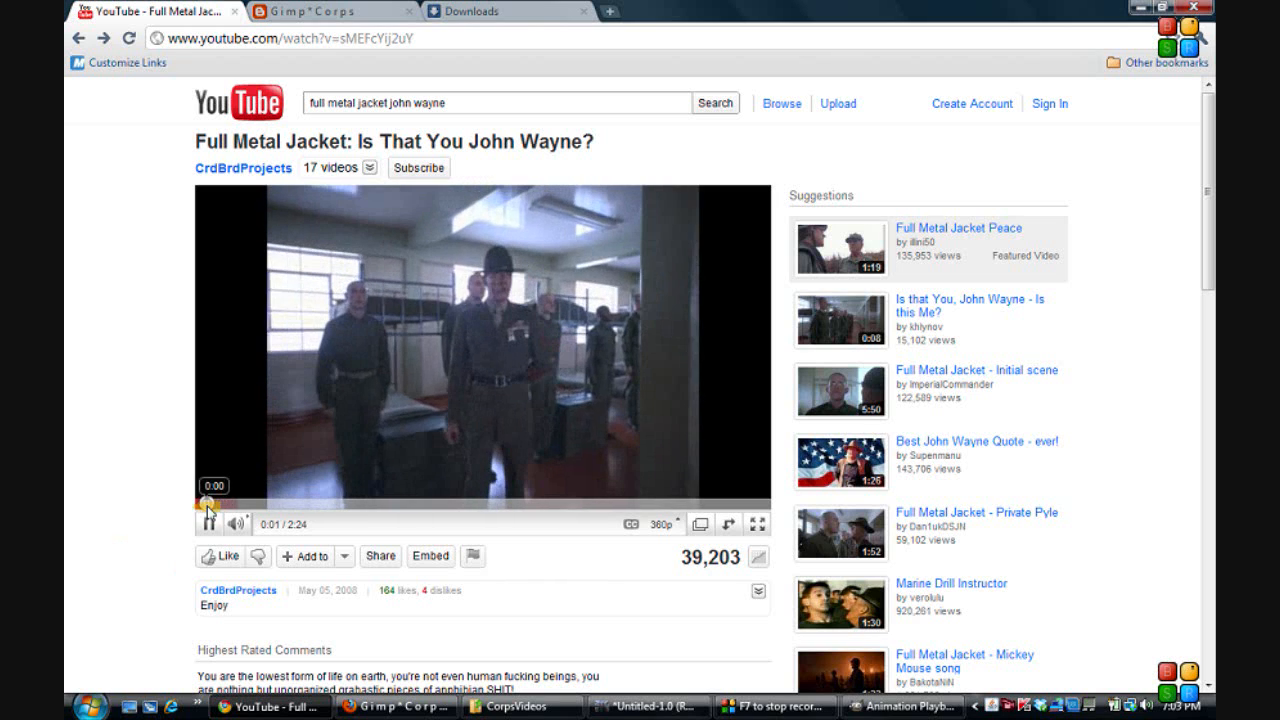
click(378, 508)
drag(381, 512, 485, 512)
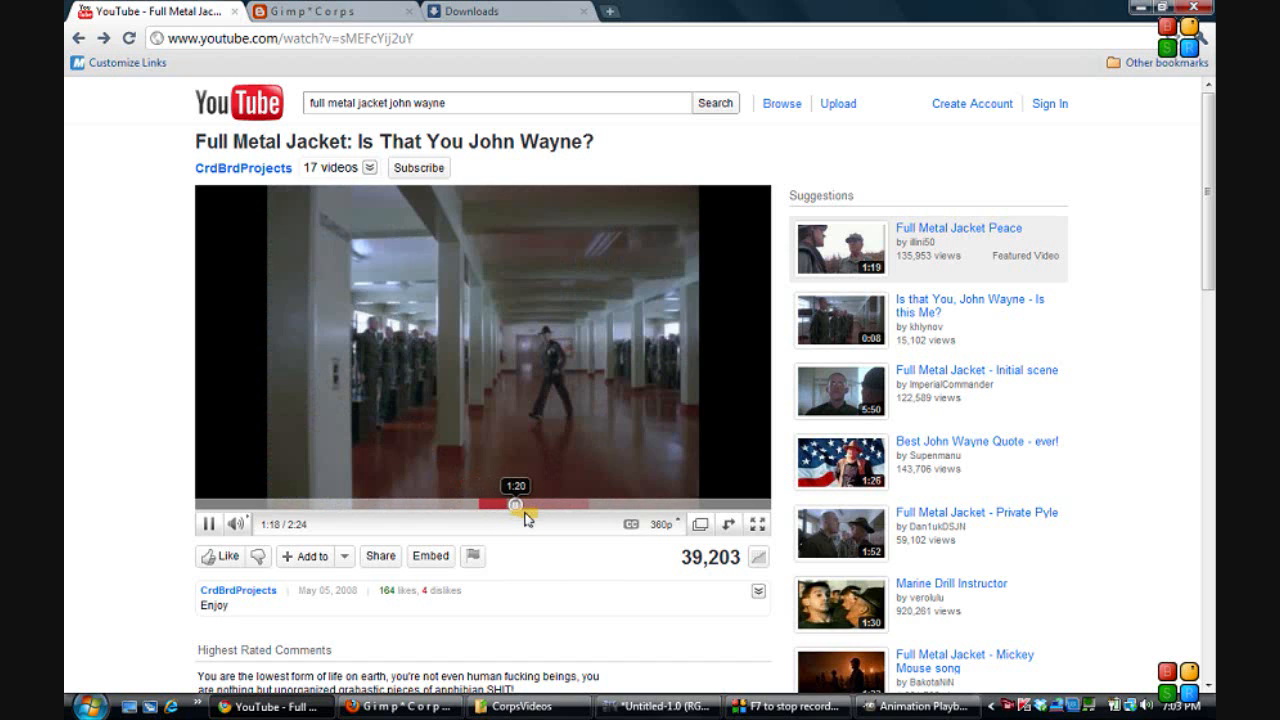
click(524, 511)
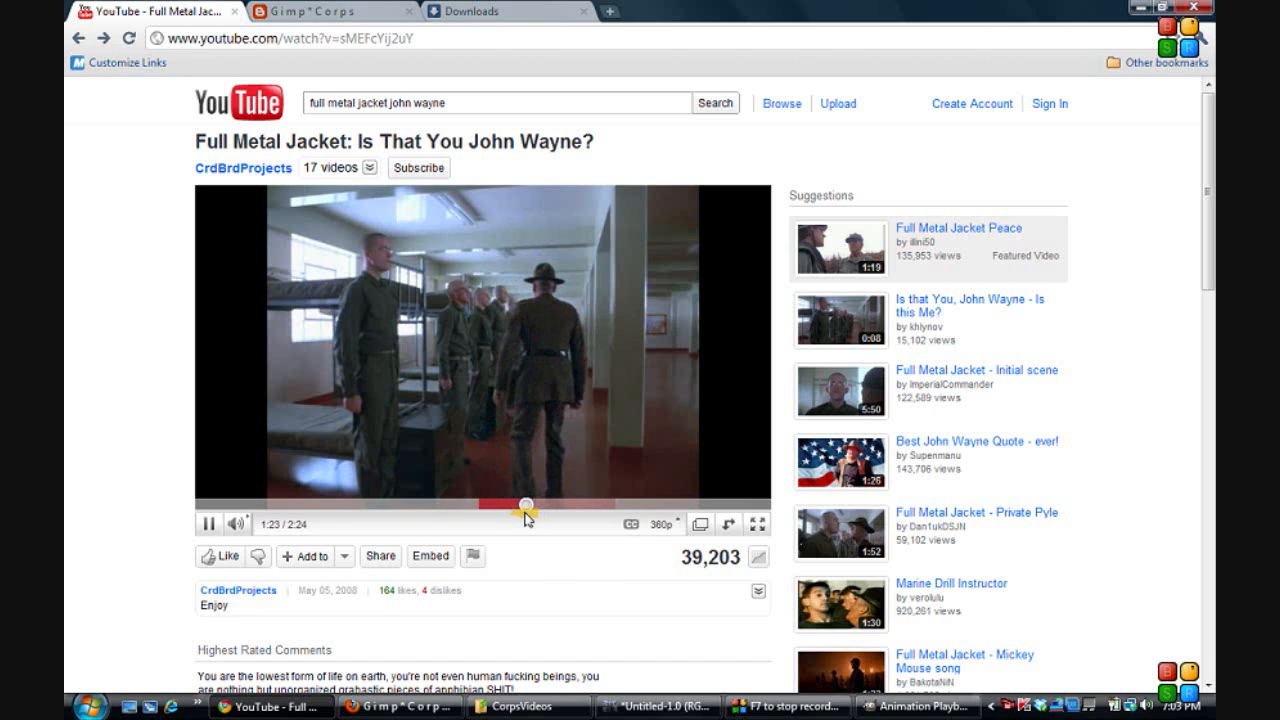
click(571, 511)
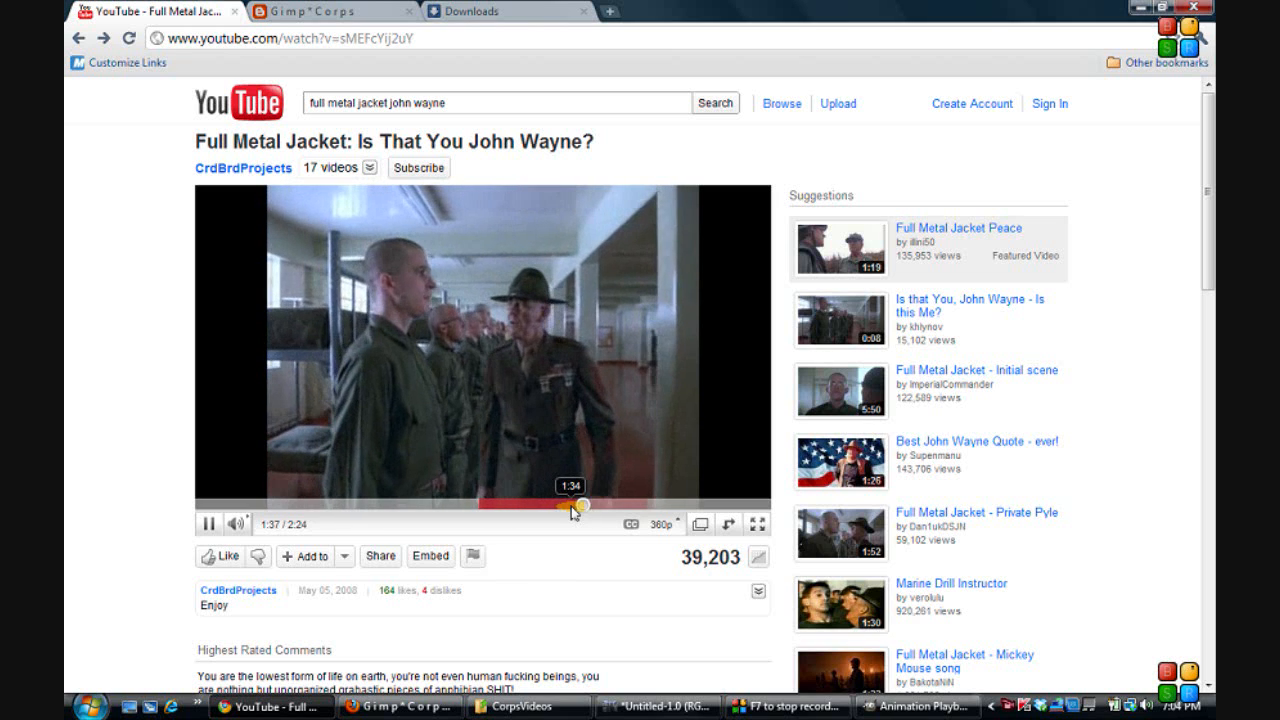
click(205, 525)
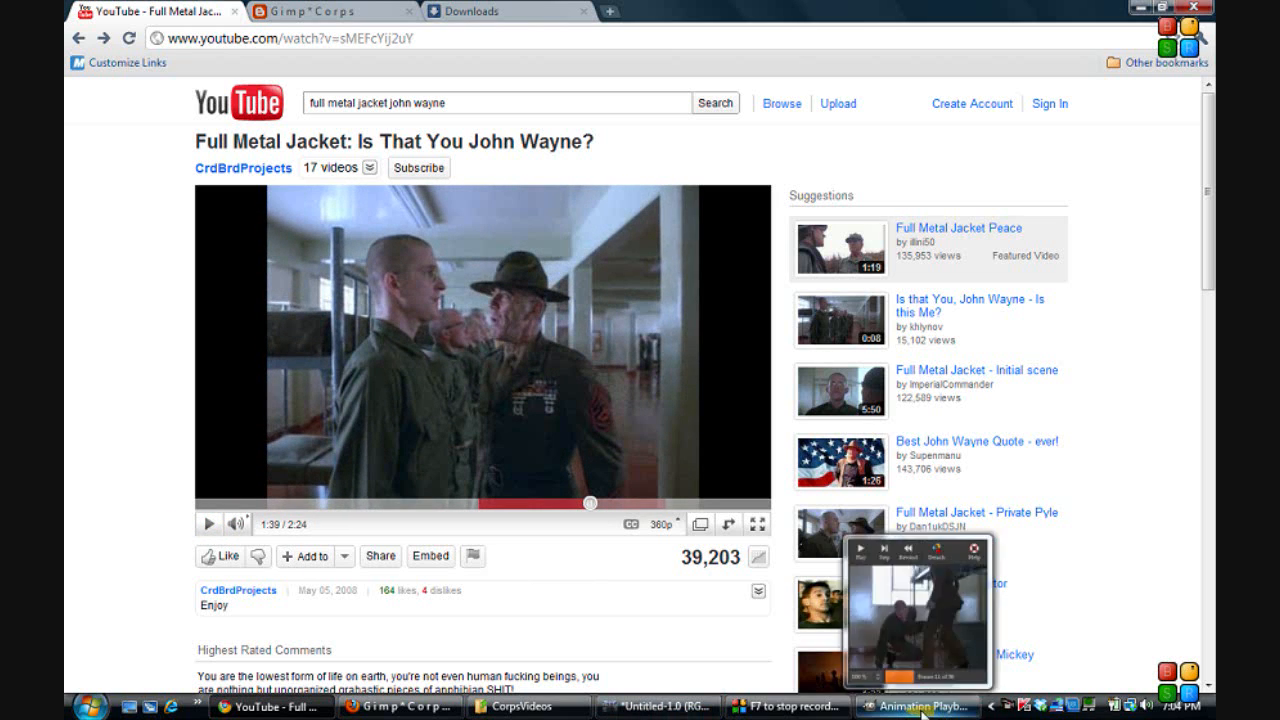
Return to GIMP's open animation preview, replay the frames to check their order, and stop the playback.
click(660, 706)
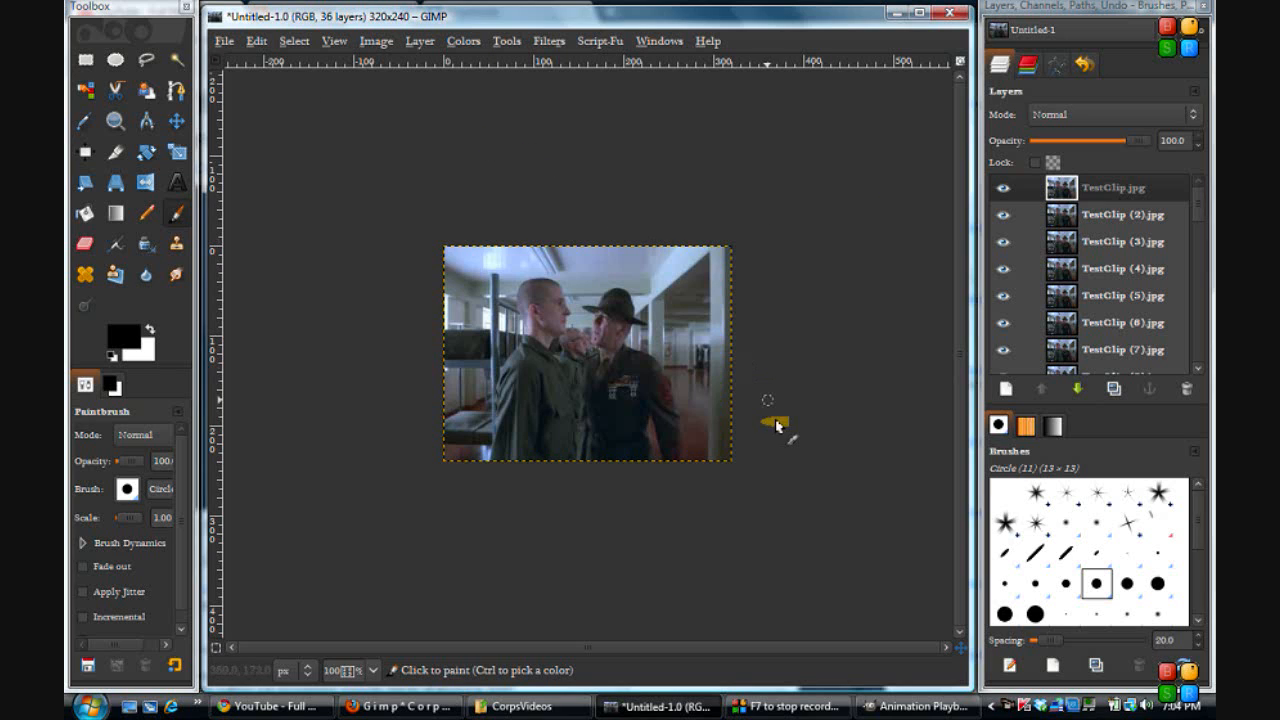
click(908, 710)
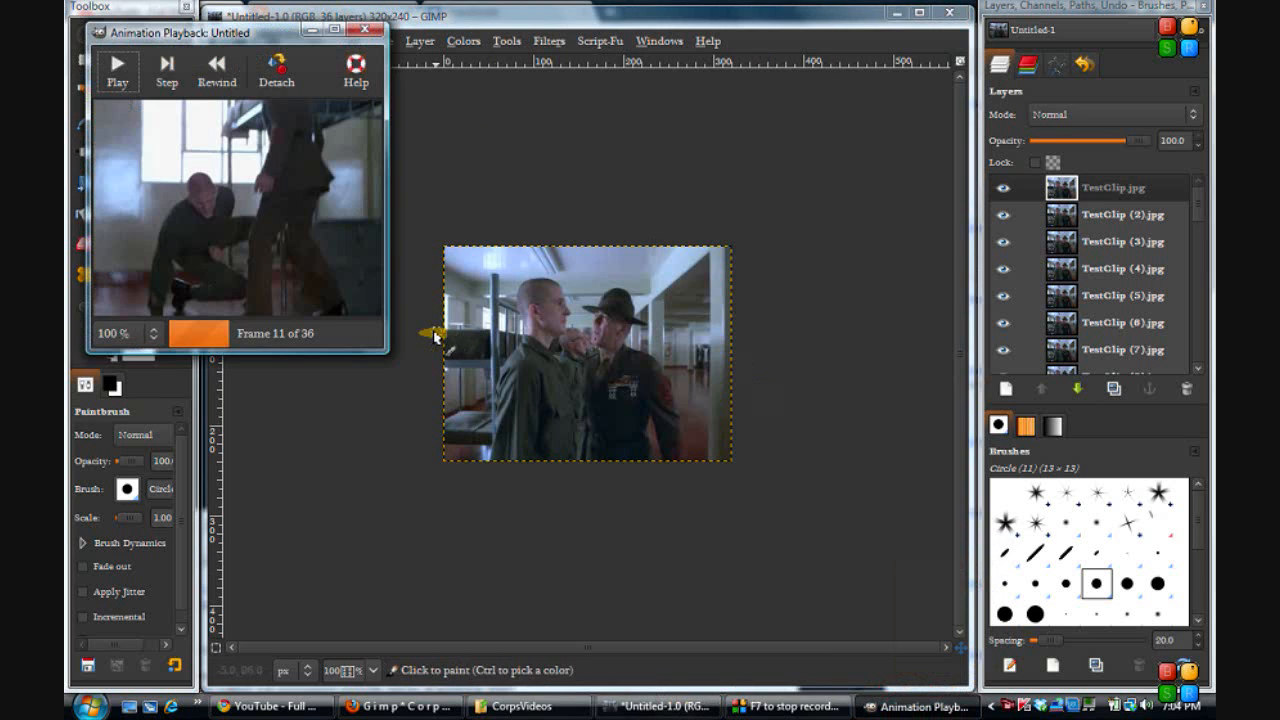
click(105, 70)
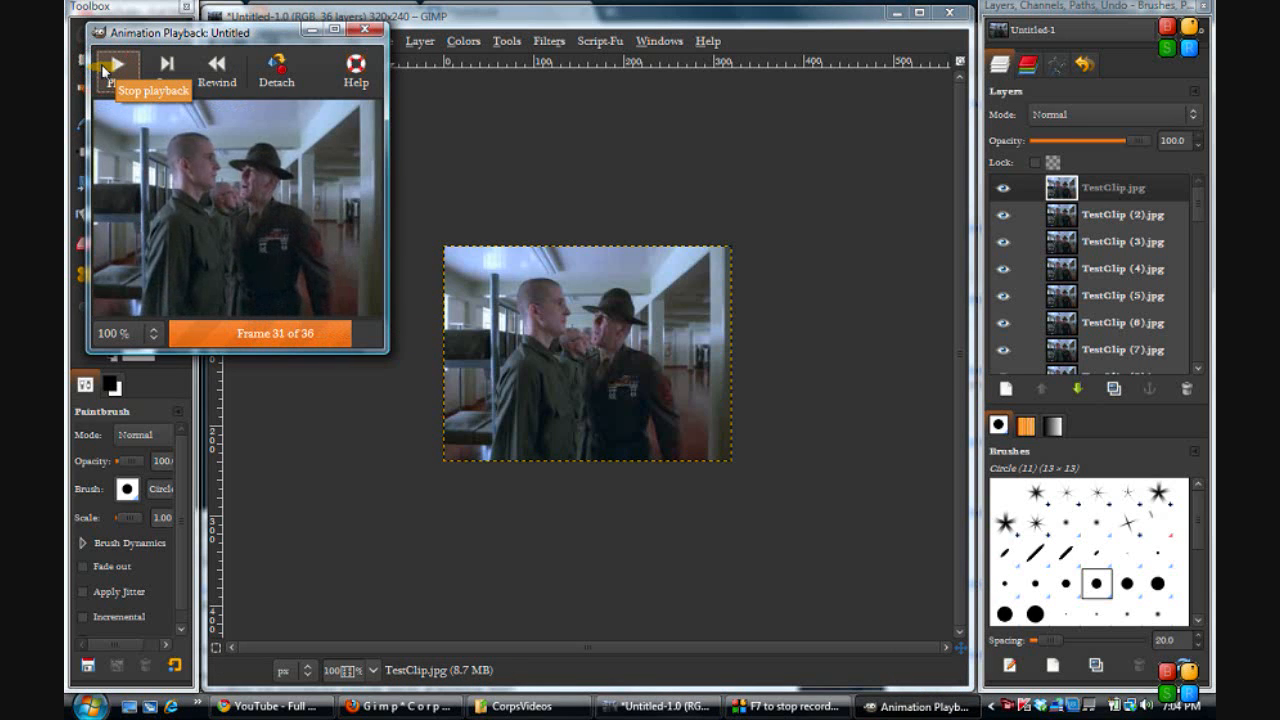
click(104, 69)
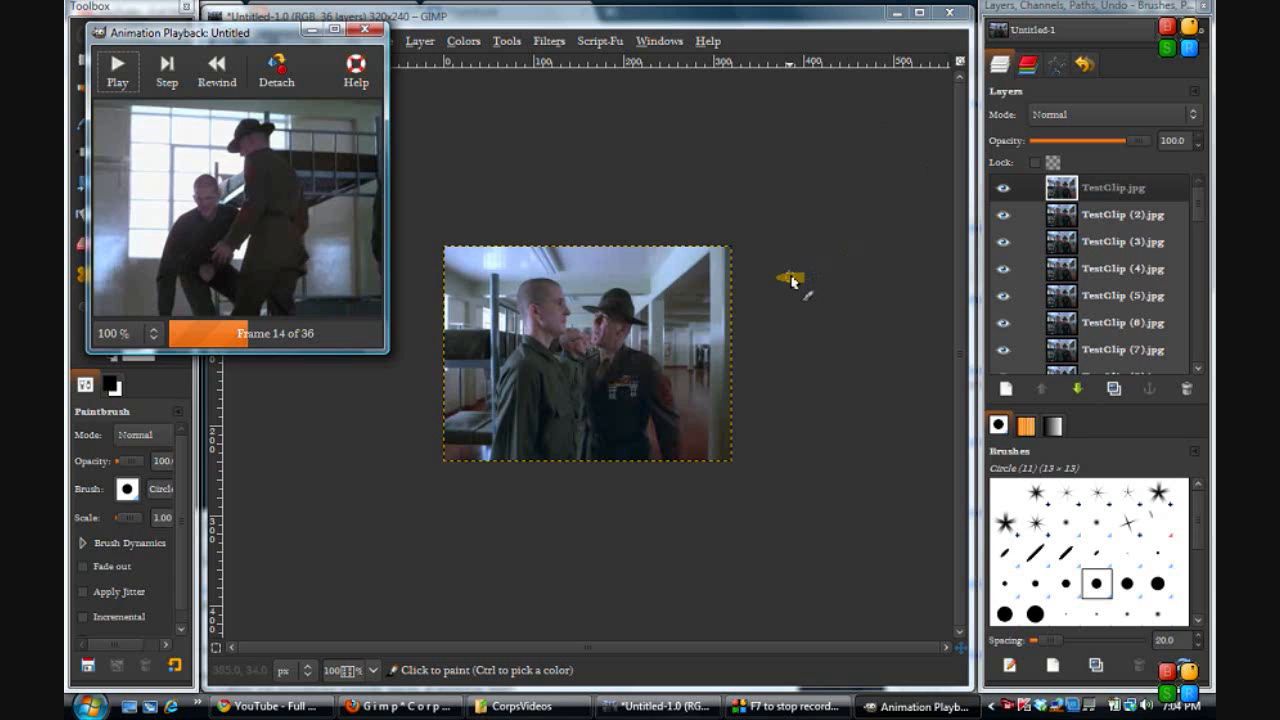
Reverse the order of all TestClip layers in the image.
click(416, 42)
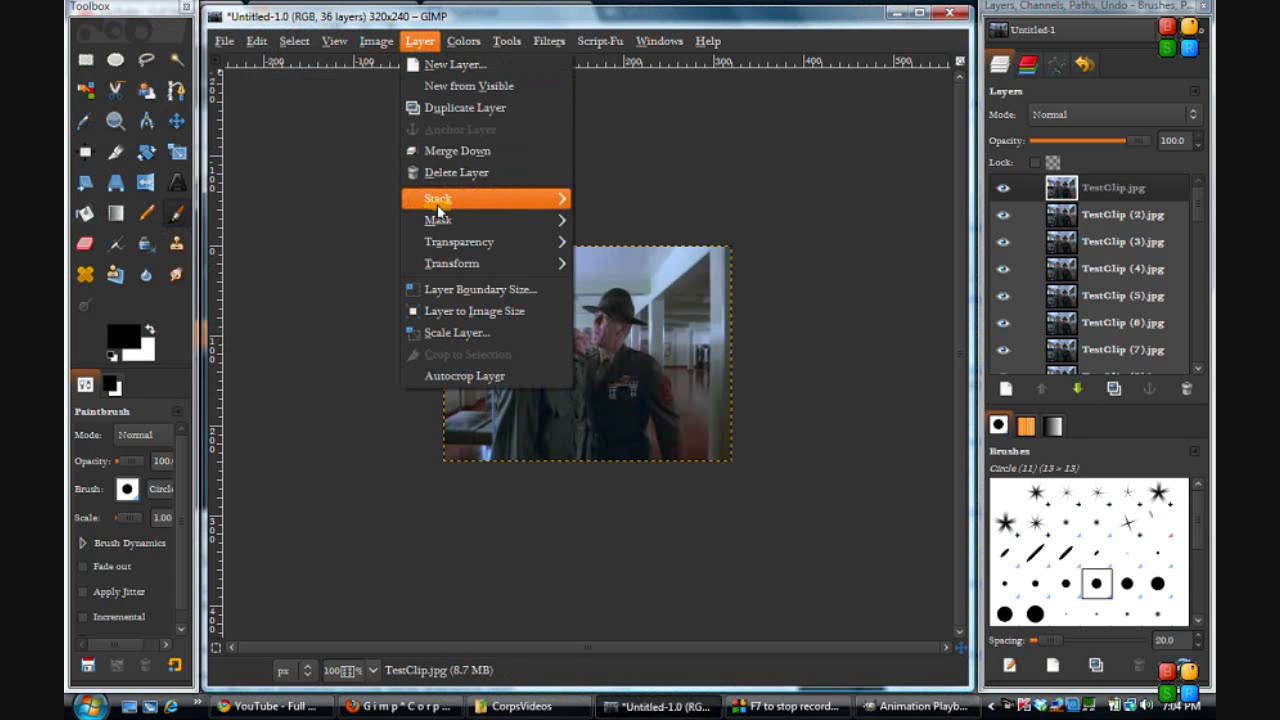
mouse_move(438, 209)
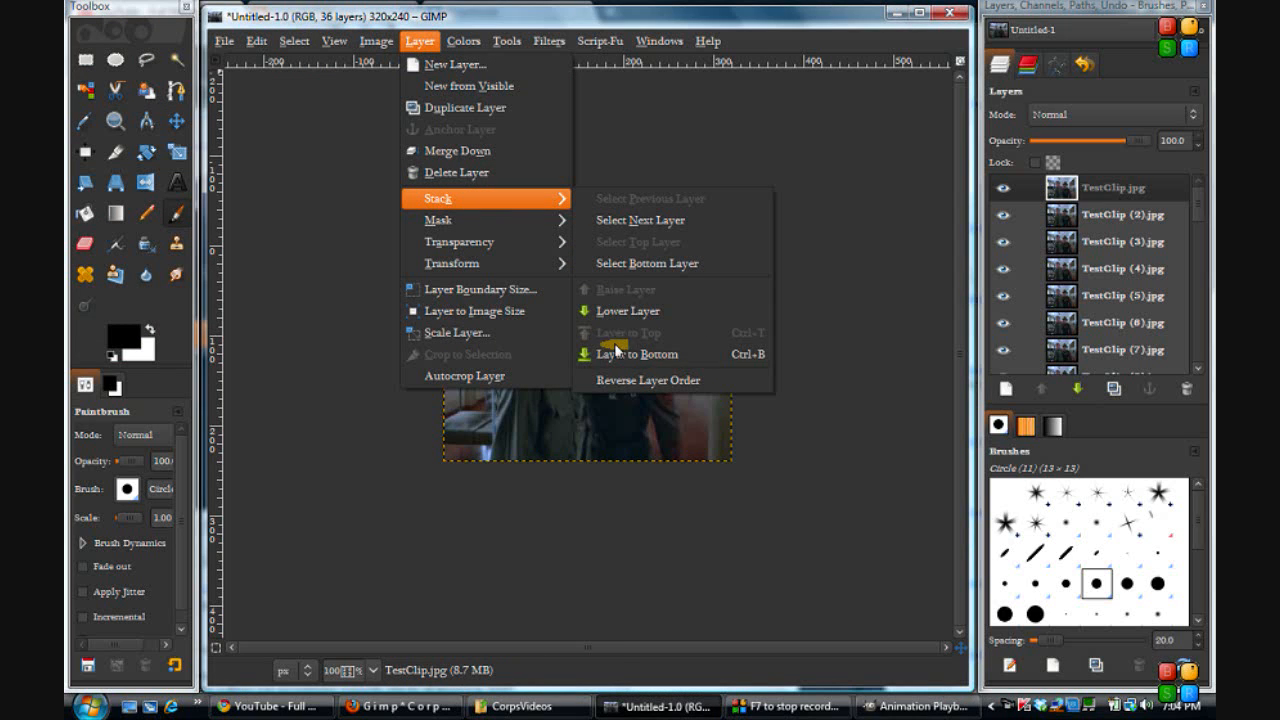
click(620, 380)
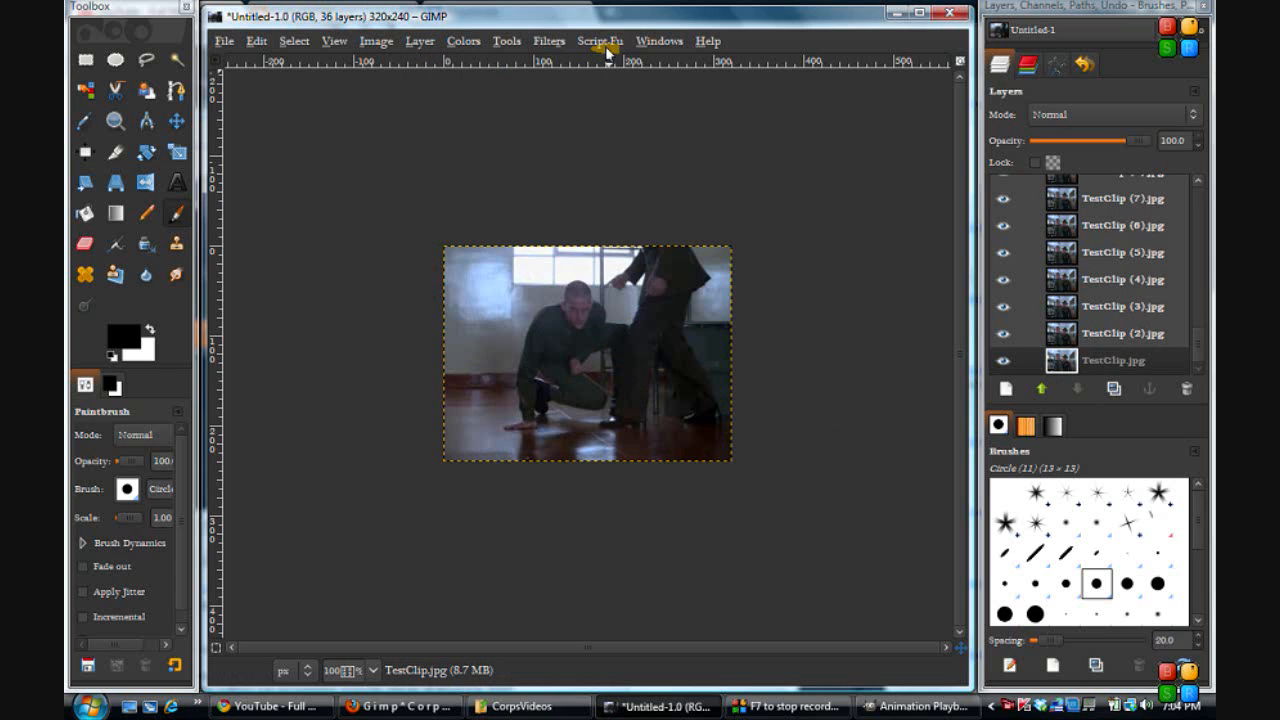
Open a new animation playback preview, play the reversed frames and stop the playback.
click(547, 42)
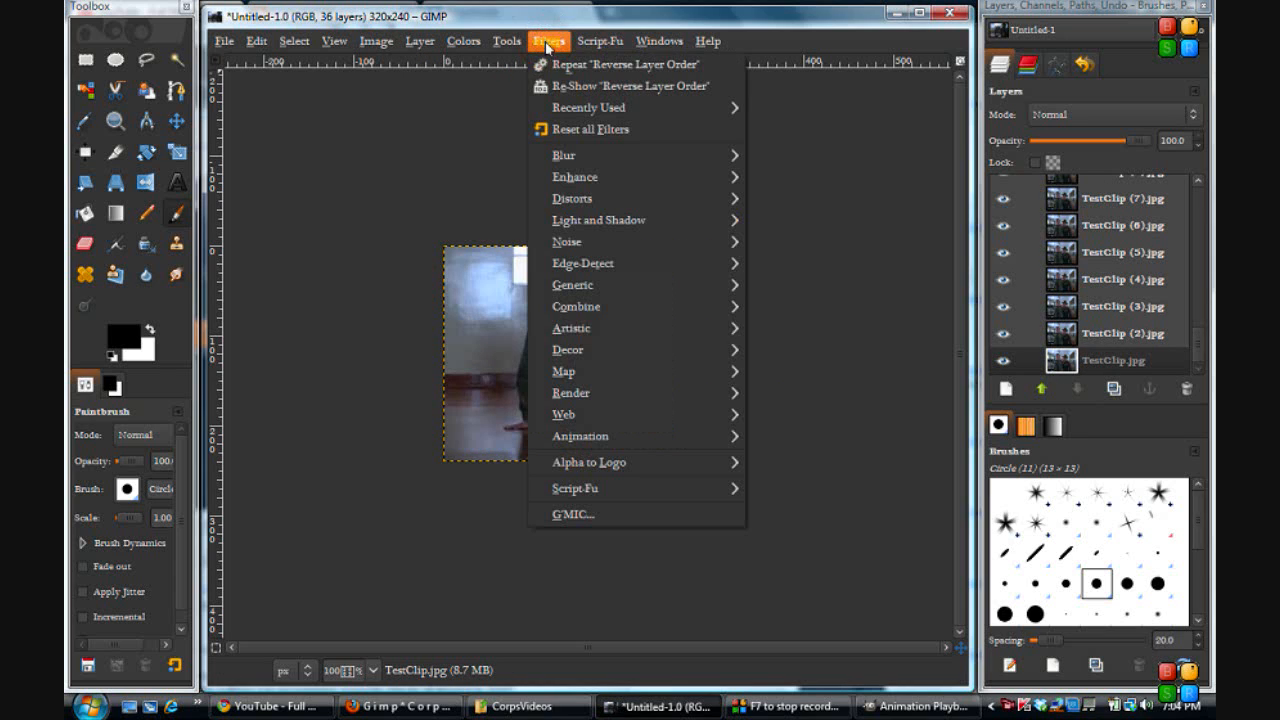
mouse_move(557, 448)
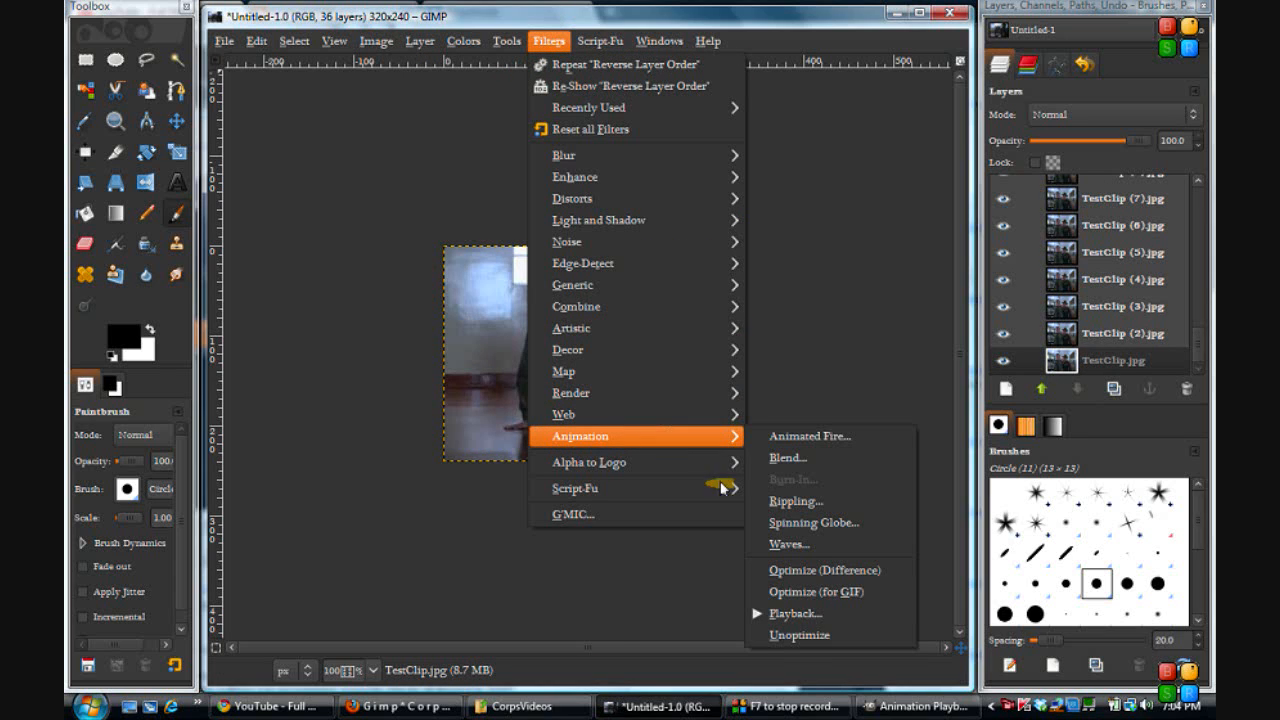
click(765, 615)
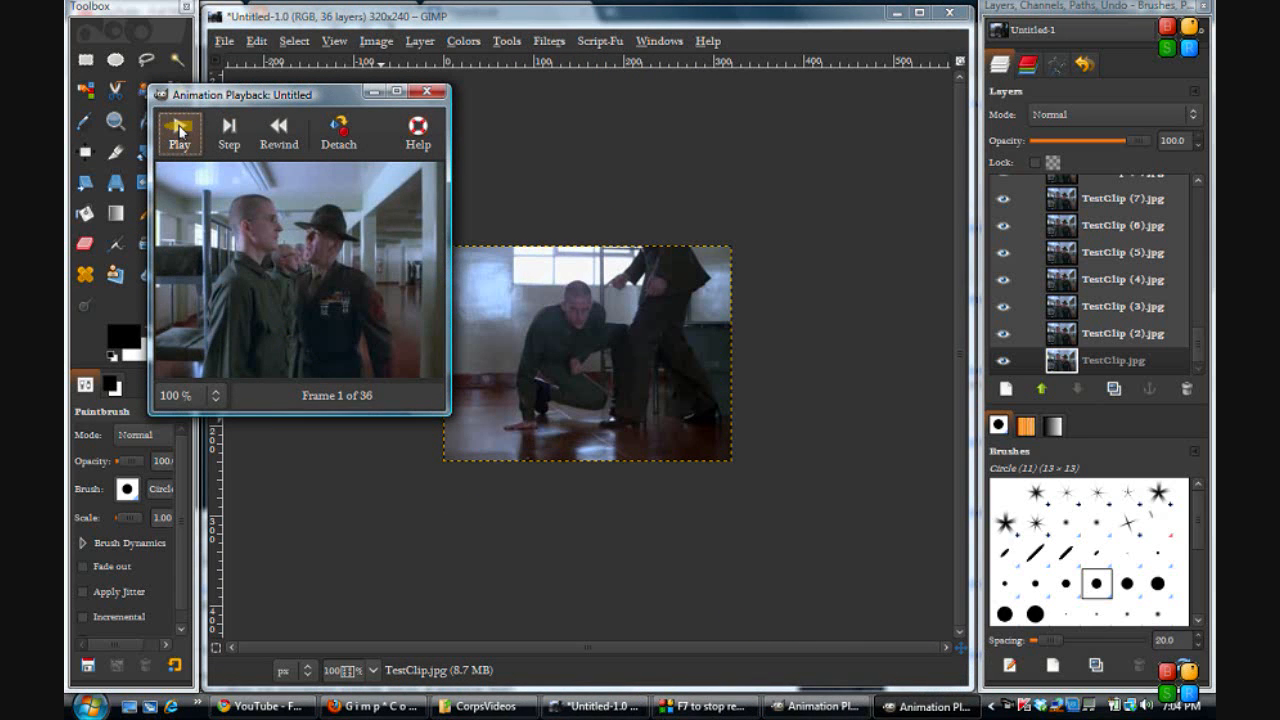
click(180, 130)
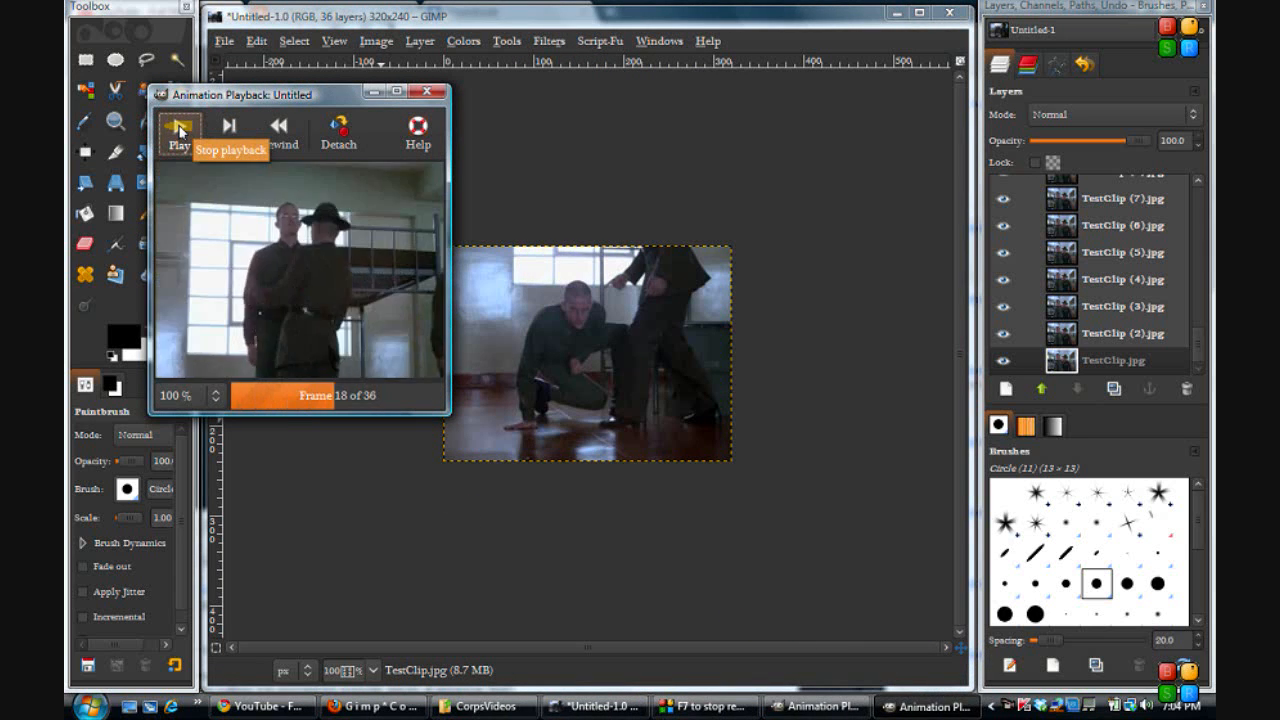
click(181, 130)
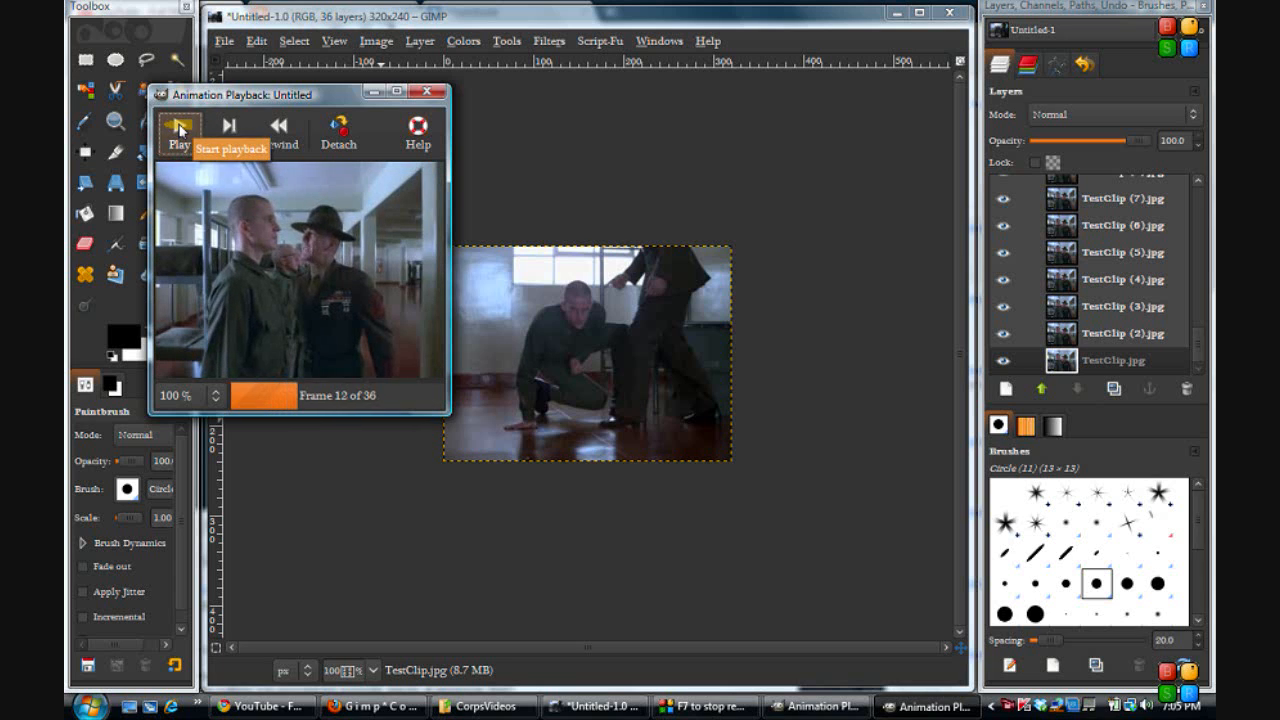
Close both animation playback windows.
click(427, 91)
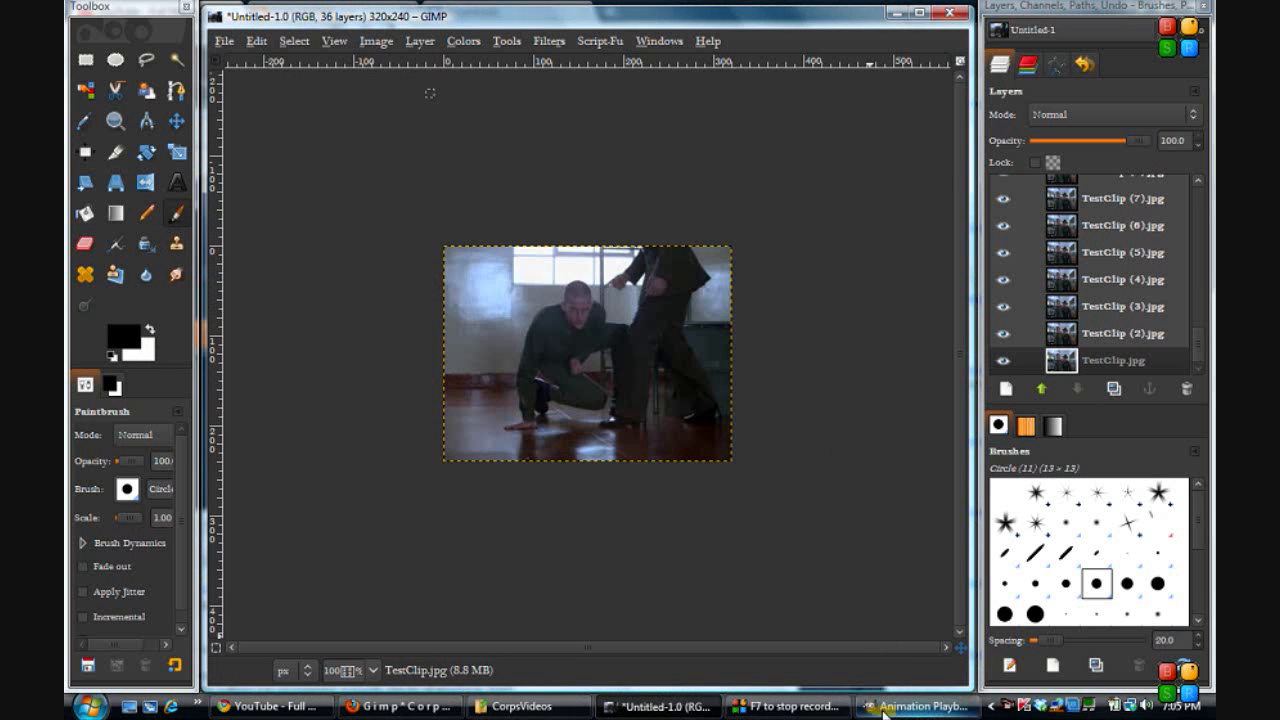
click(882, 710)
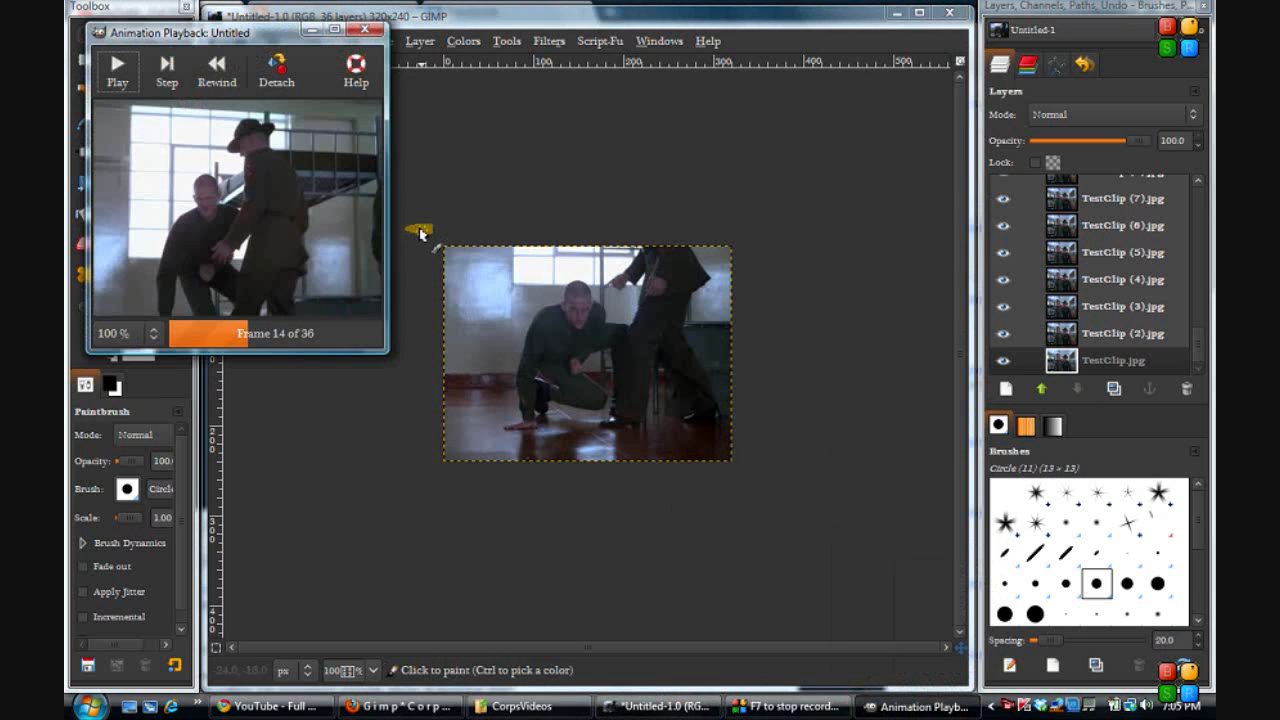
click(366, 33)
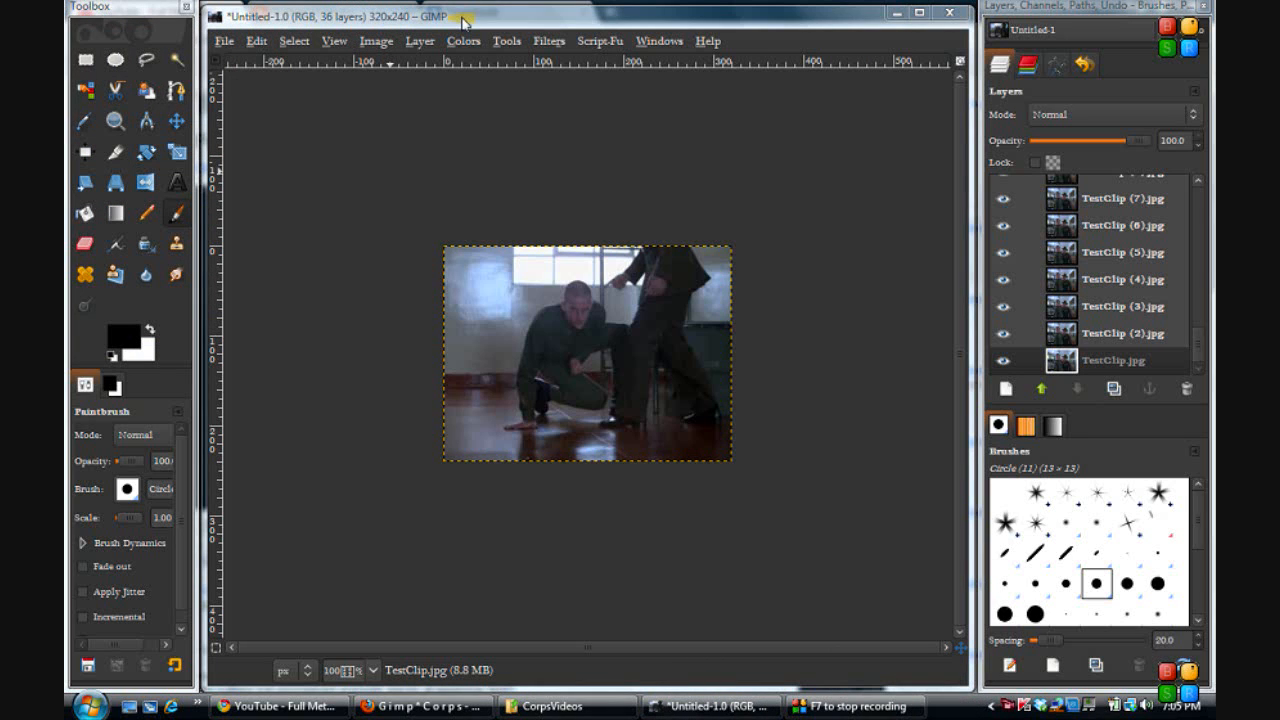
Save the image under the name TestClip01.gif in the CorpsVideos folder inside AaGimpCorps.
click(221, 41)
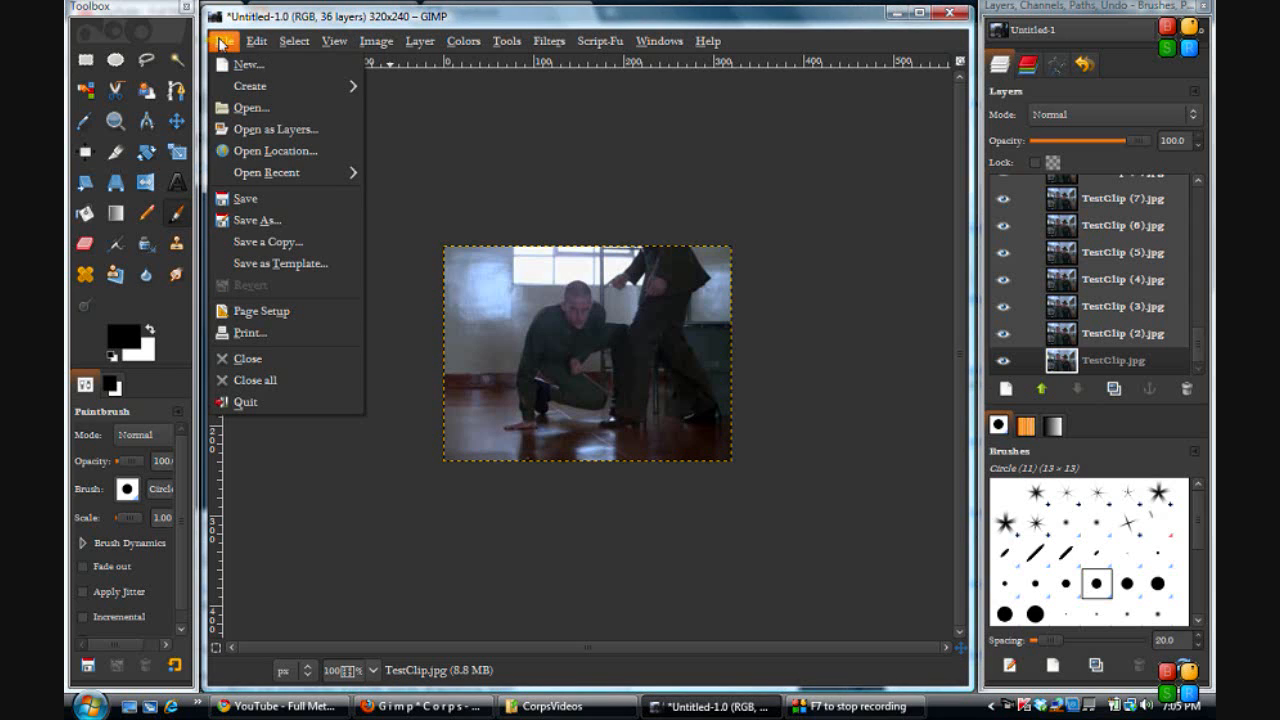
click(240, 224)
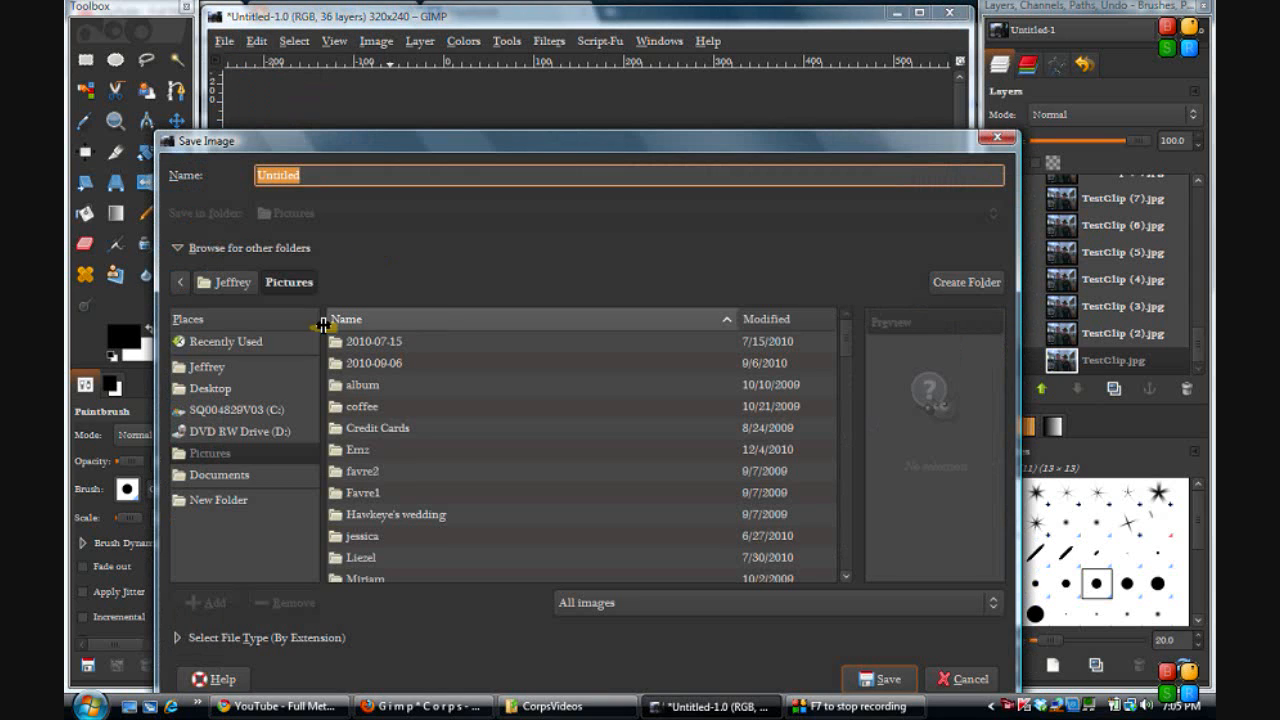
click(207, 367)
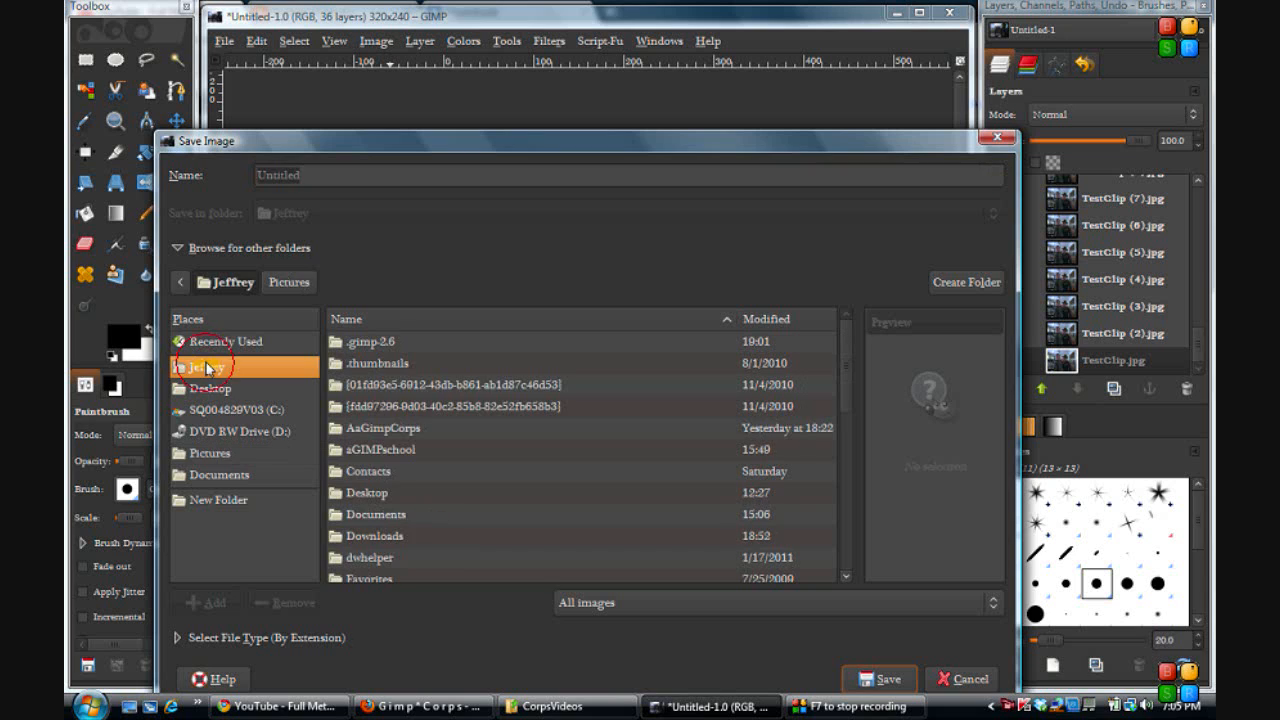
click(410, 435)
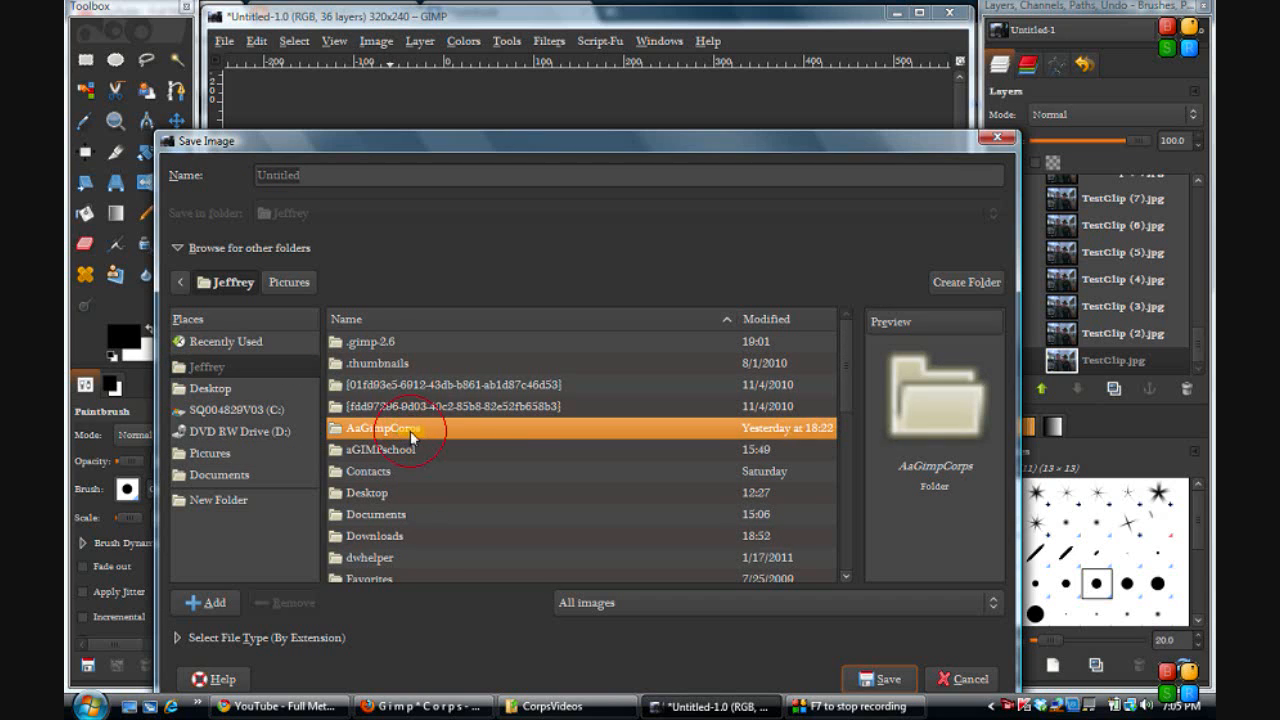
double_click(411, 433)
double_click(383, 386)
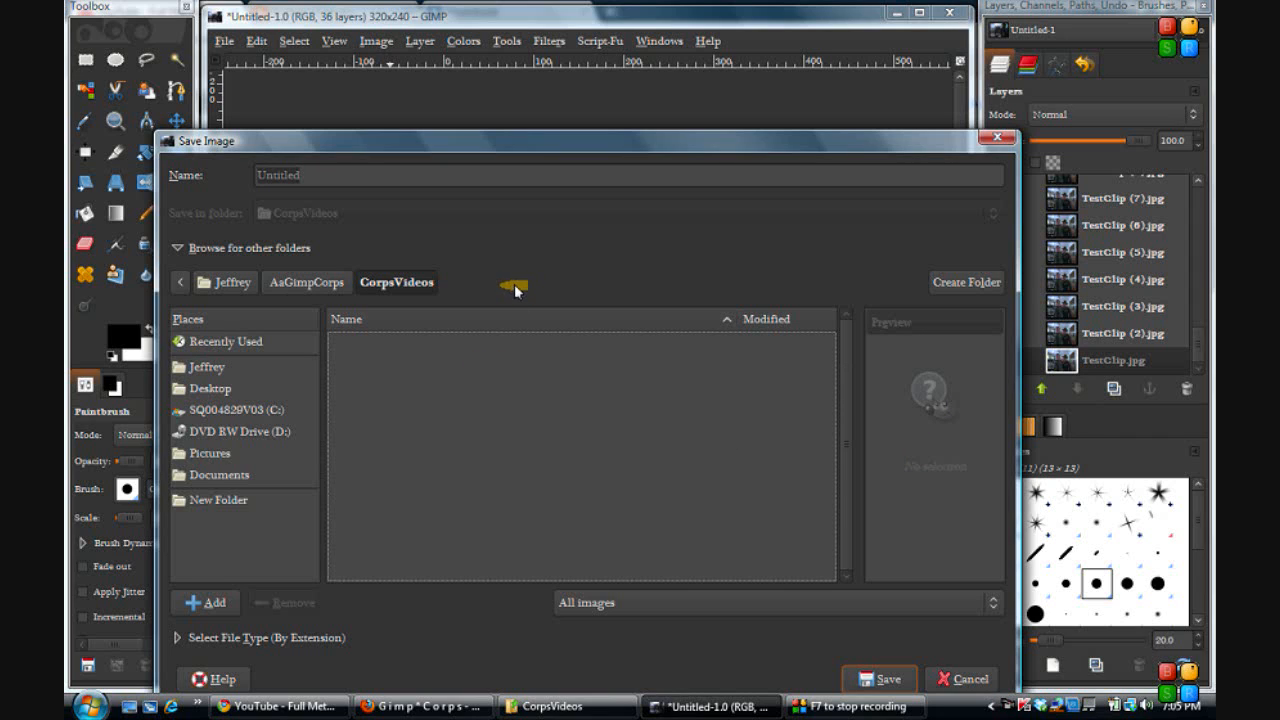
click(341, 175)
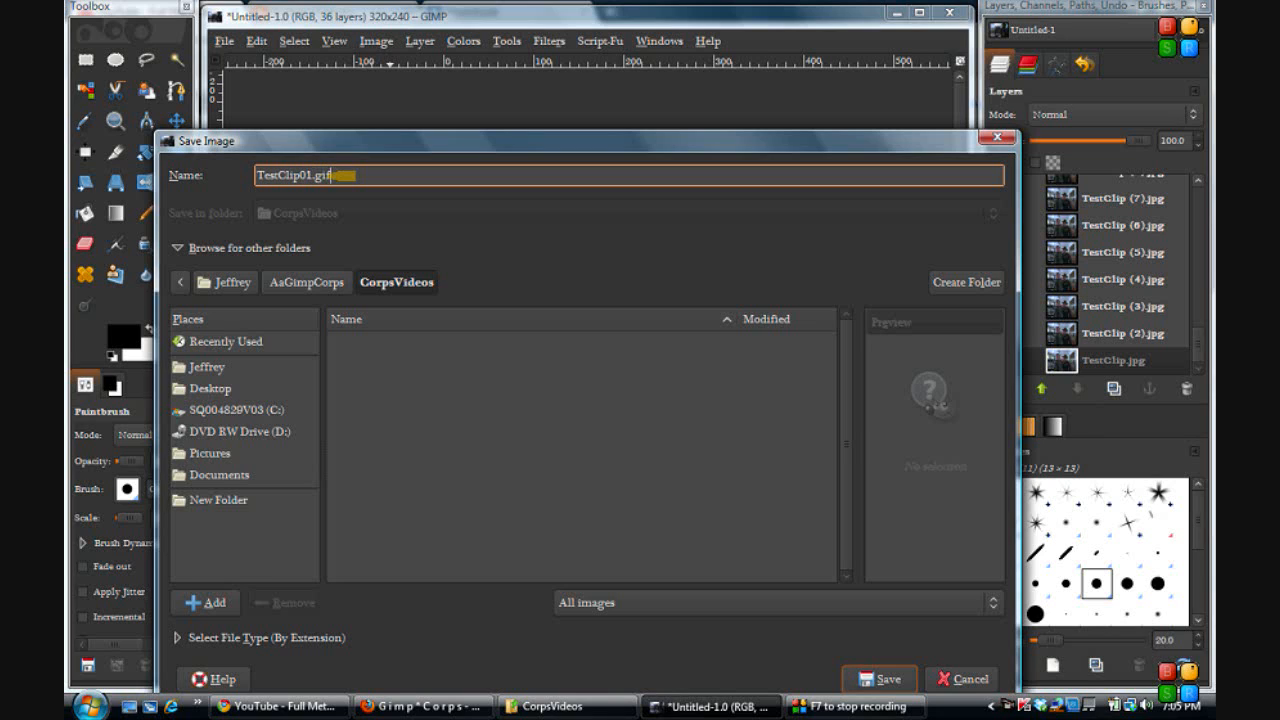
key(Return)
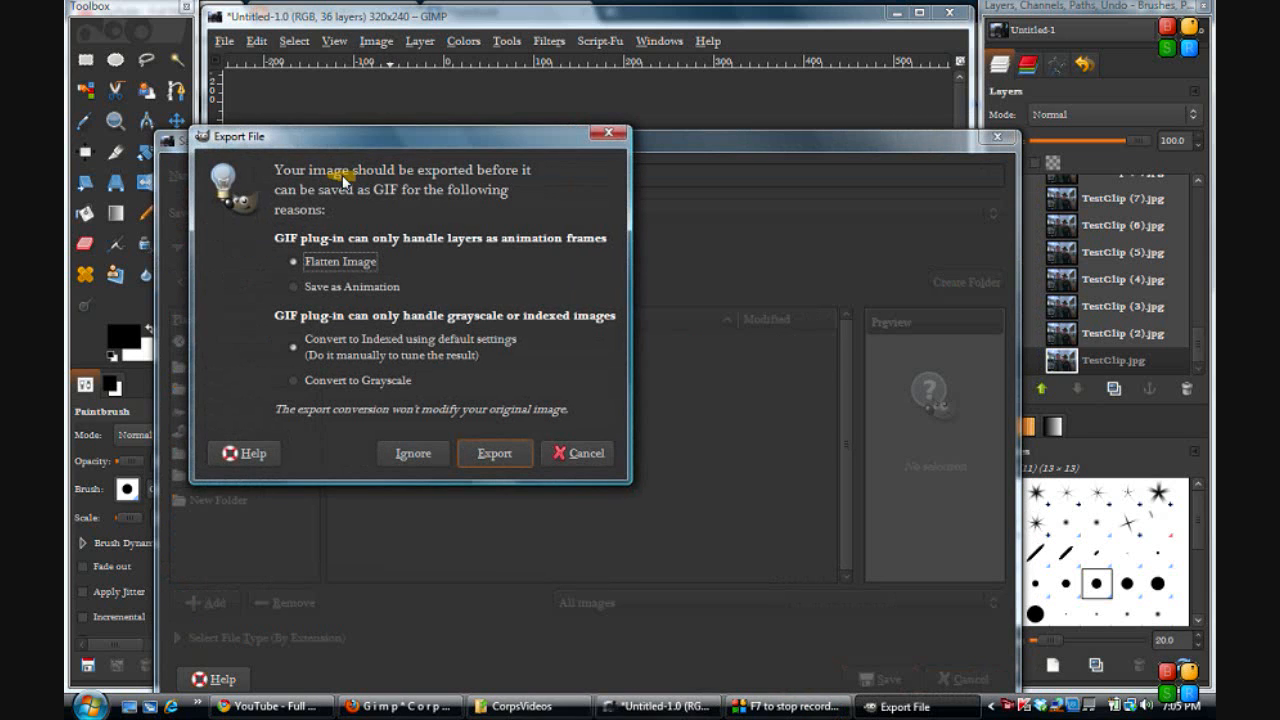
Export the GIF as an animation with indexed colours, looping forever with a 100 millisecond delay between frames.
click(292, 288)
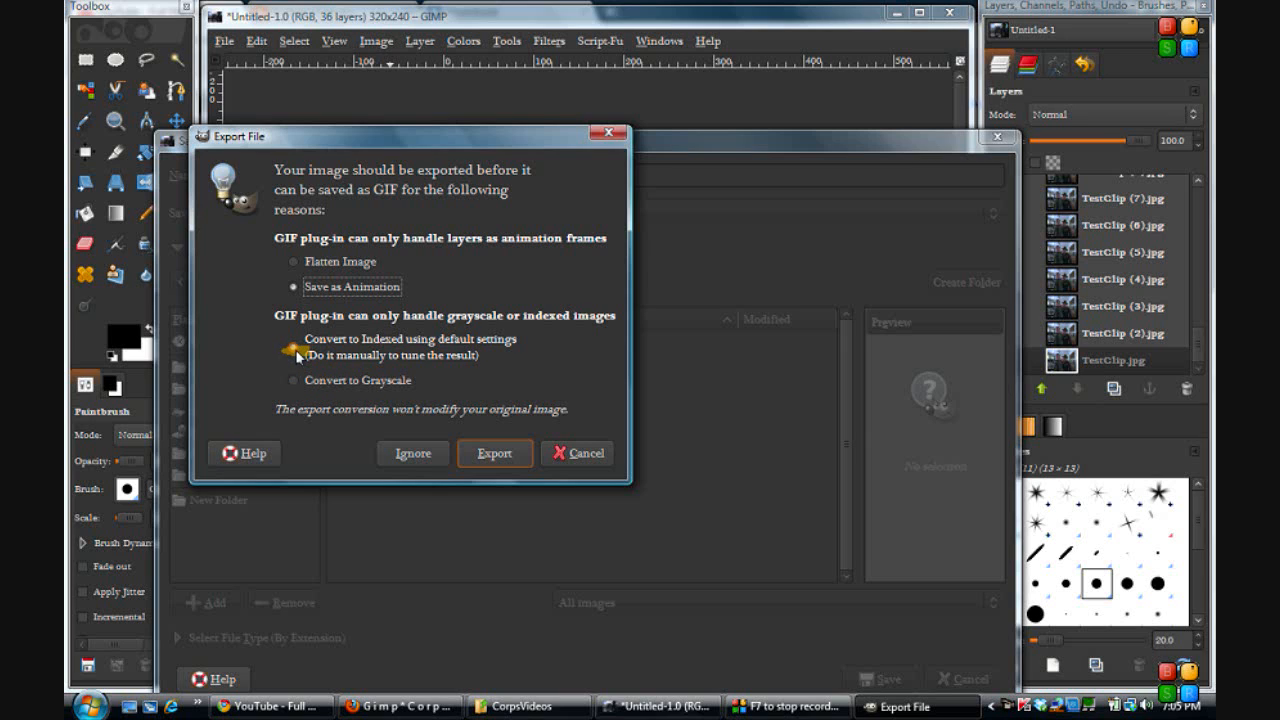
click(489, 455)
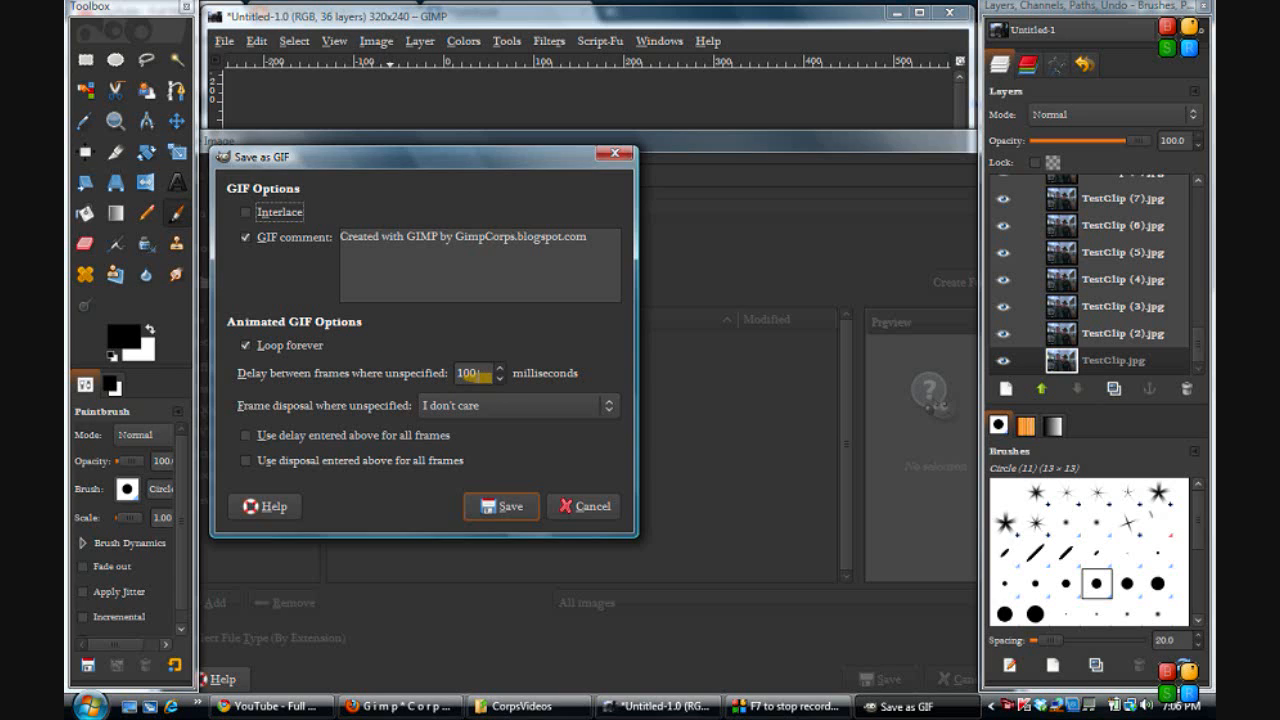
click(491, 508)
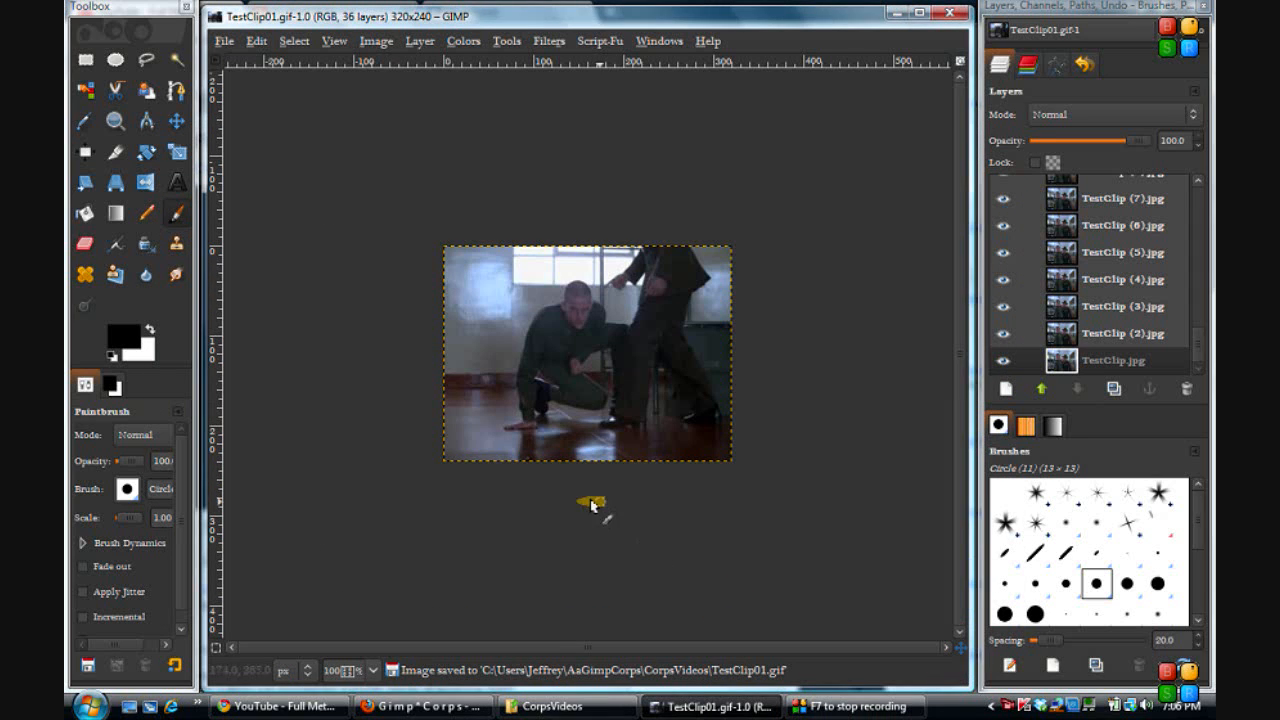
Save the image under the new name TestClip02.gif in the CorpsVideos folder.
click(224, 41)
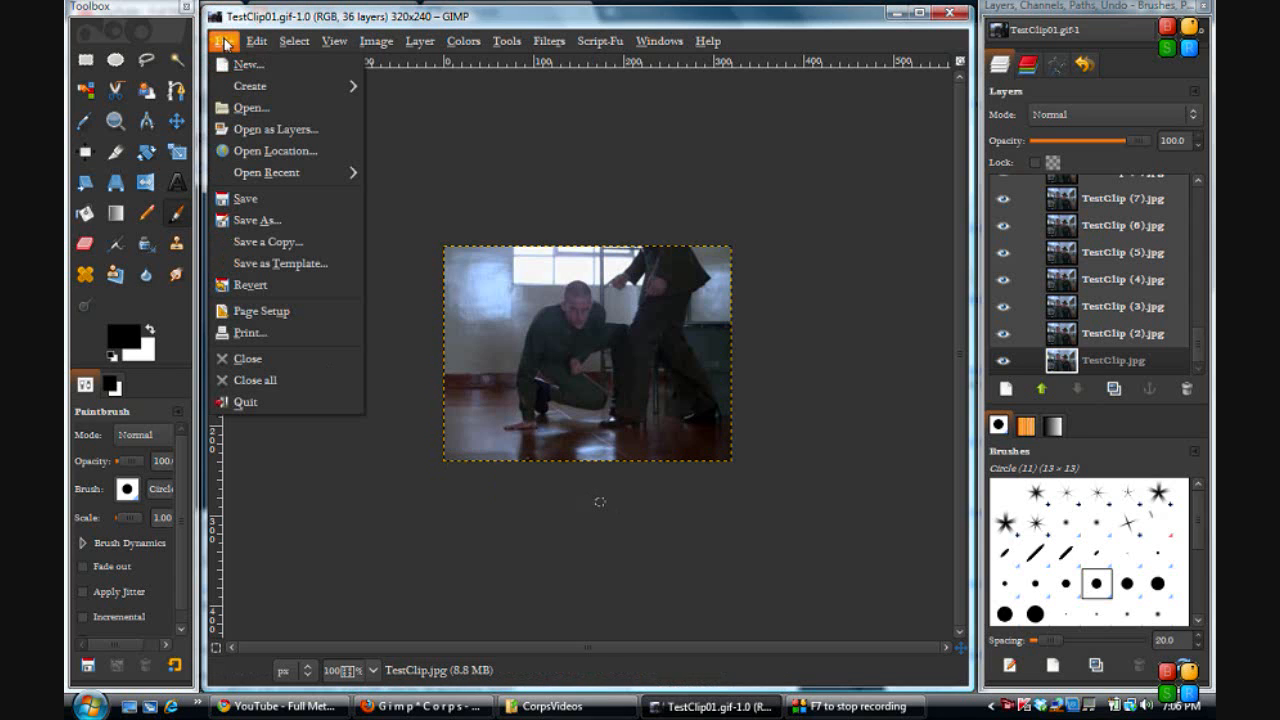
click(250, 220)
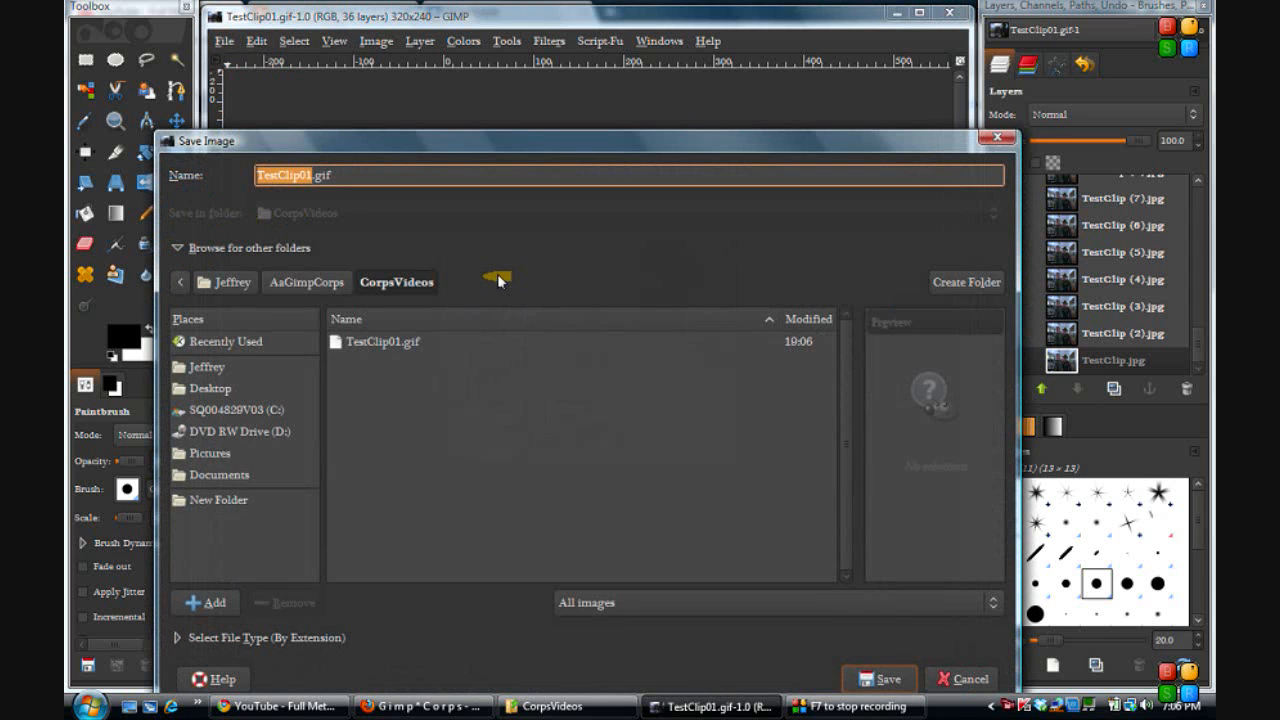
click(311, 176)
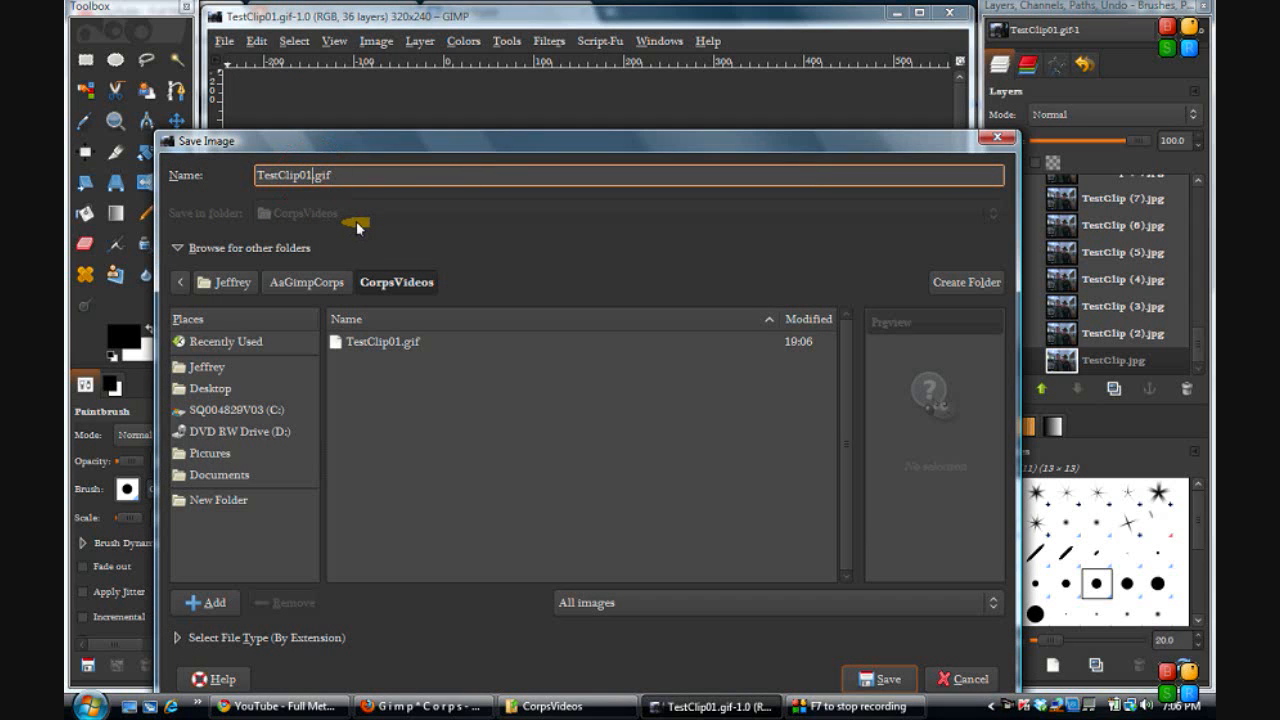
key(BackSpace)
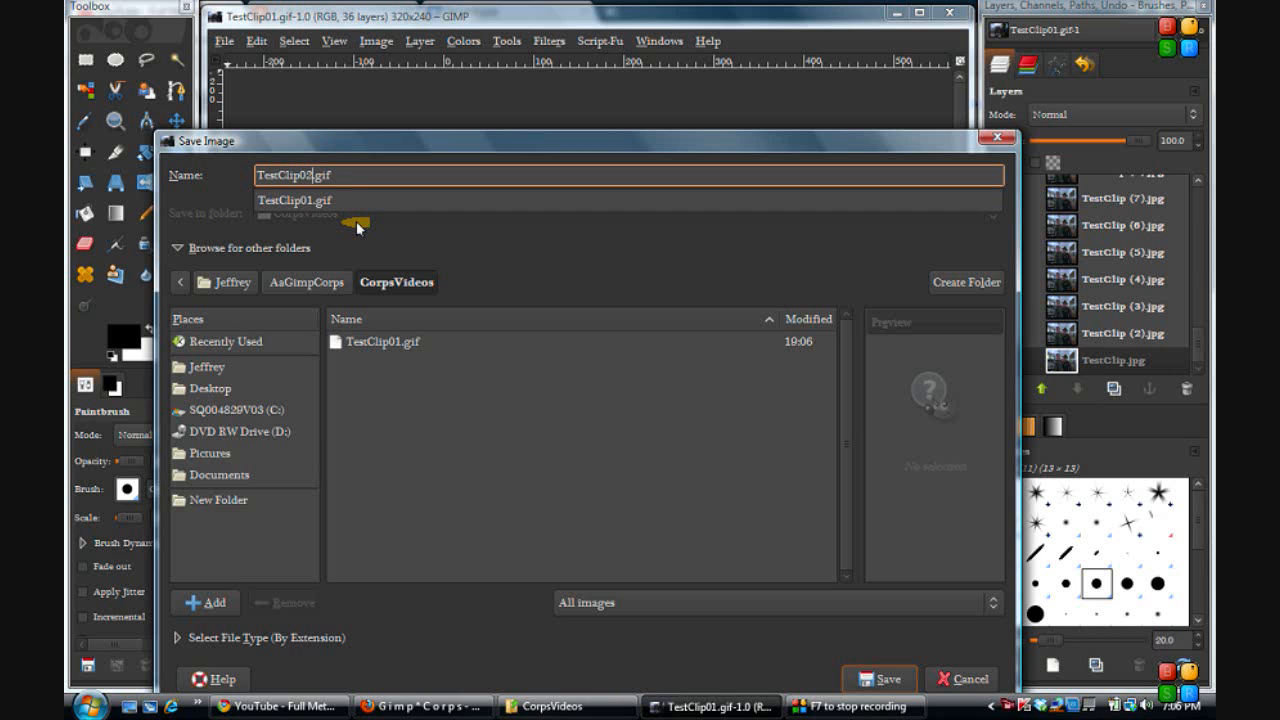
text(2)
key(Return)
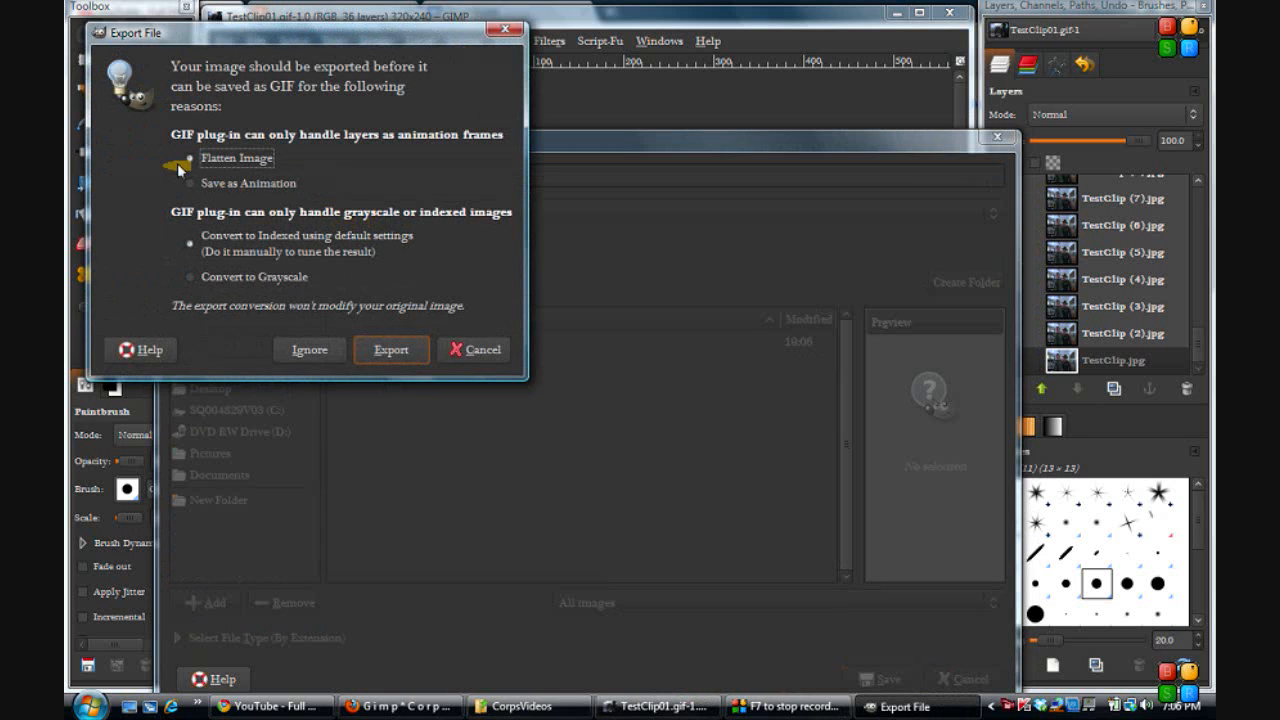
Export the GIF as an animation with indexed colours, looping forever with a 200 millisecond delay between frames.
click(191, 184)
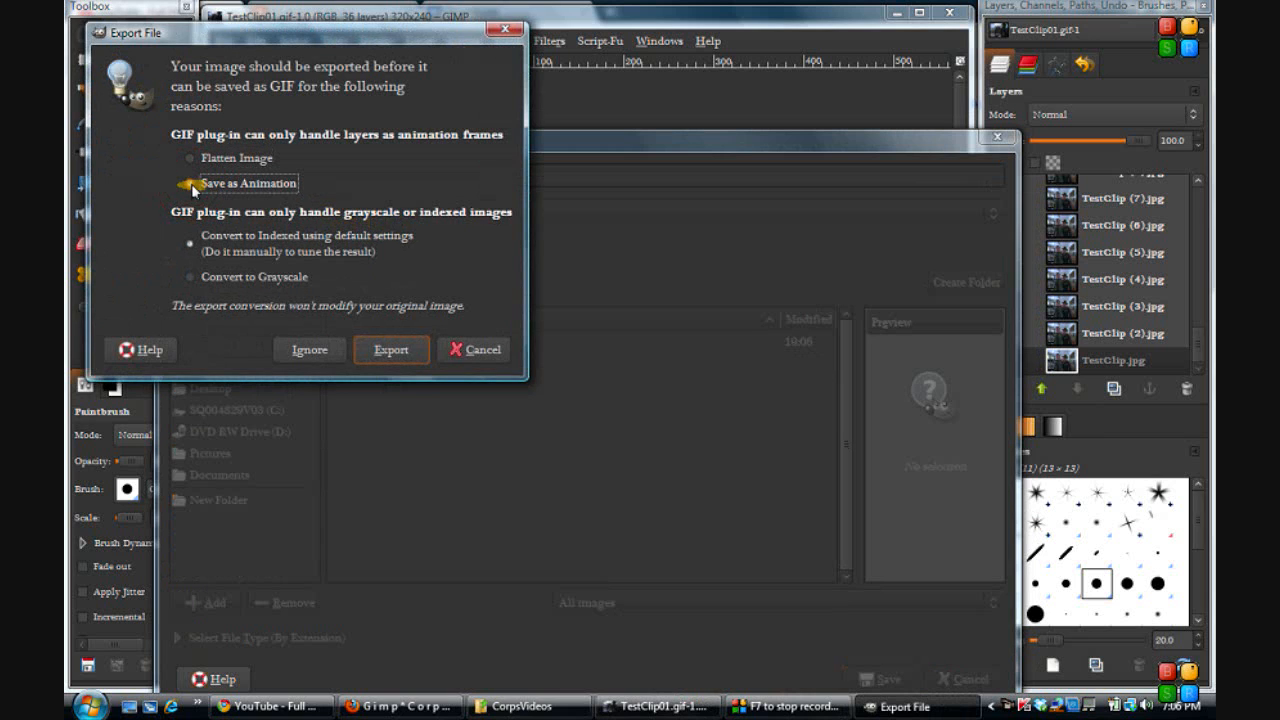
click(371, 352)
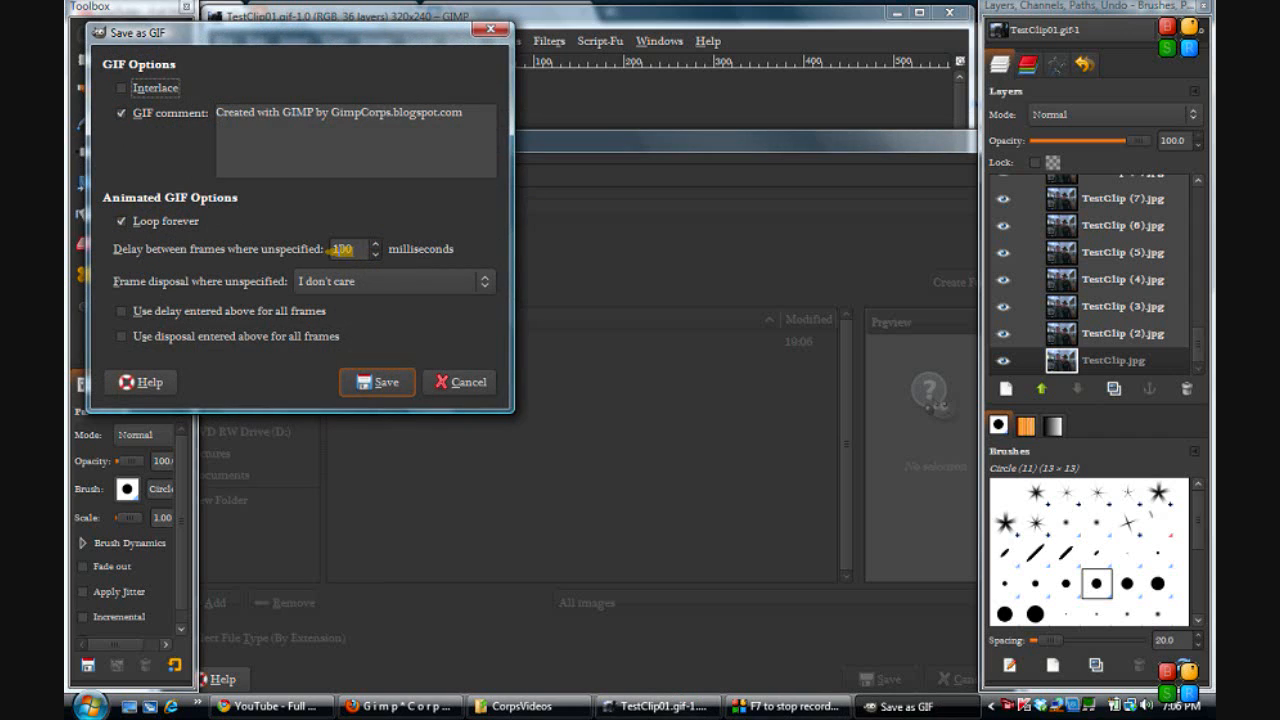
click(335, 250)
text(2)
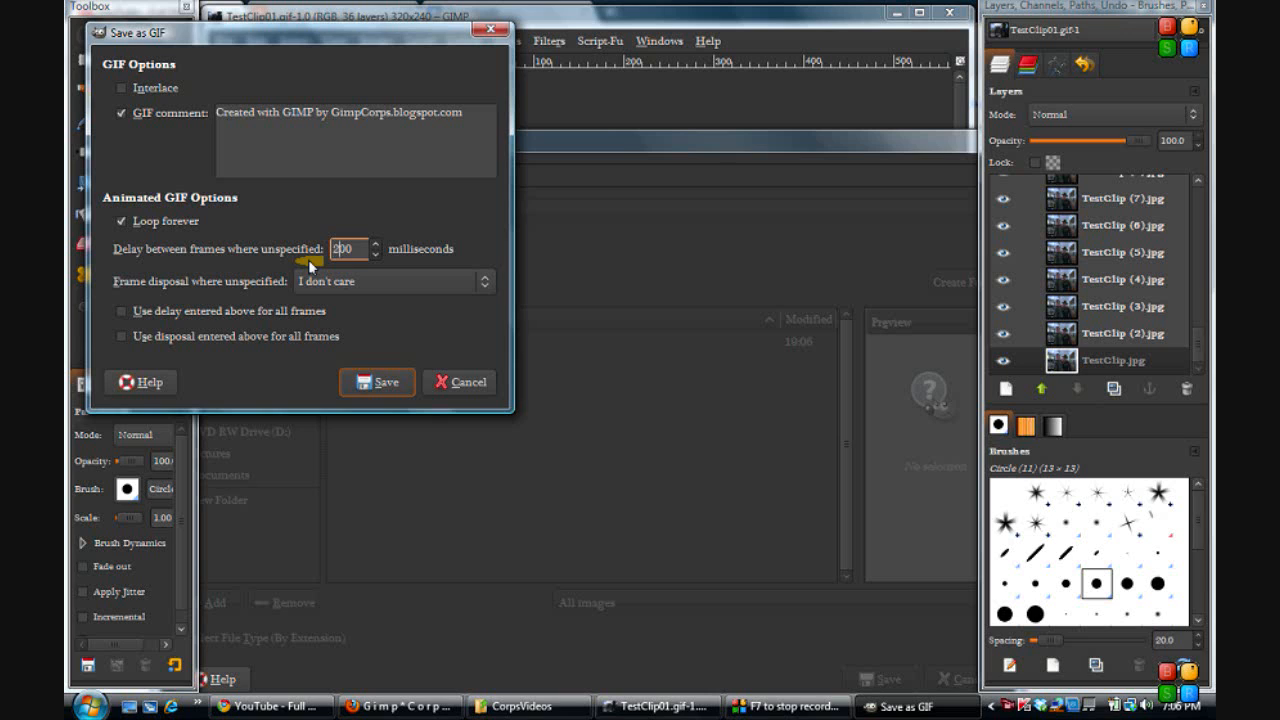
click(381, 385)
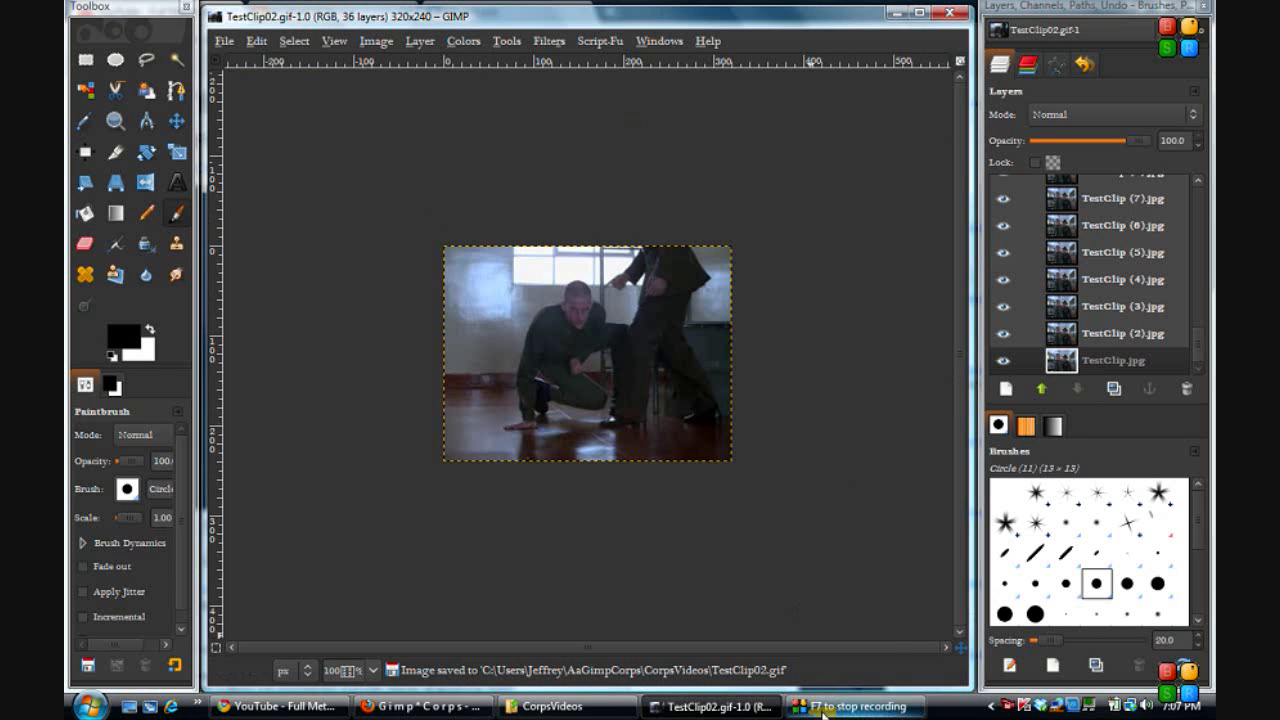
Switch to the CorpsVideos folder, open TestClip01 in the media player and play it with looping turned on.
mouse_move(822, 711)
mouse_move(726, 713)
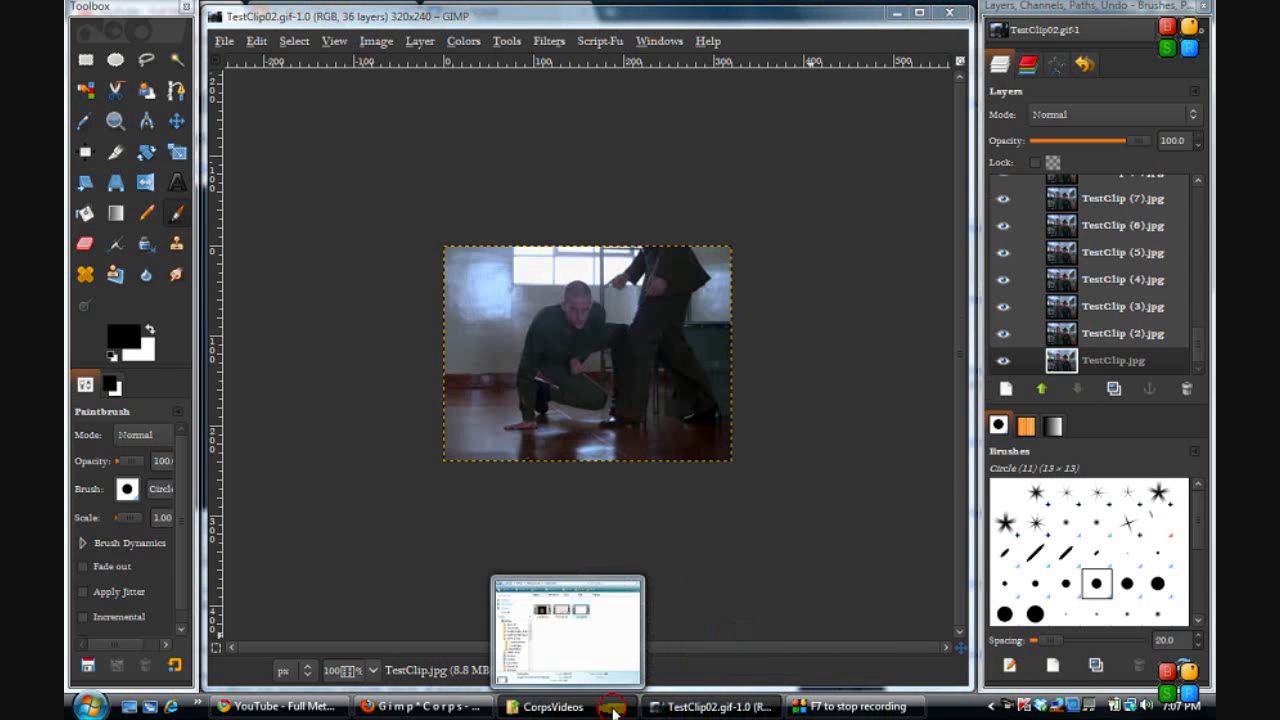
click(555, 706)
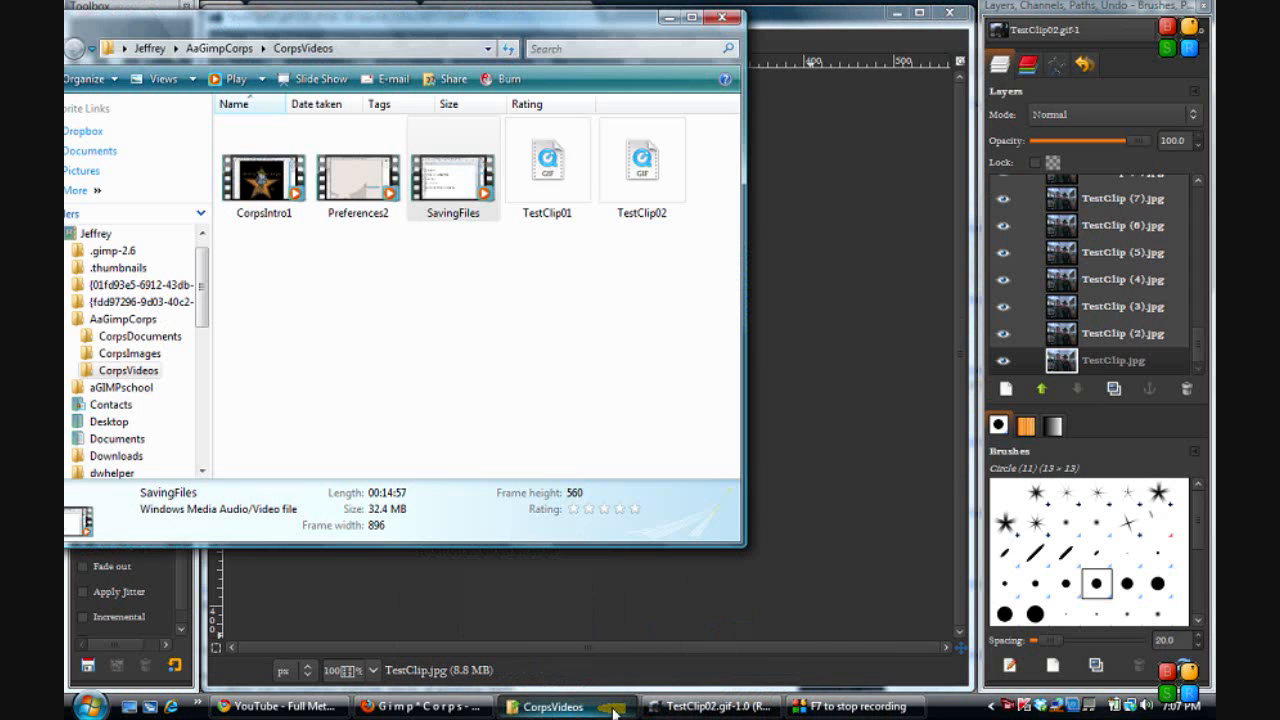
click(549, 185)
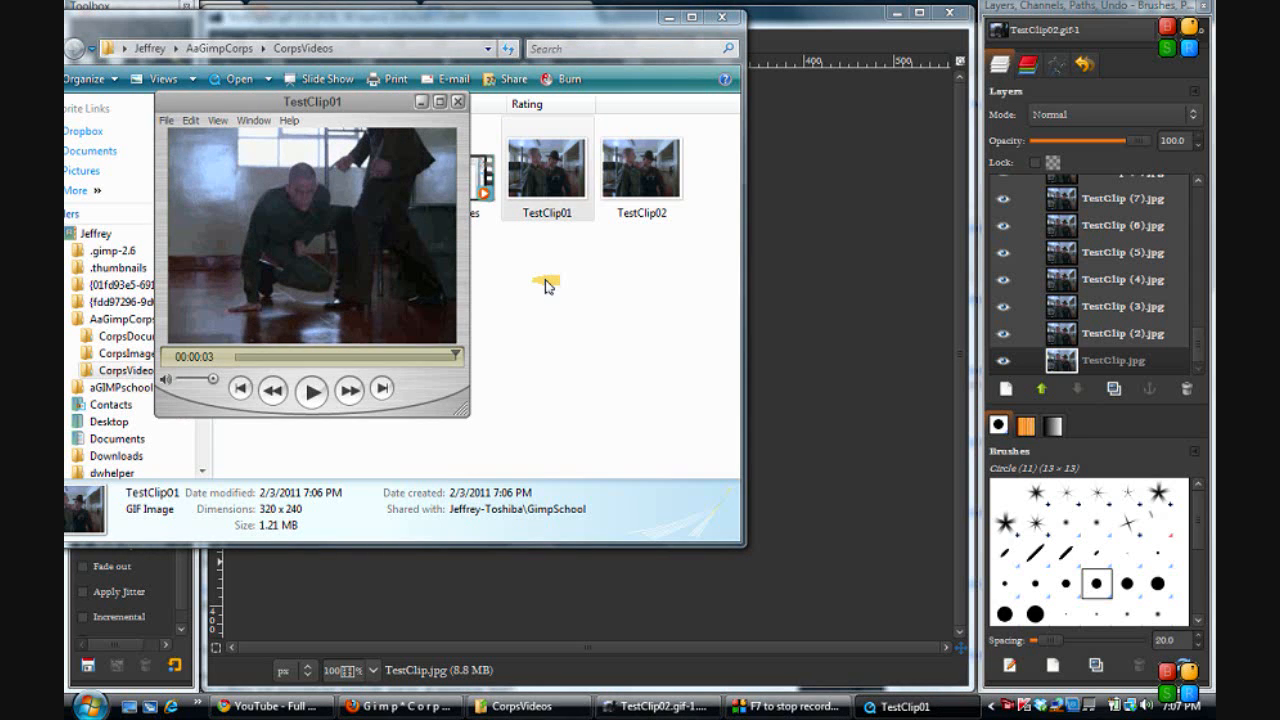
click(218, 121)
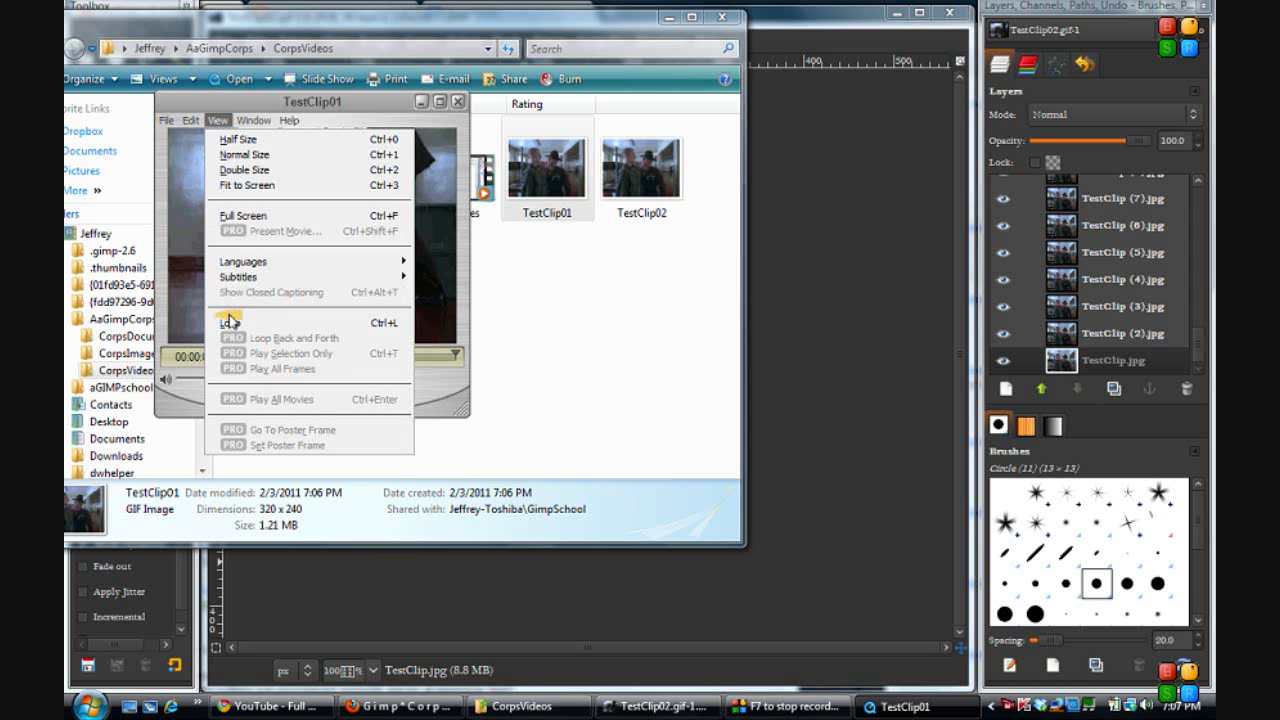
click(229, 324)
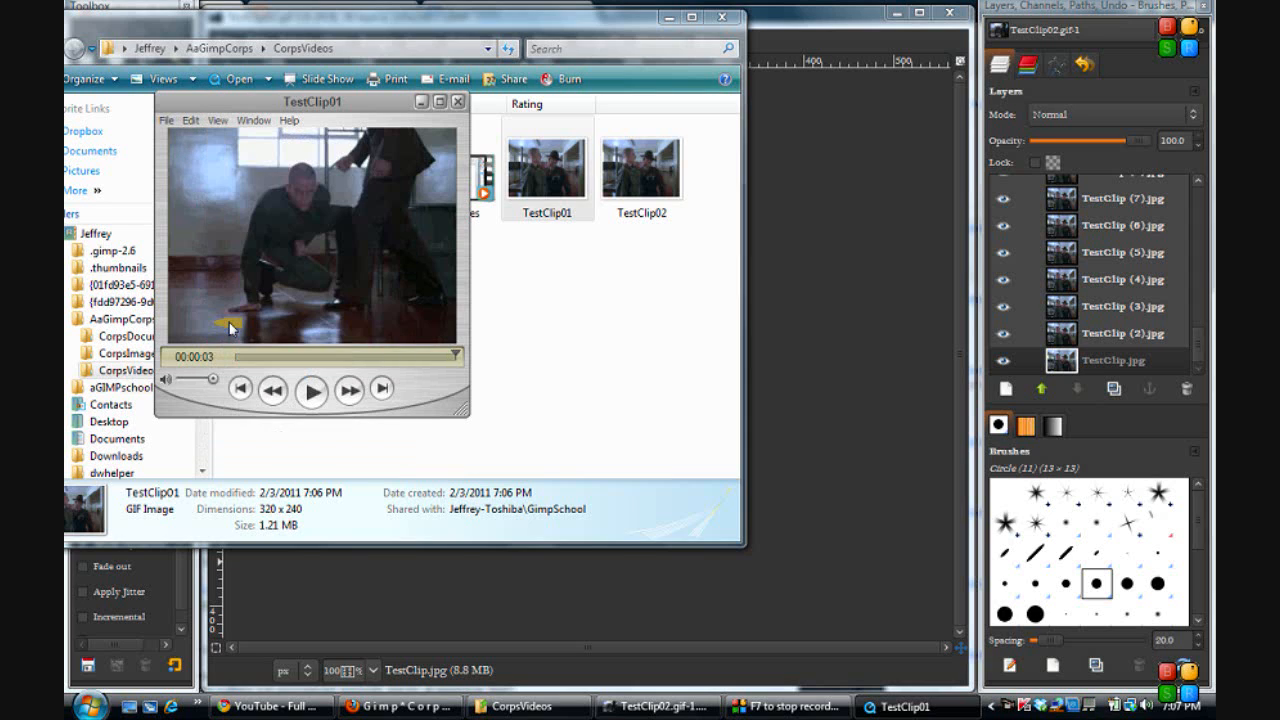
click(311, 391)
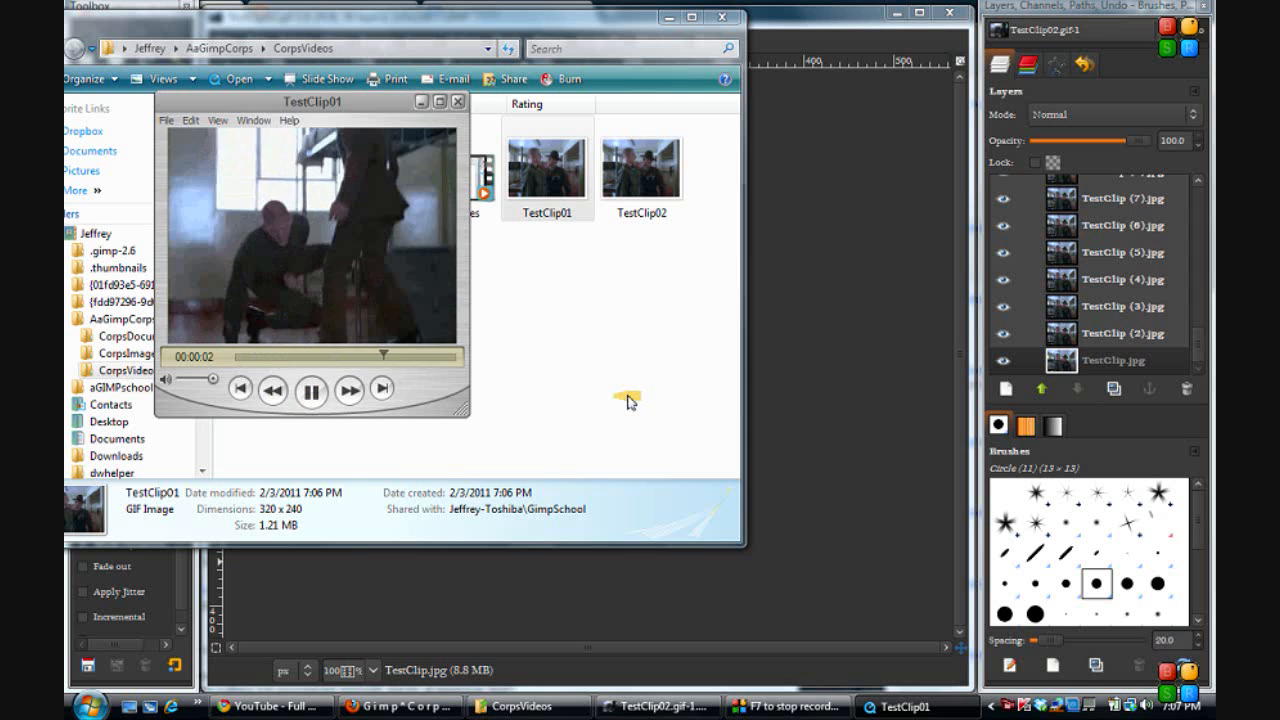
Open TestClip02 from the CorpsVideos folder in the media player and play it with looping turned on.
click(645, 183)
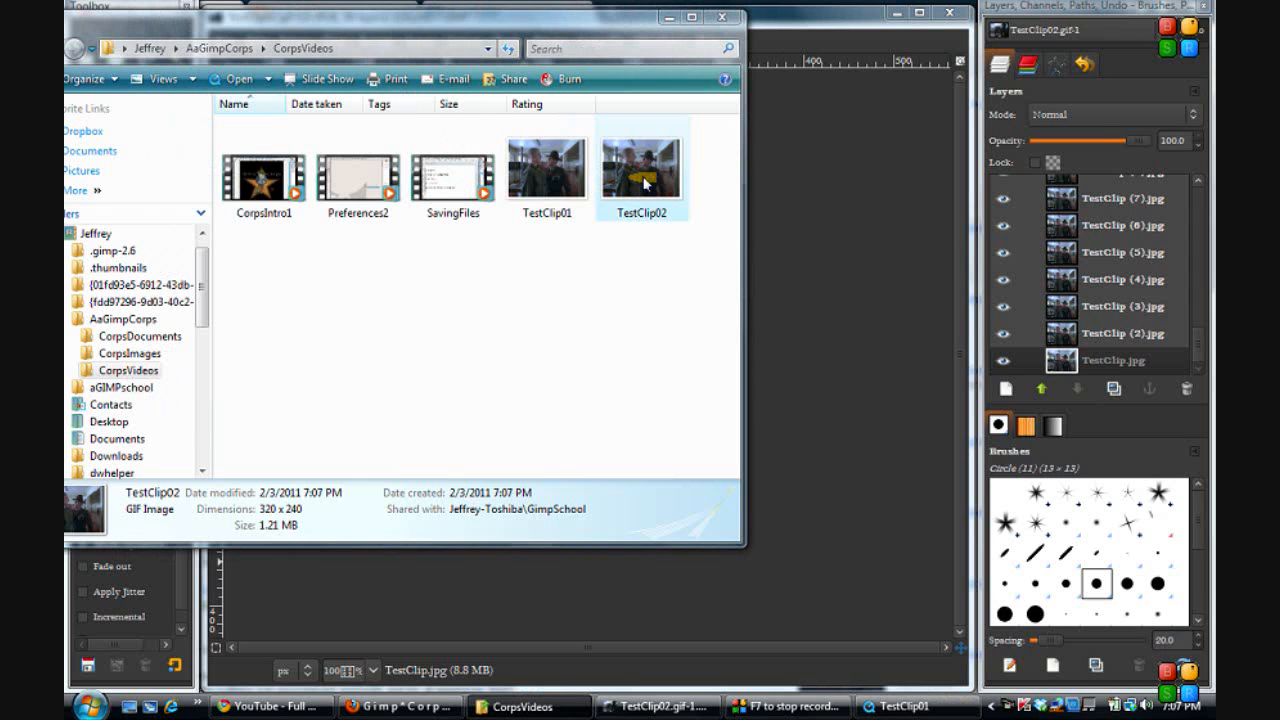
double_click(645, 183)
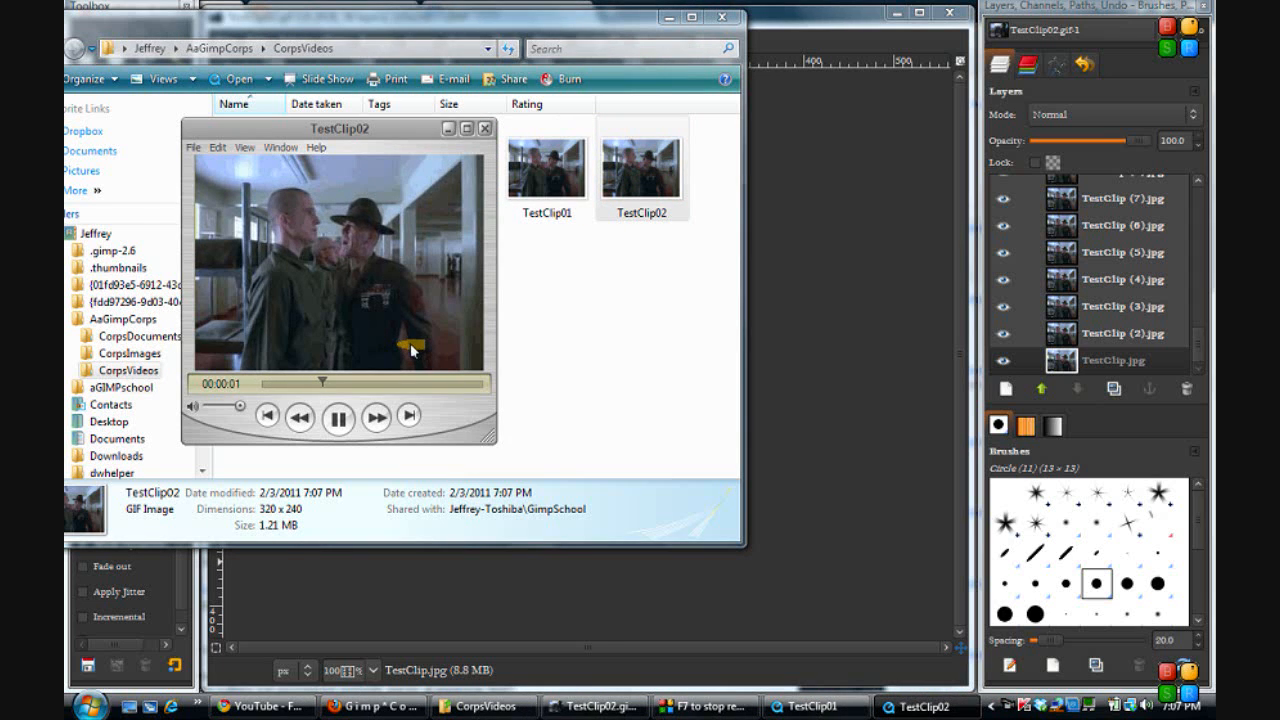
click(246, 149)
click(262, 351)
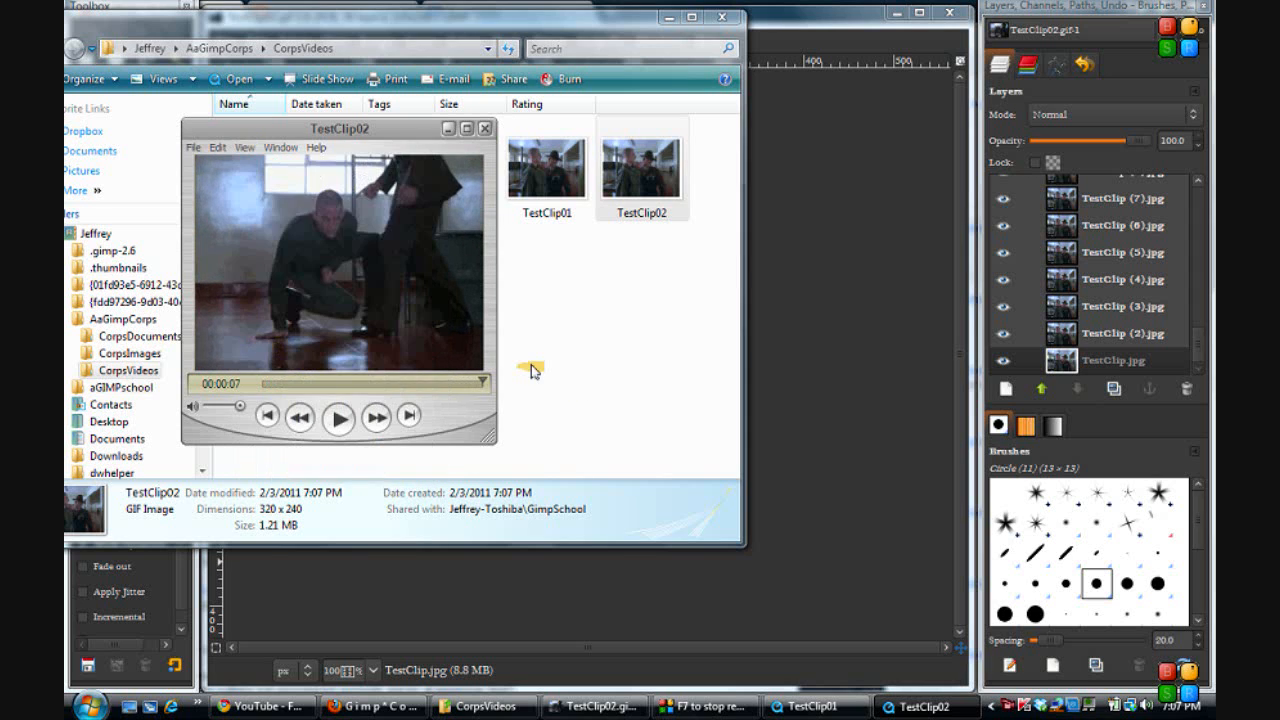
click(338, 420)
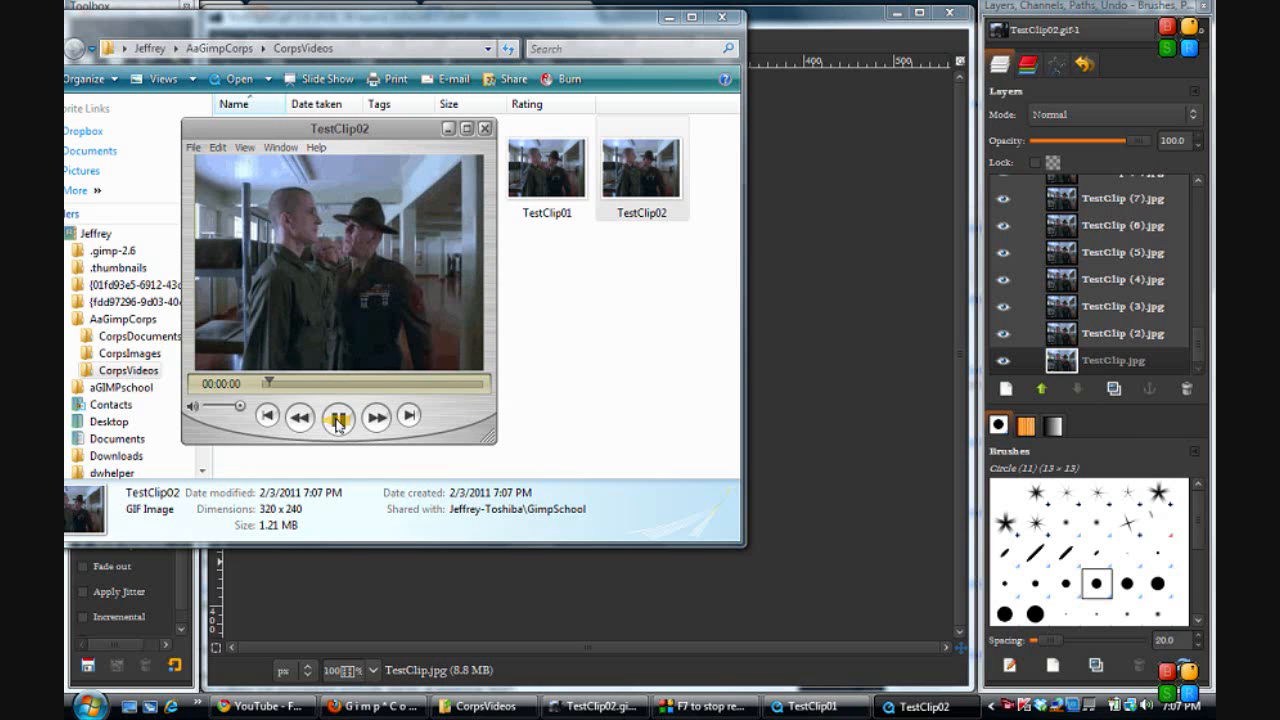
Bring the TestClip01 player forward and place it beside the TestClip02 player to compare the playback speeds.
click(829, 710)
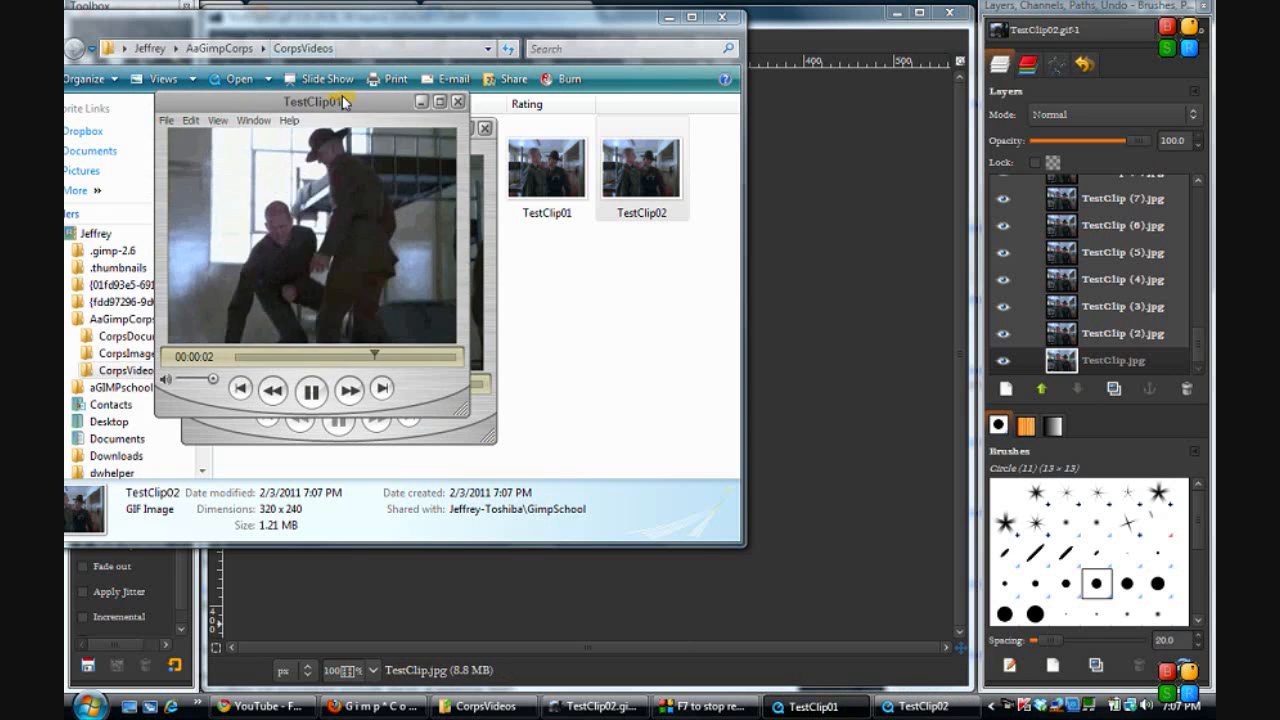
drag(344, 100, 685, 126)
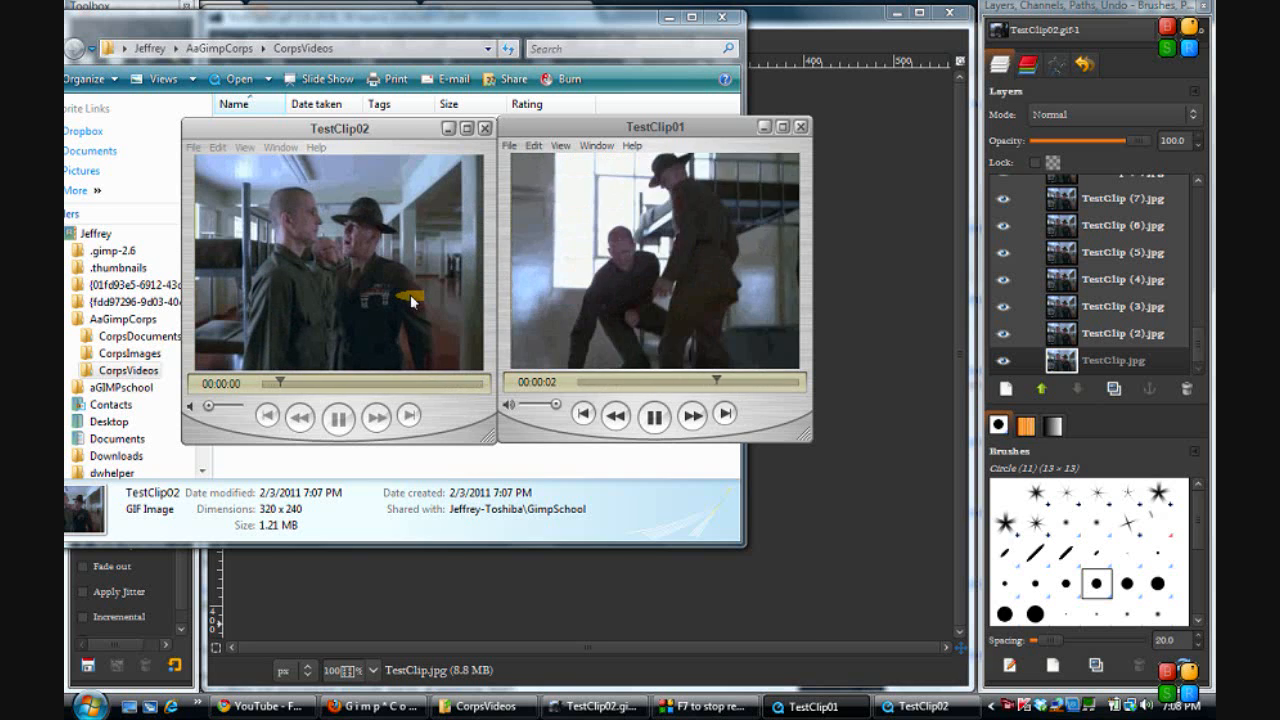
Pause the TestClip01 and TestClip02 playback and close both players.
click(653, 418)
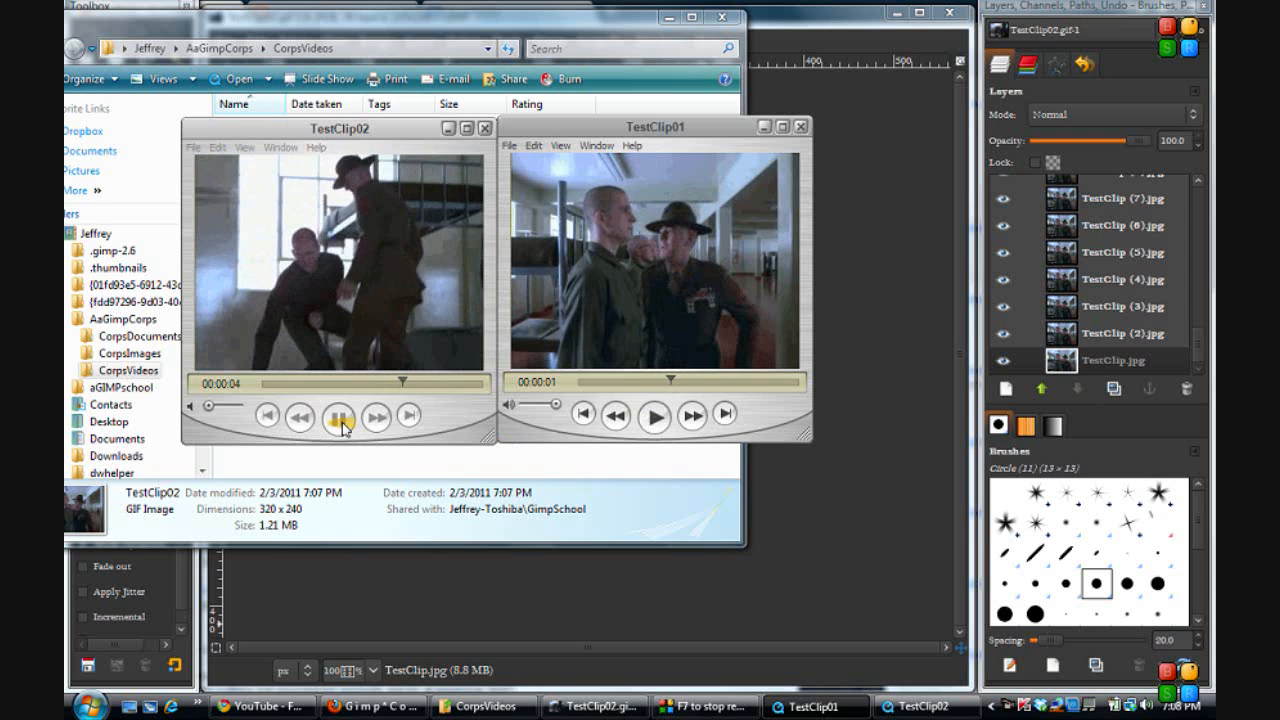
click(340, 420)
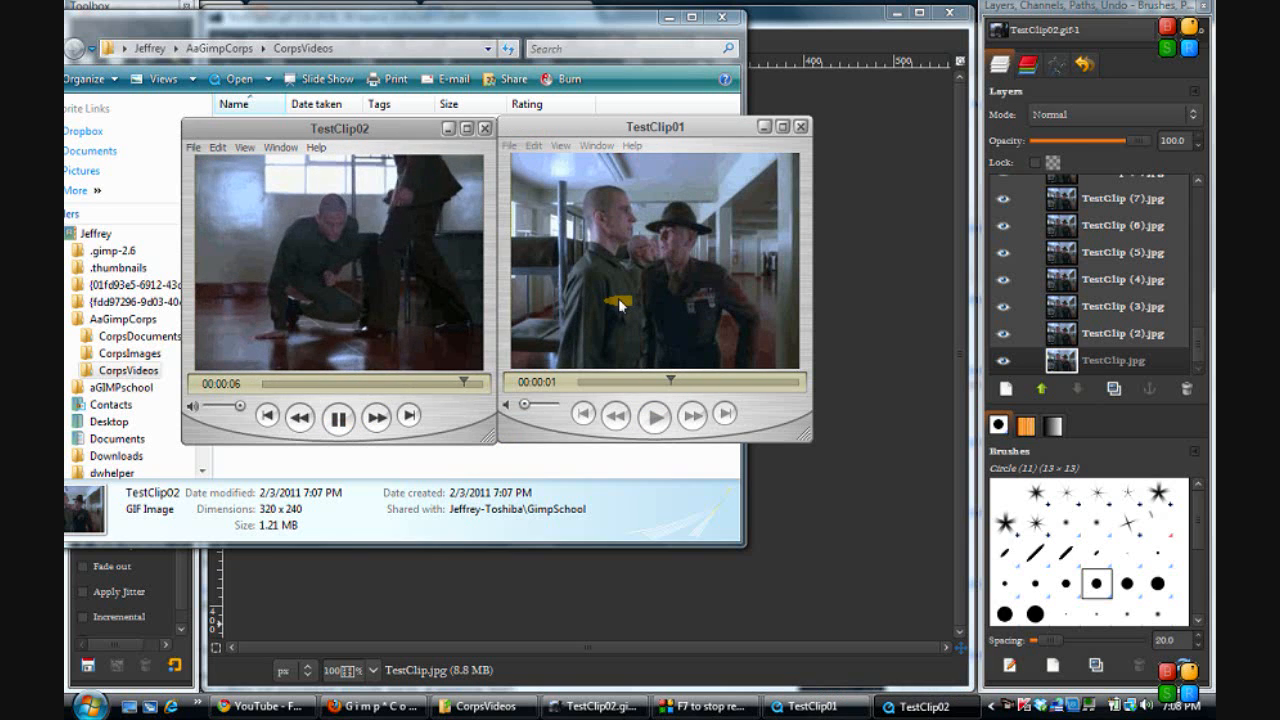
click(339, 419)
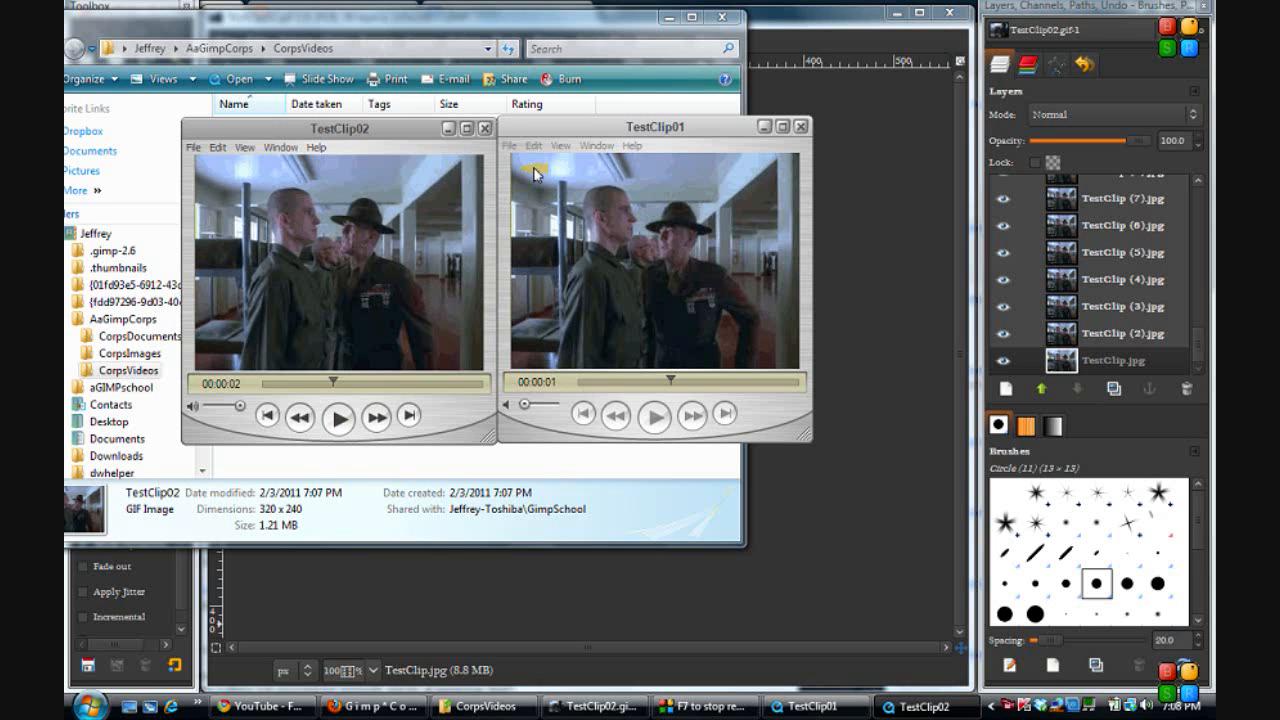
click(800, 126)
click(487, 131)
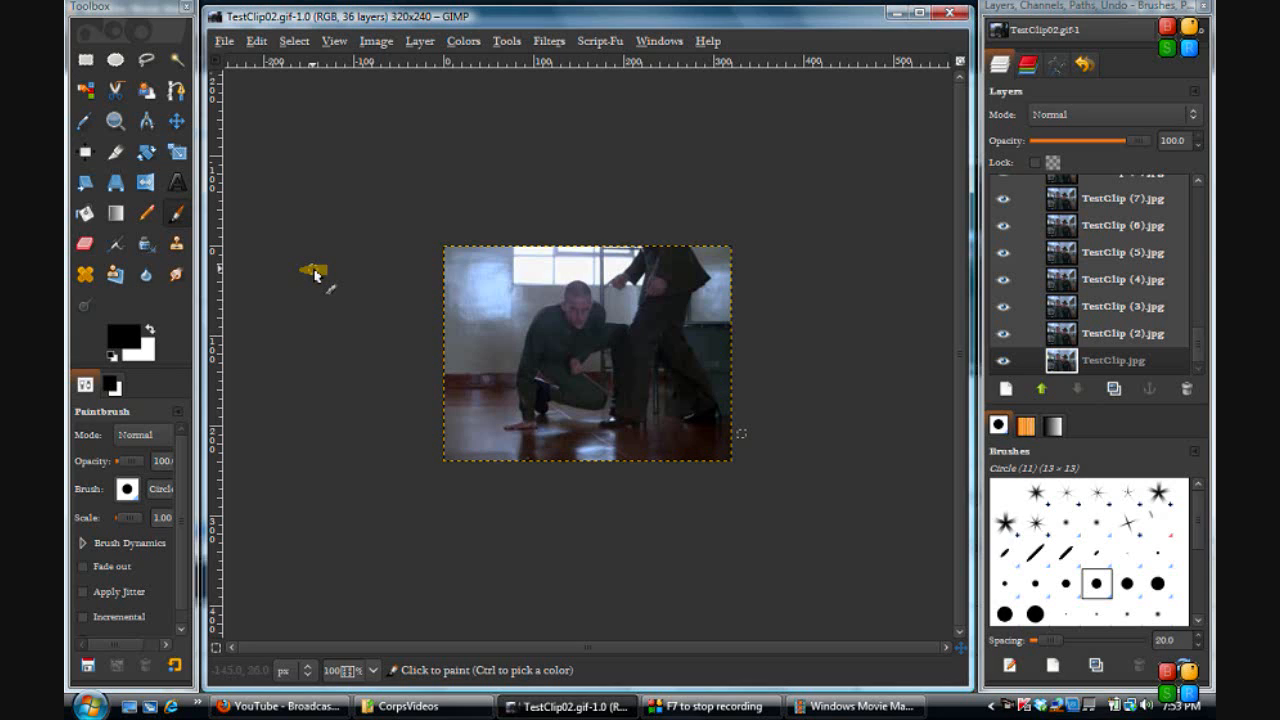
Set up scaling of the TestClip02 image to a height of 100 pixels, with the proportional width of 133 pixels.
click(367, 44)
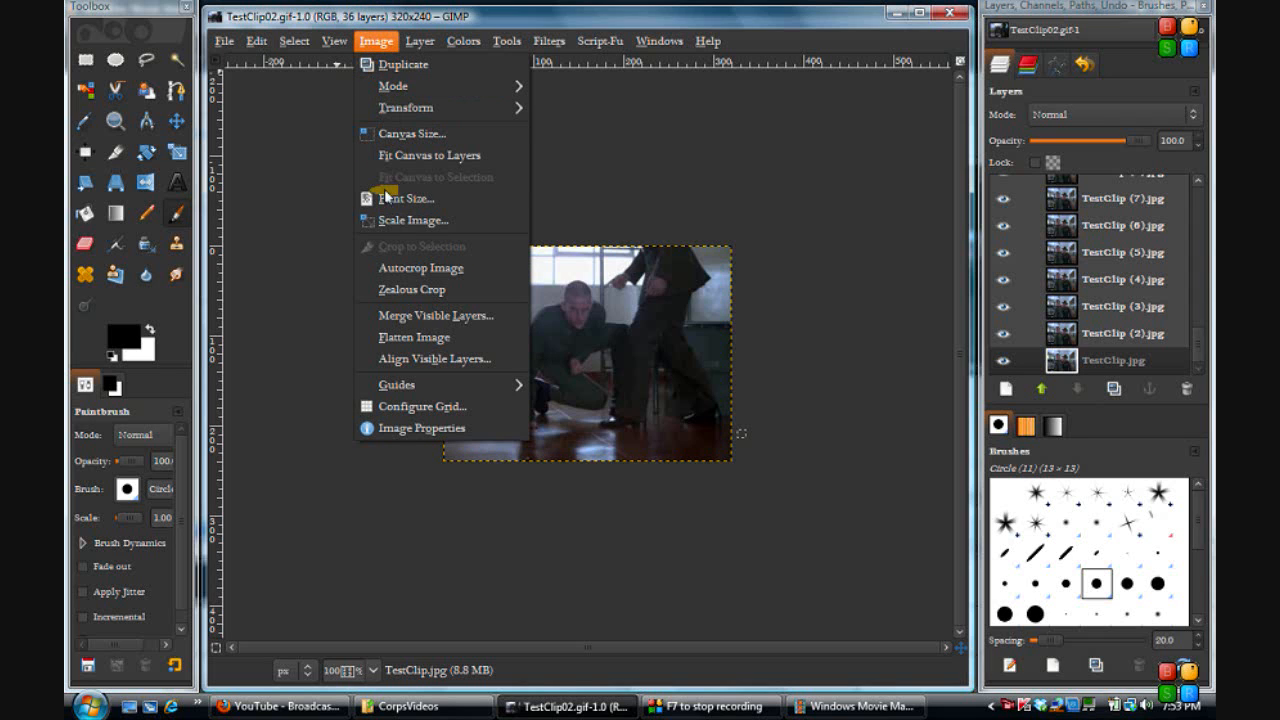
click(396, 221)
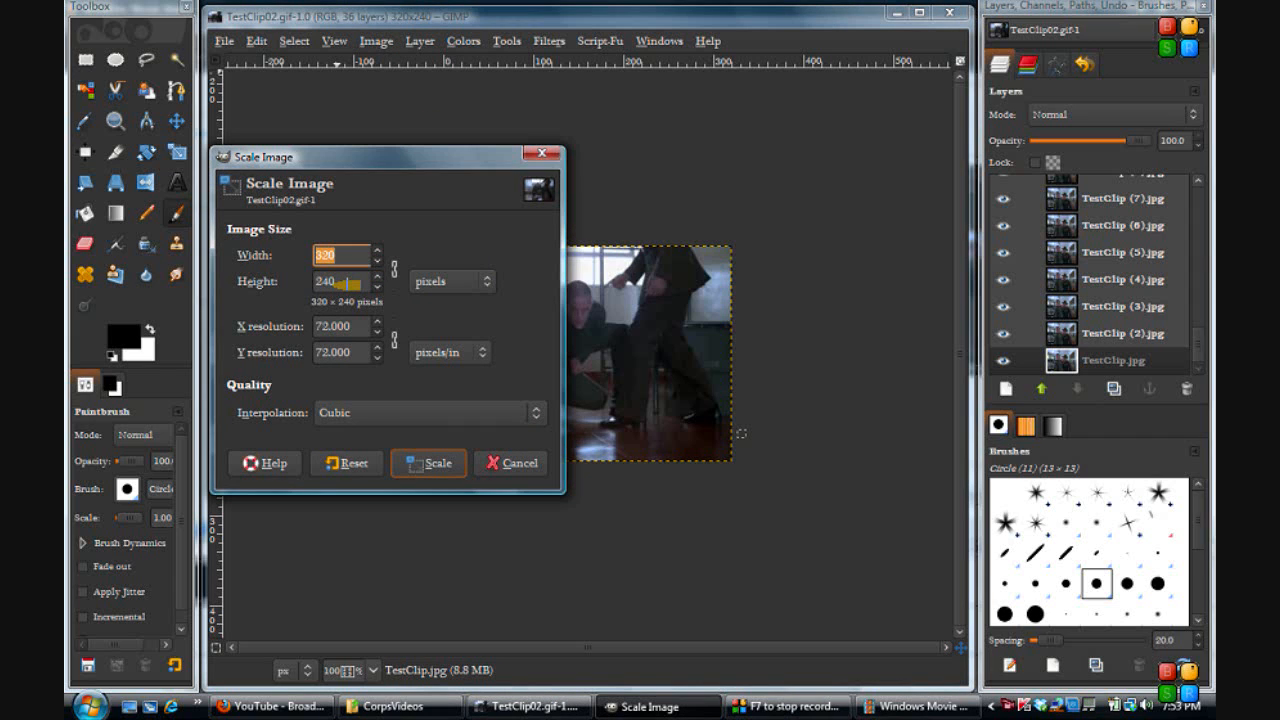
click(345, 283)
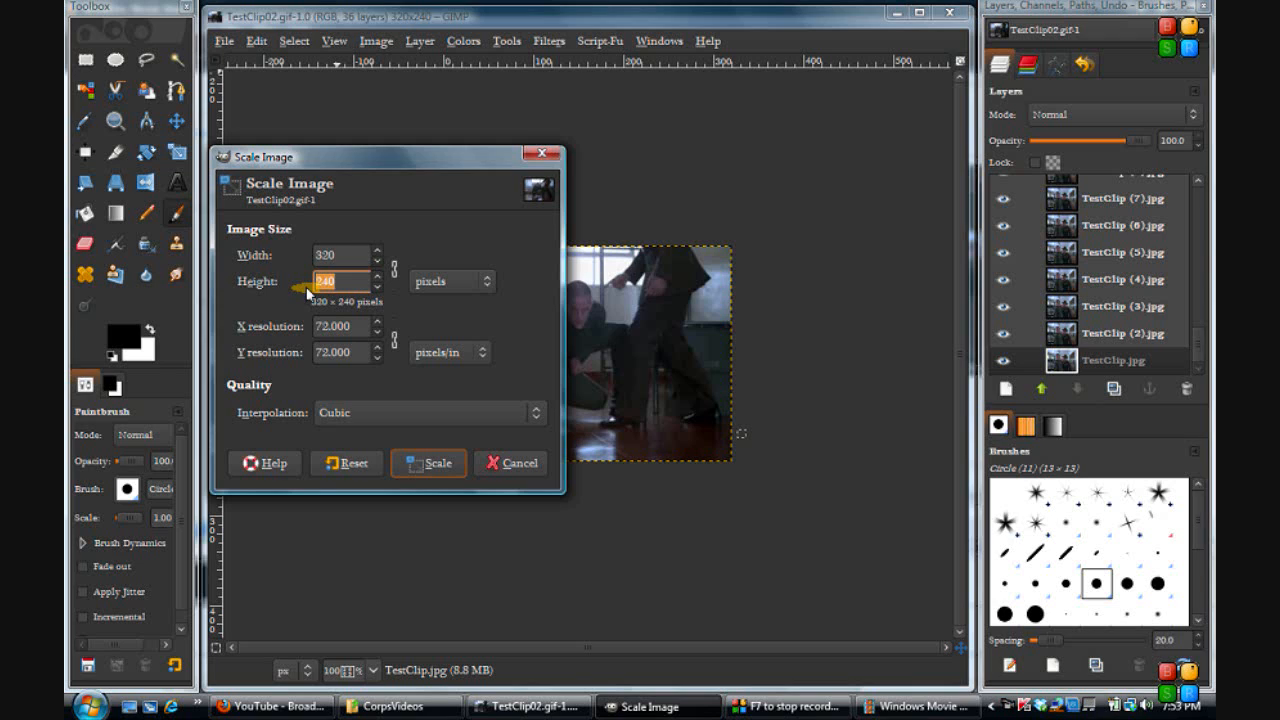
text(100)
click(352, 256)
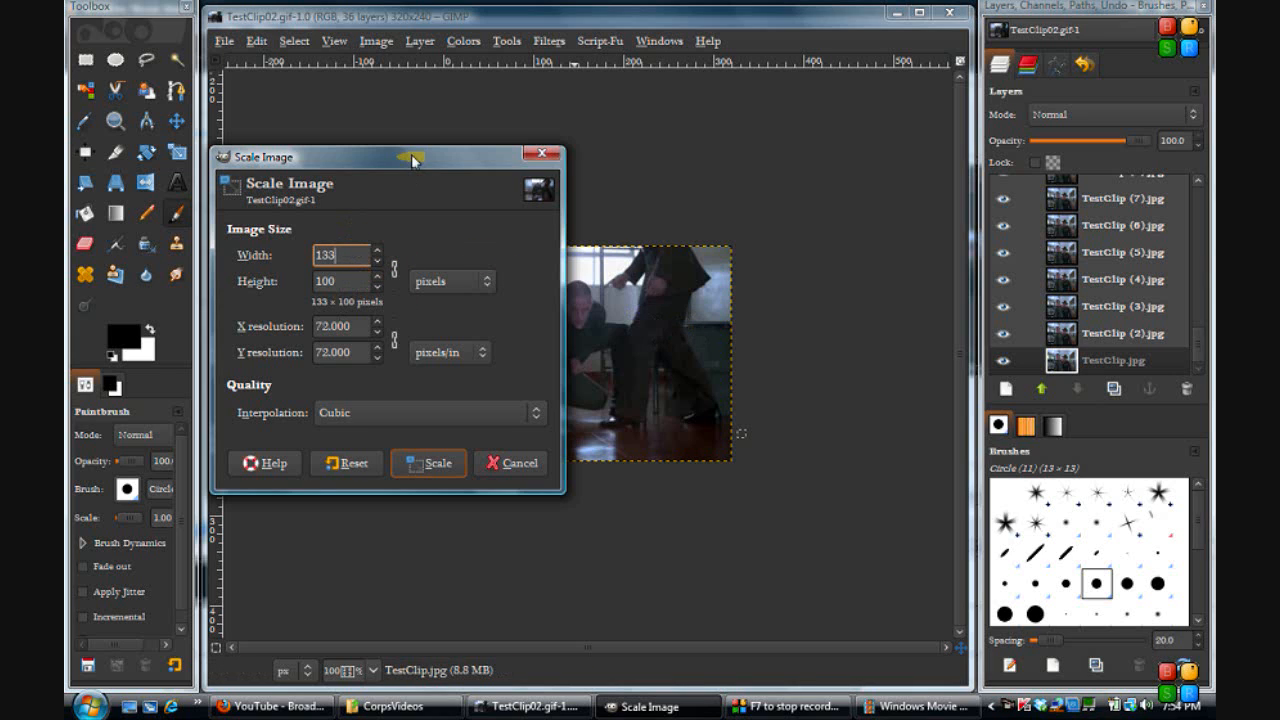
drag(412, 160, 276, 133)
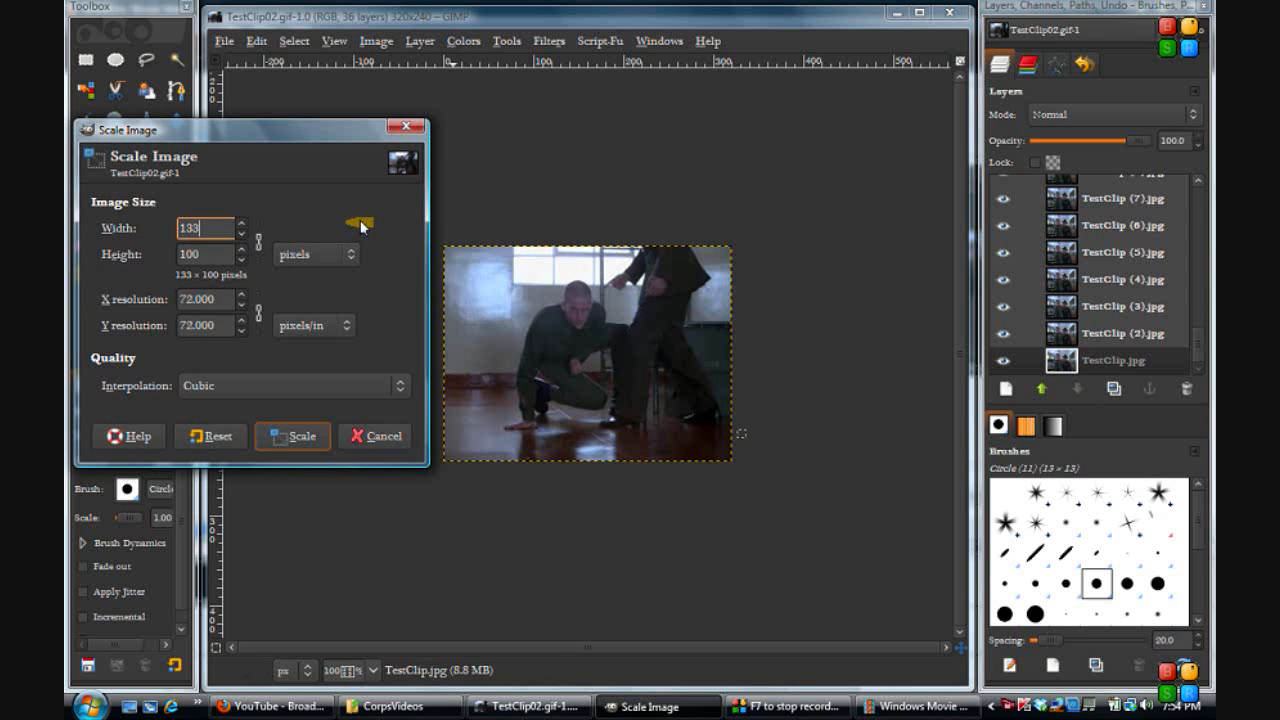
Unlink the image width from the height and set the scaling height to 200 pixels.
click(258, 241)
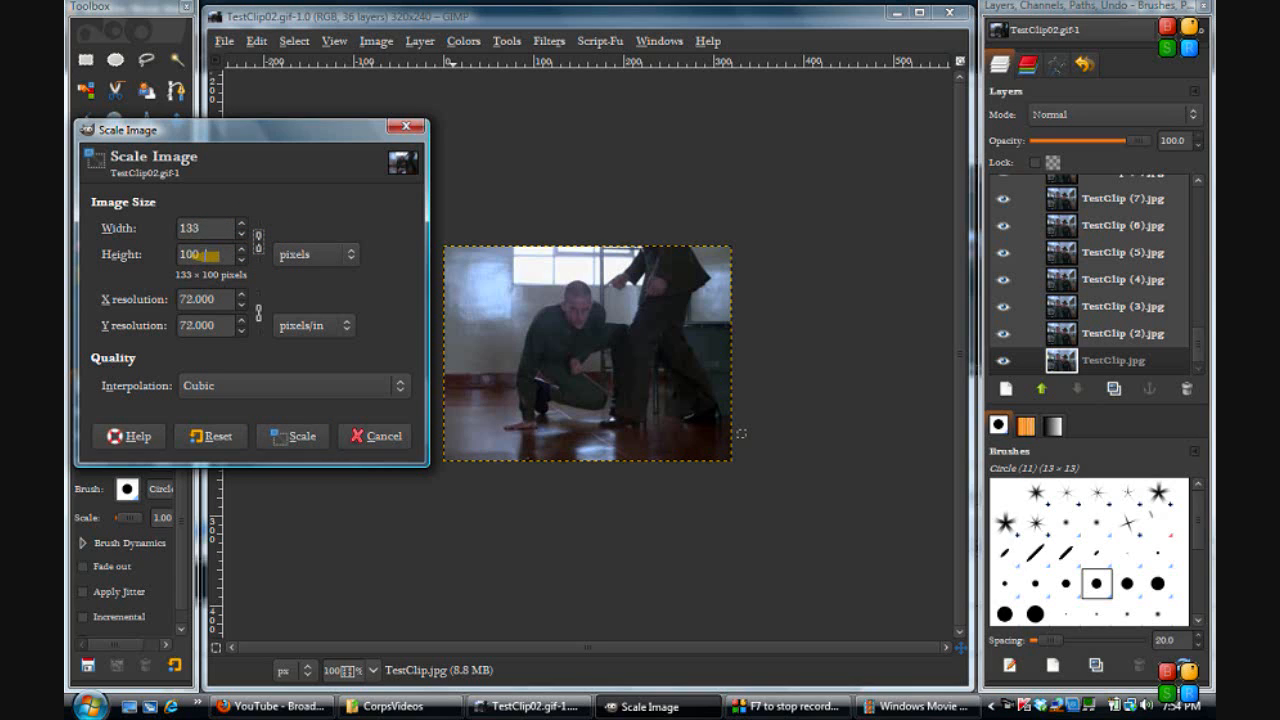
double_click(205, 256)
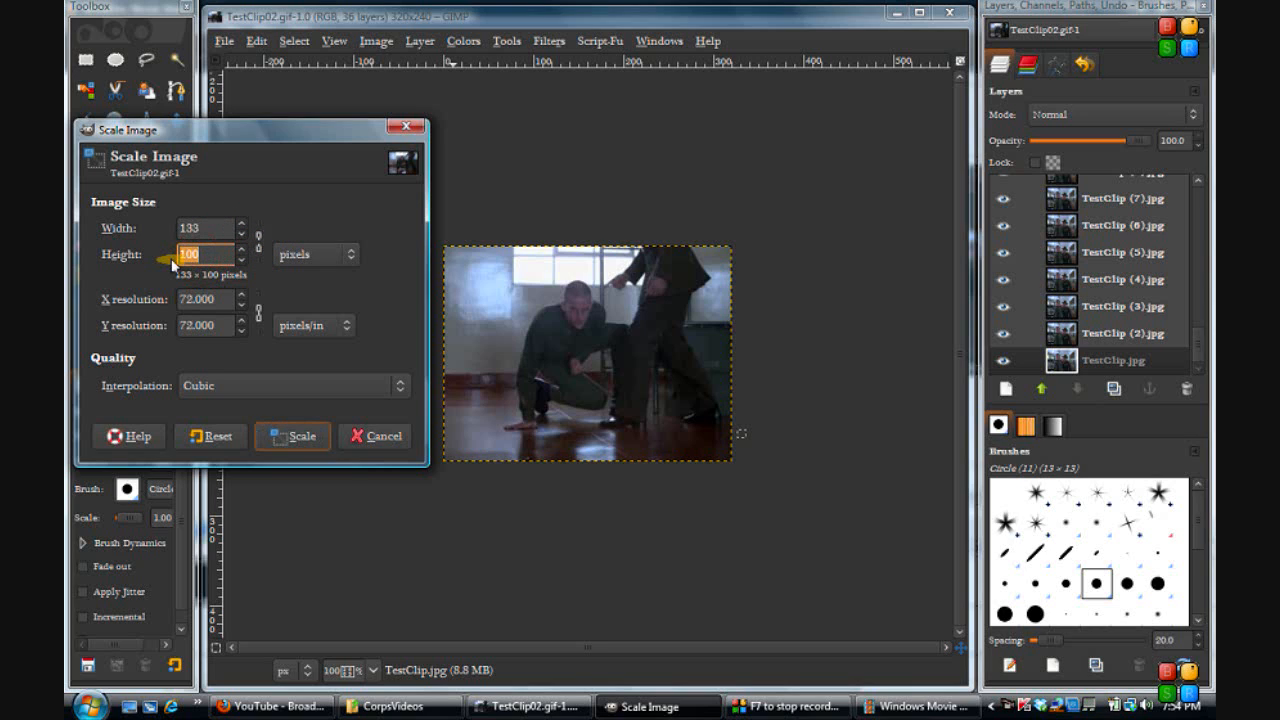
text(8)
text(00)
click(205, 228)
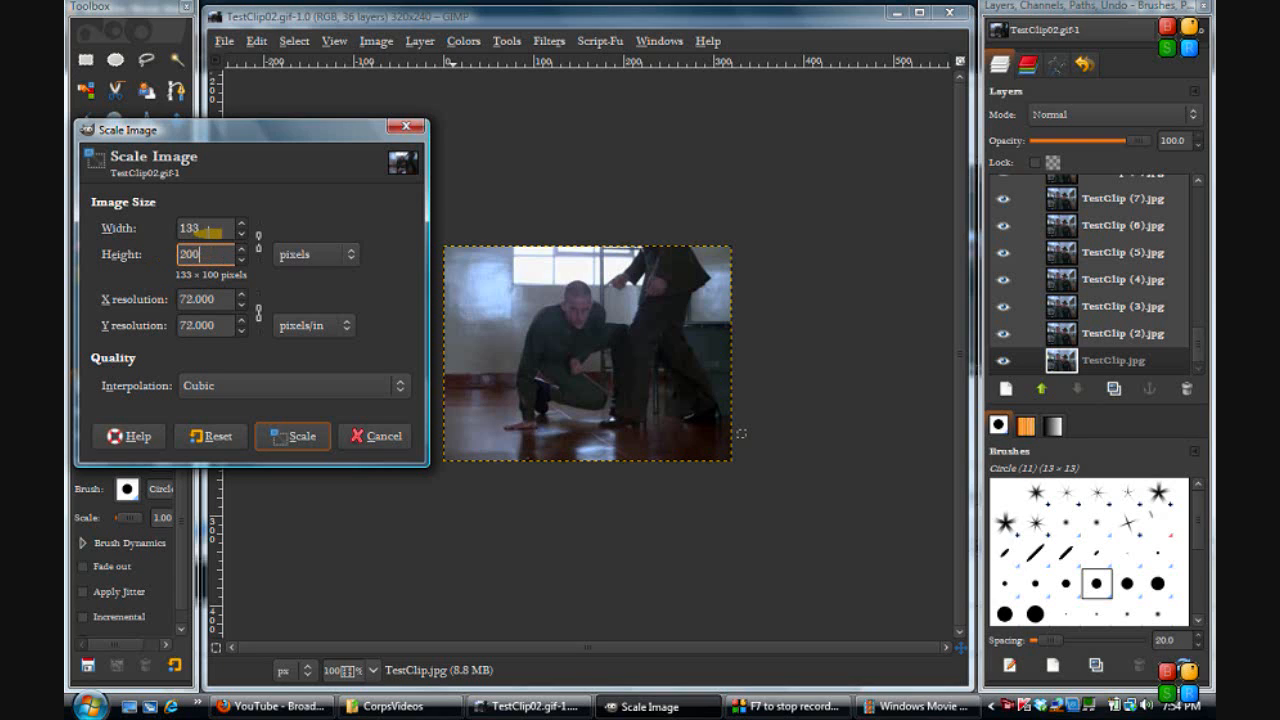
Set the scaling height back to 100 pixels, relink it with the width, and scale the image to 133 × 100 pixels.
click(205, 255)
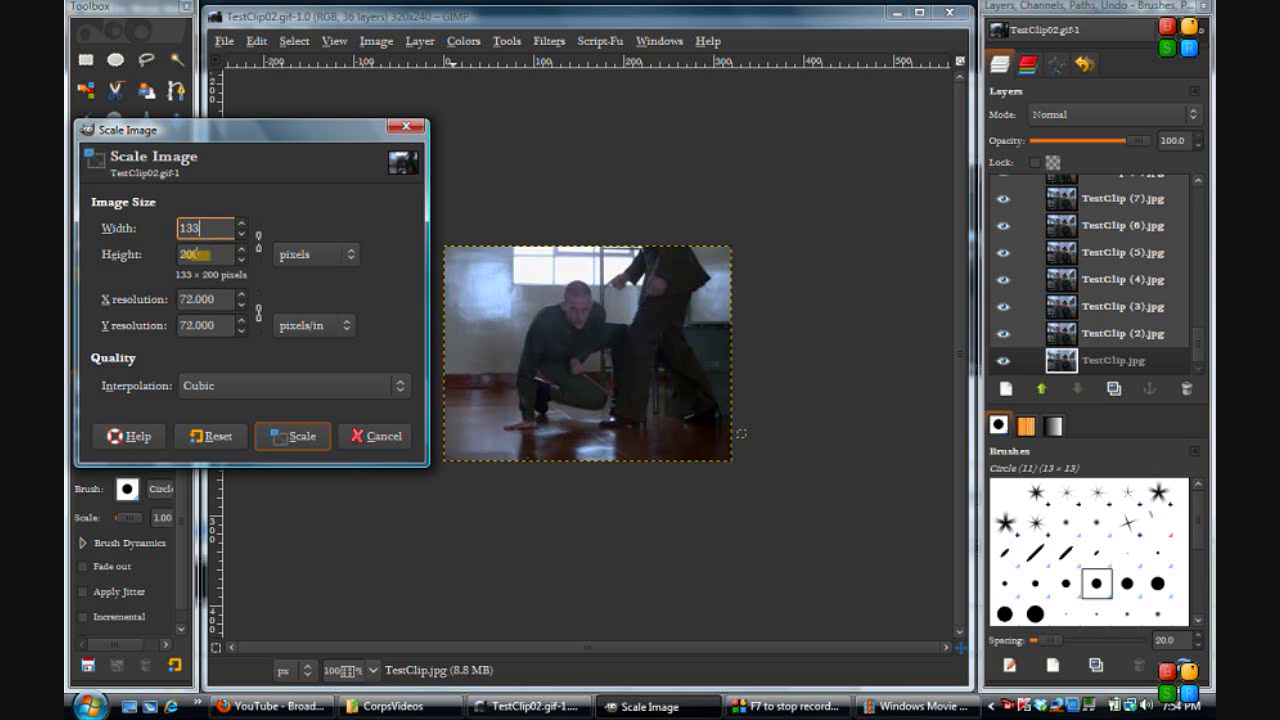
drag(200, 254, 170, 262)
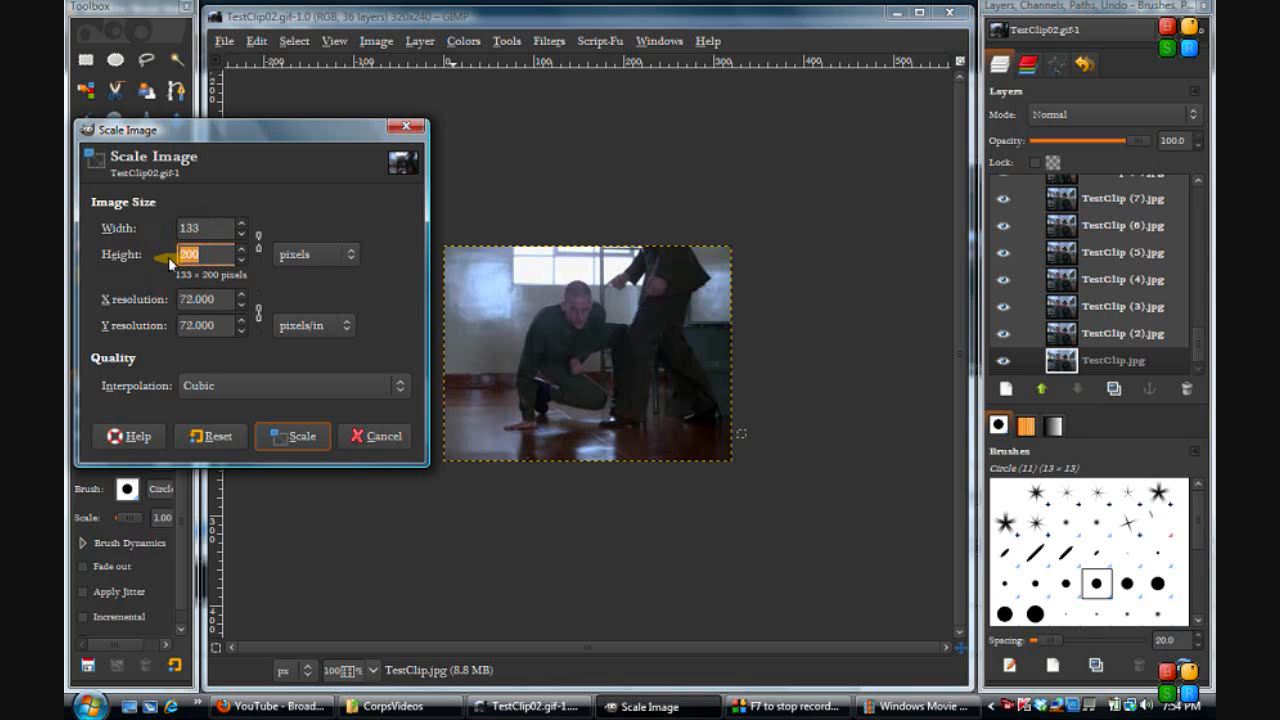
text(1)
click(257, 239)
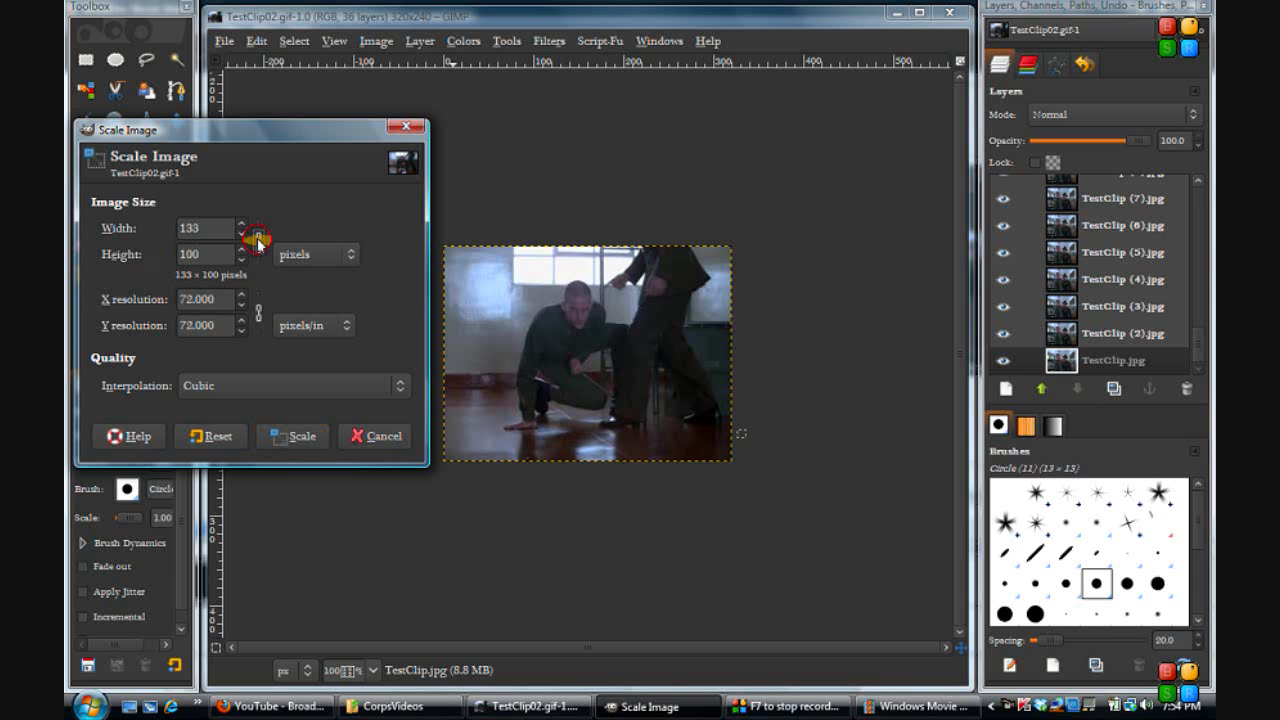
click(298, 437)
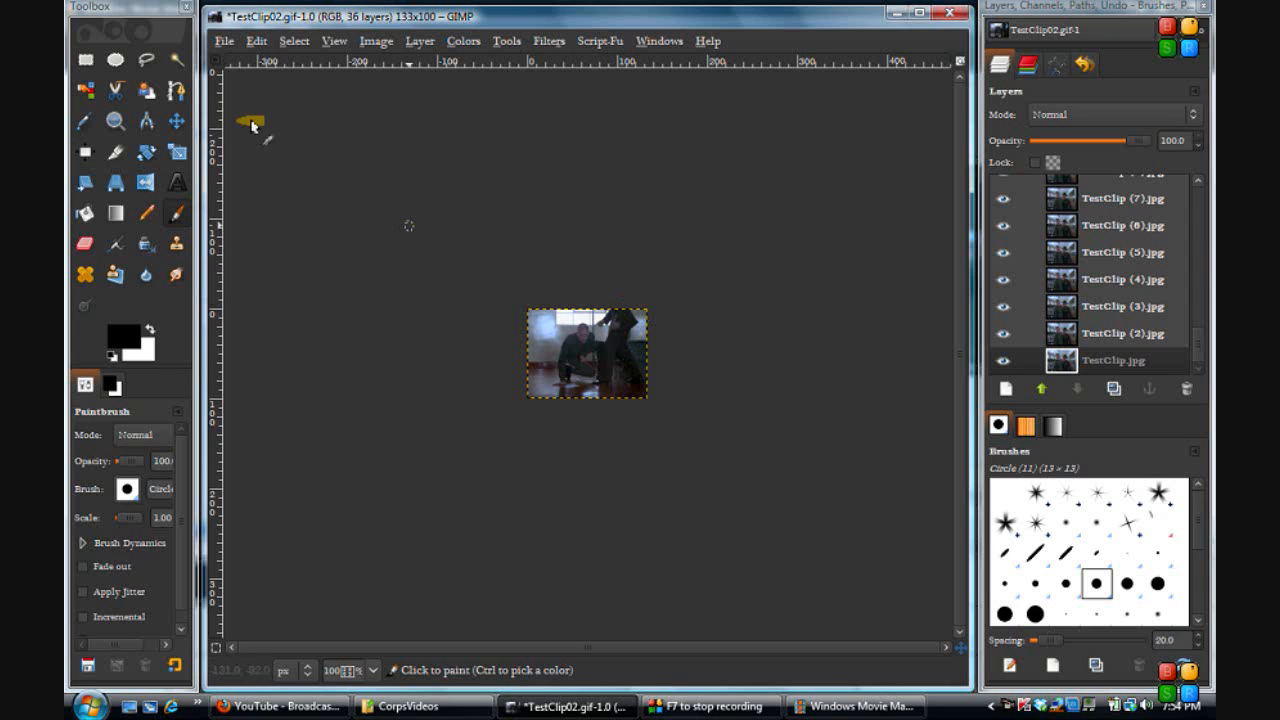
click(222, 42)
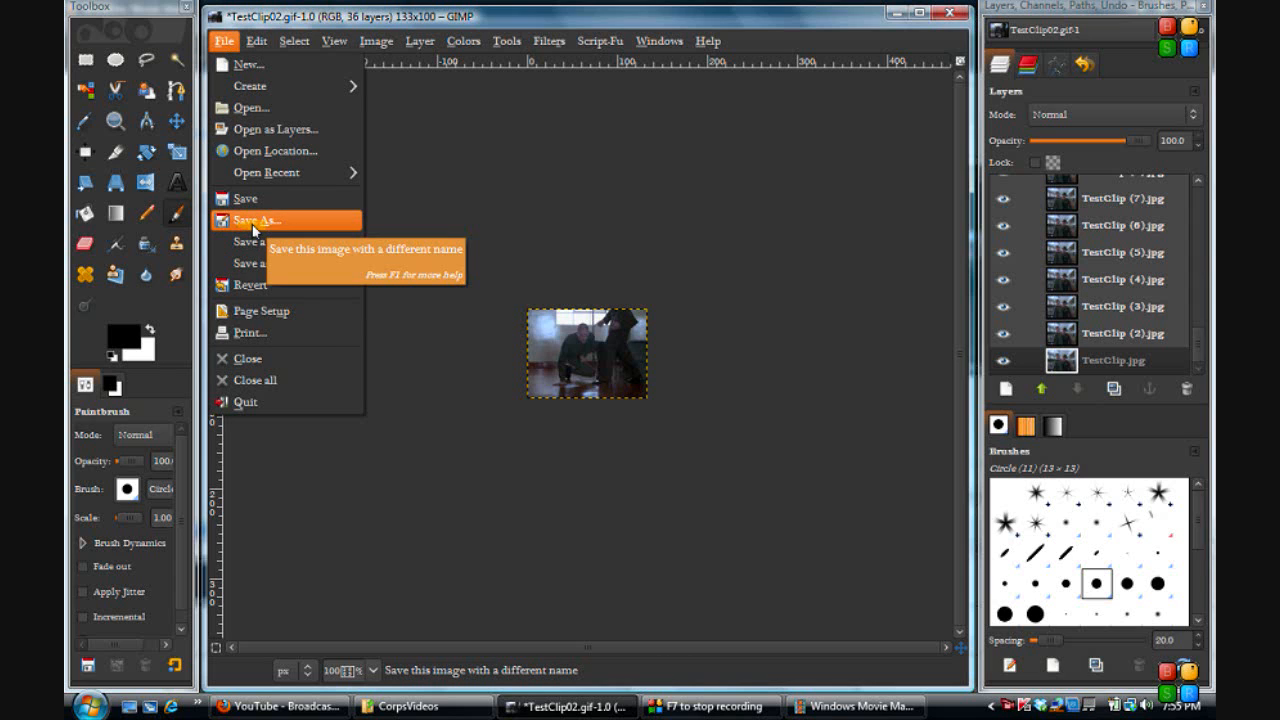
click(253, 221)
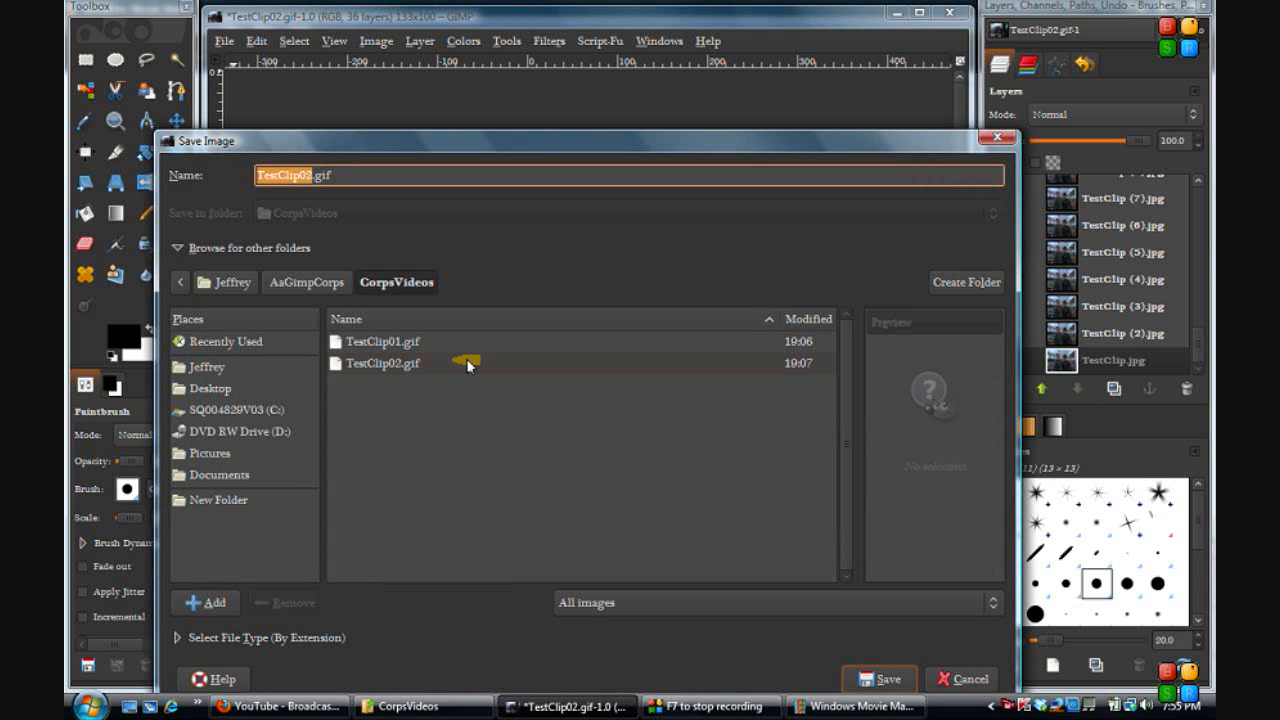
click(177, 639)
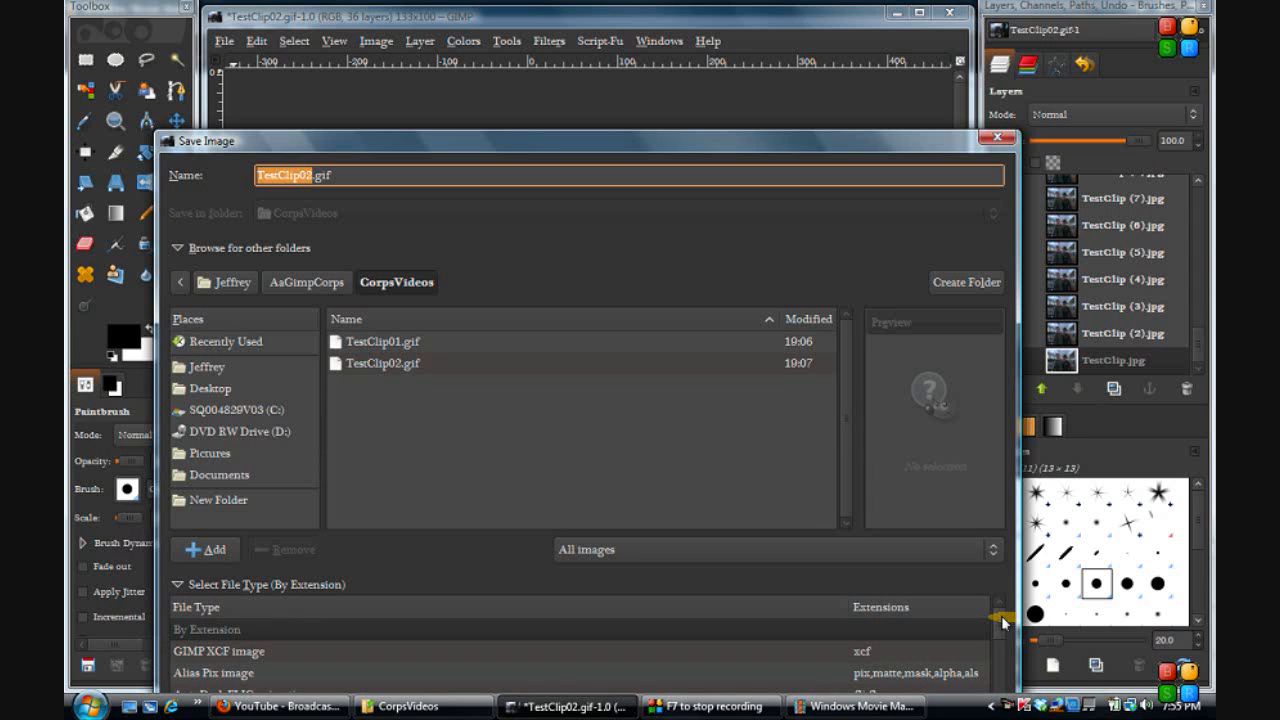
click(863, 651)
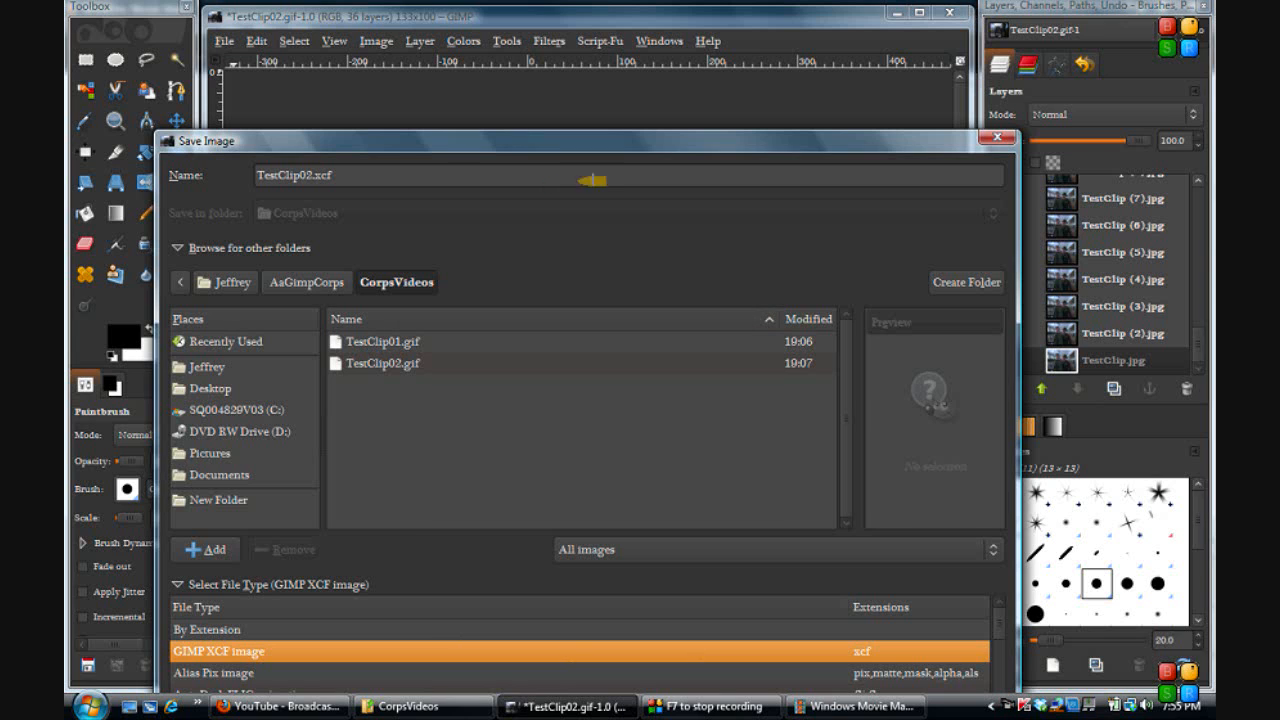
click(995, 142)
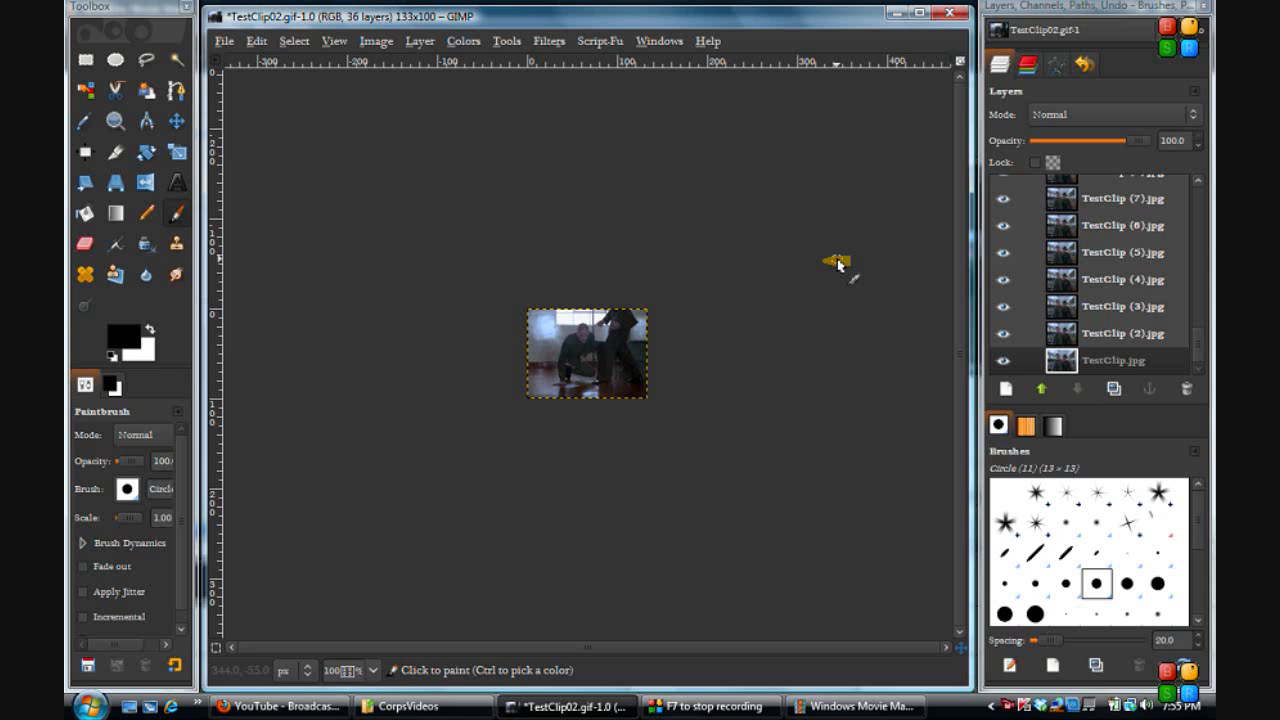
mouse_move(838, 264)
mouse_down()
mouse_move(975, 266)
mouse_move(1050, 295)
mouse_move(1064, 272)
mouse_move(943, 309)
mouse_move(718, 342)
mouse_up()
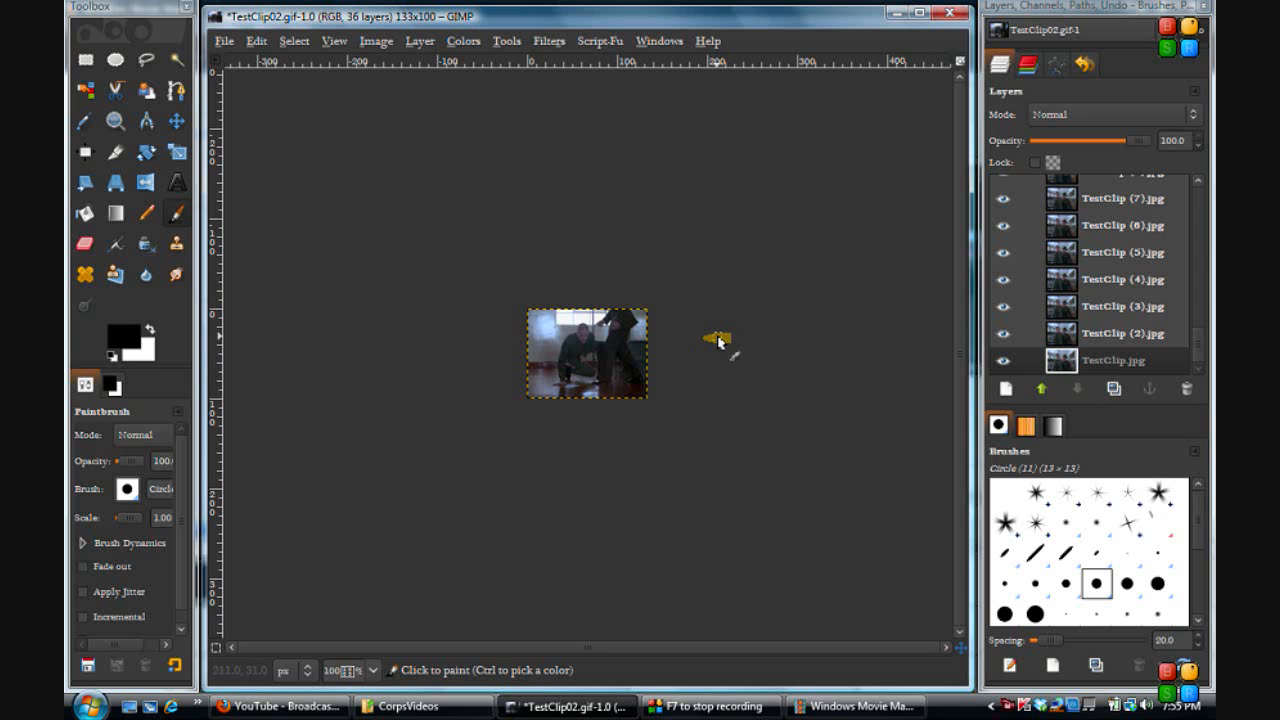
drag(718, 342, 427, 128)
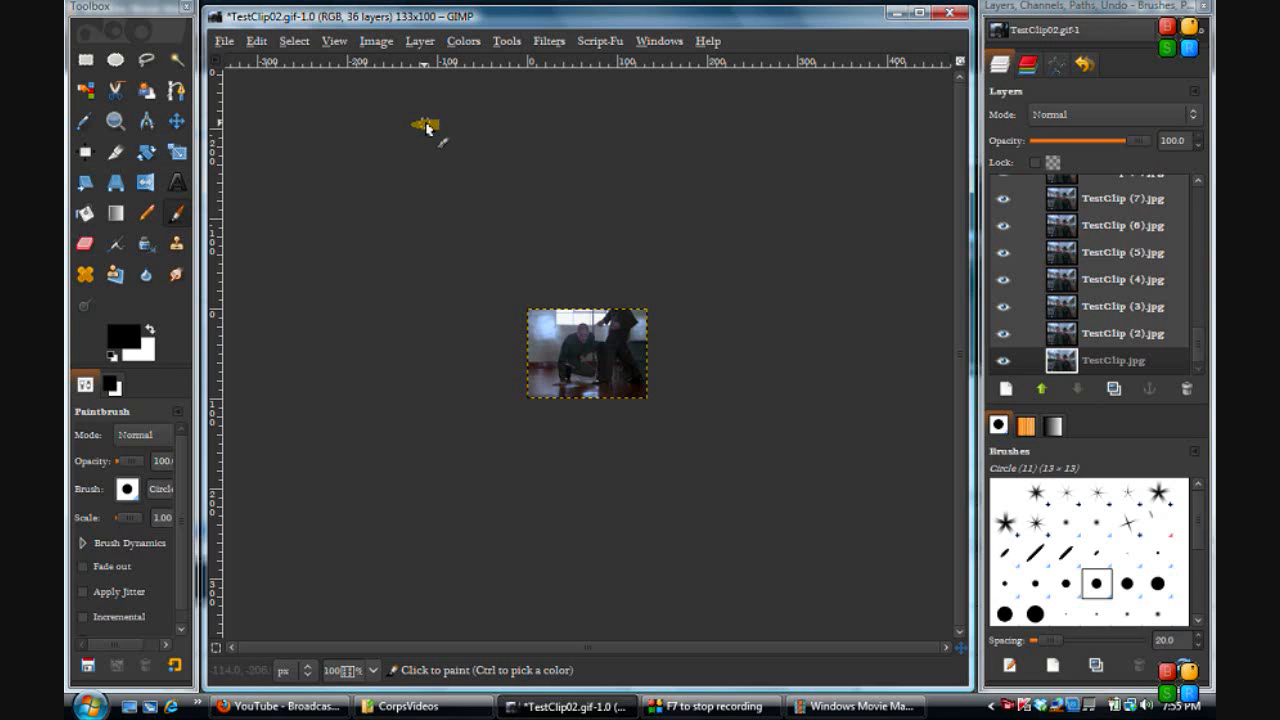